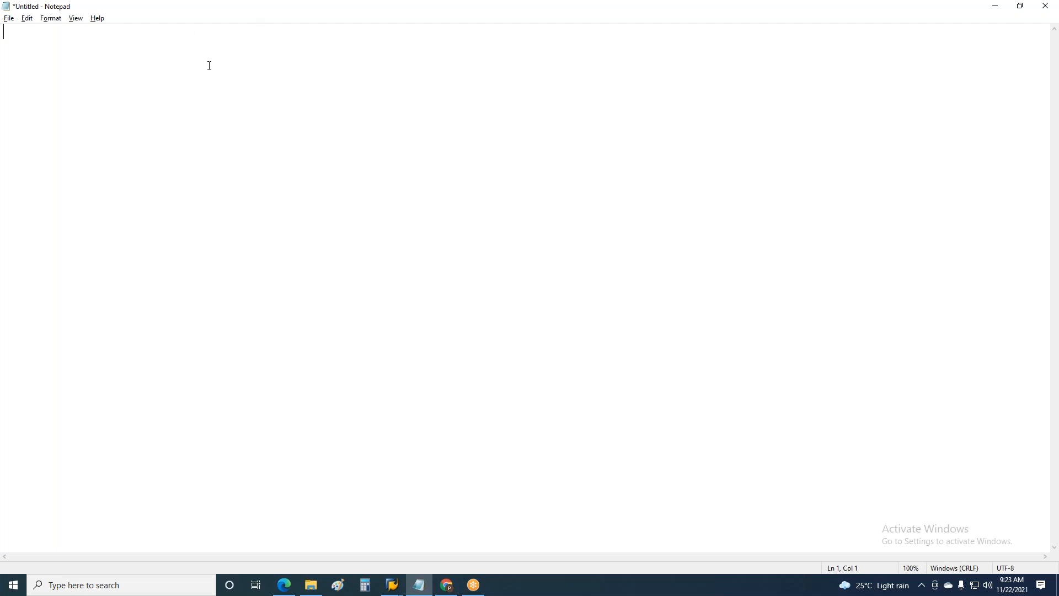
Title the blank note "Transport Request"
type("Transport Request")
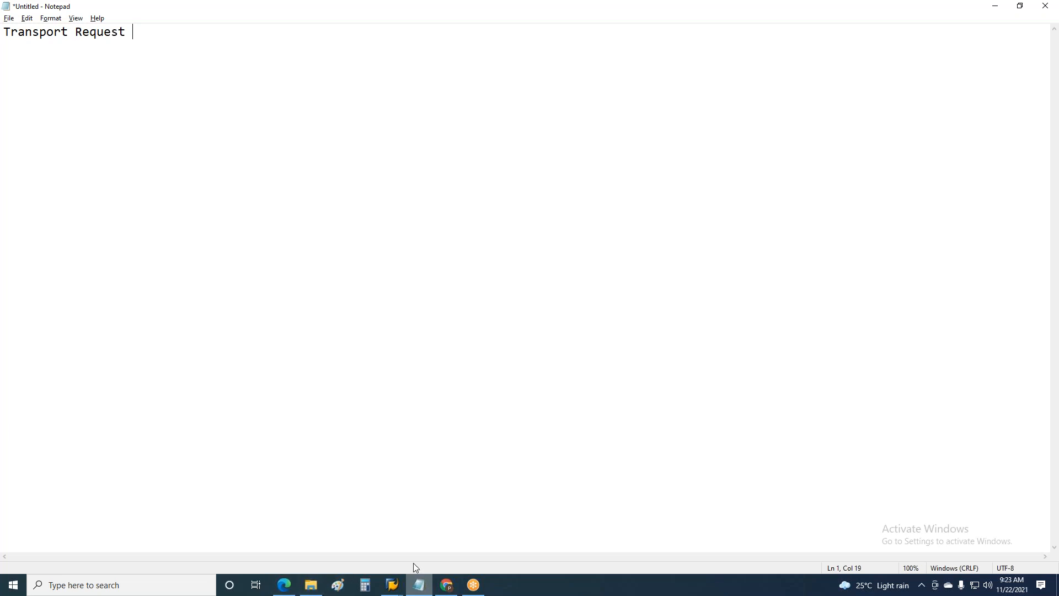
Open the LSS image from the Session docs folder in Paint
left_click(310, 583)
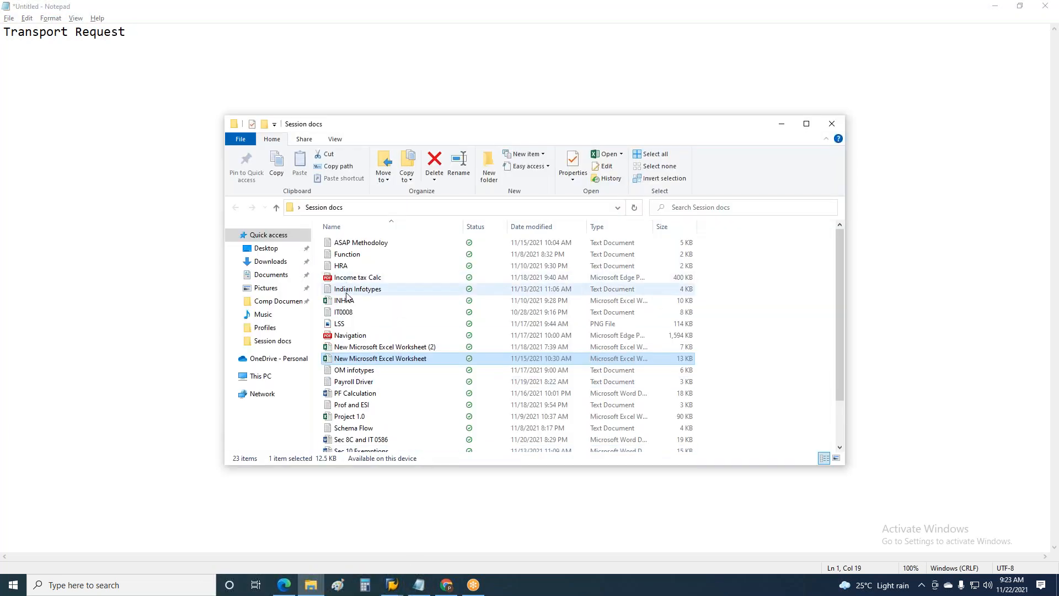
left_click(353, 325)
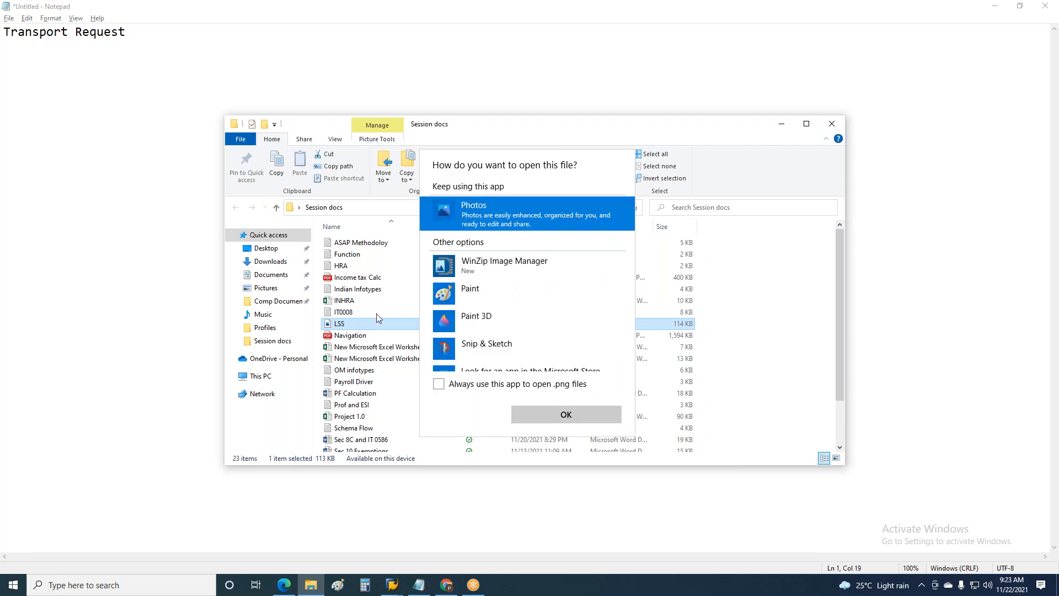
left_click(486, 302)
left_click(550, 417)
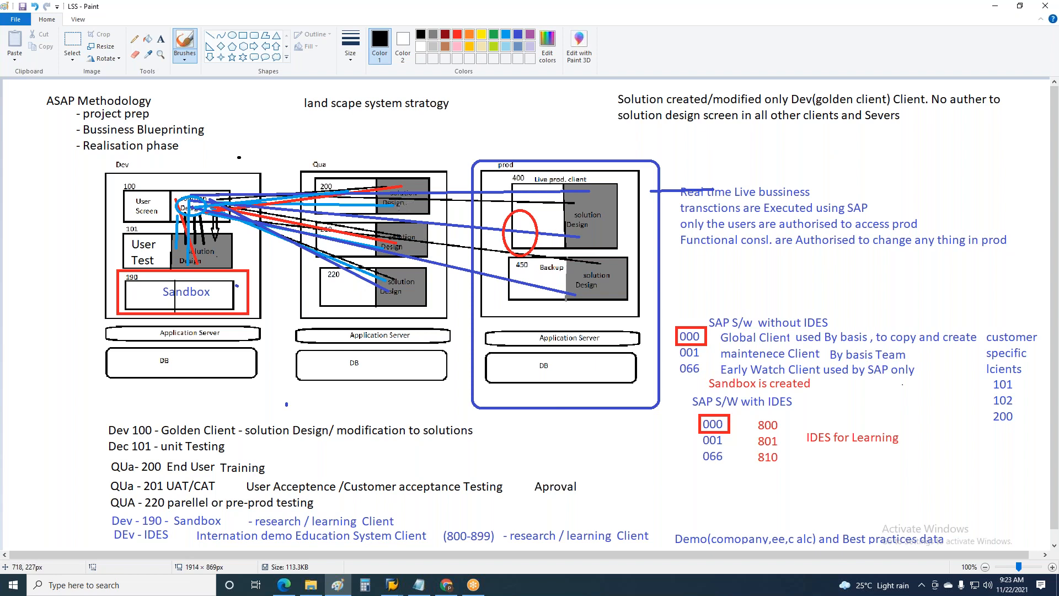
Mark the solution design half of Dev client 100 with a green stroke and a green rectangle of about 112 × 63 px
left_click(495, 36)
left_click_drag(171, 188, 178, 226)
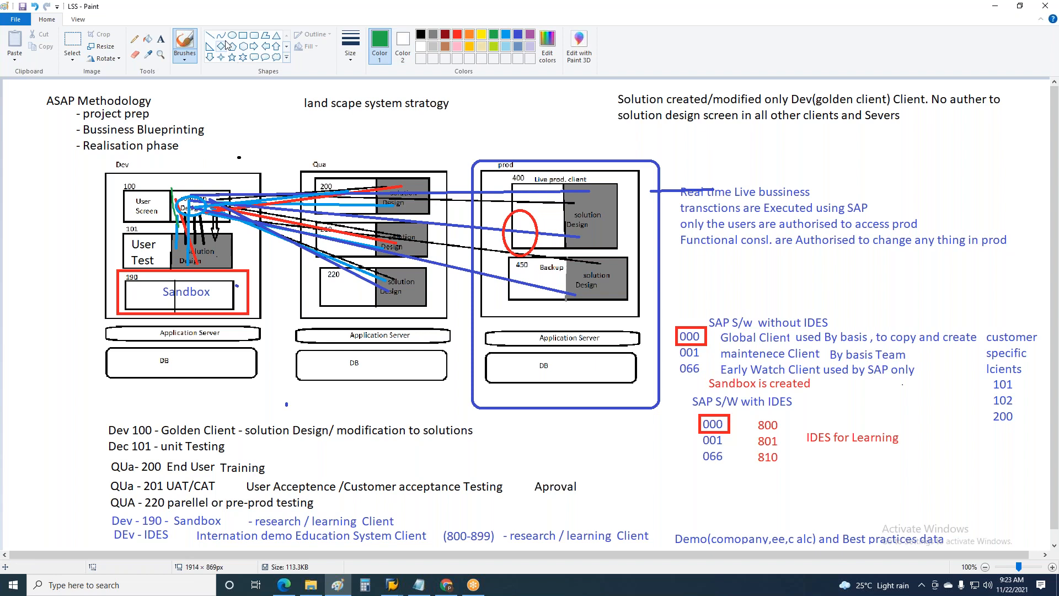
left_click(243, 36)
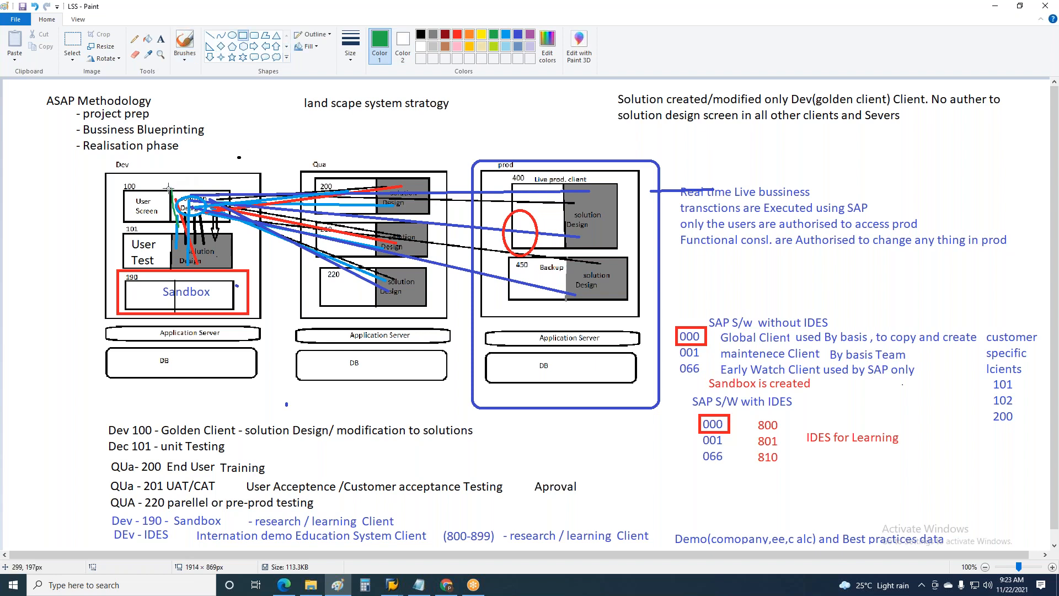
left_click_drag(170, 188, 231, 223)
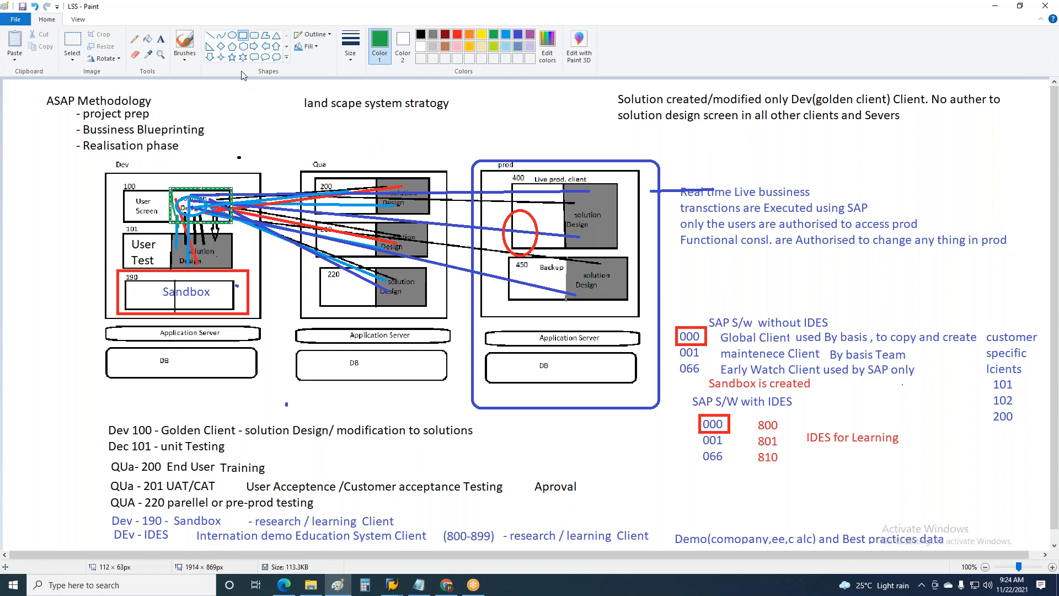
Add a green text label "IMG" above the outlined solution design box of Dev client 100
left_click(162, 42)
left_click(187, 174)
type("IMG")
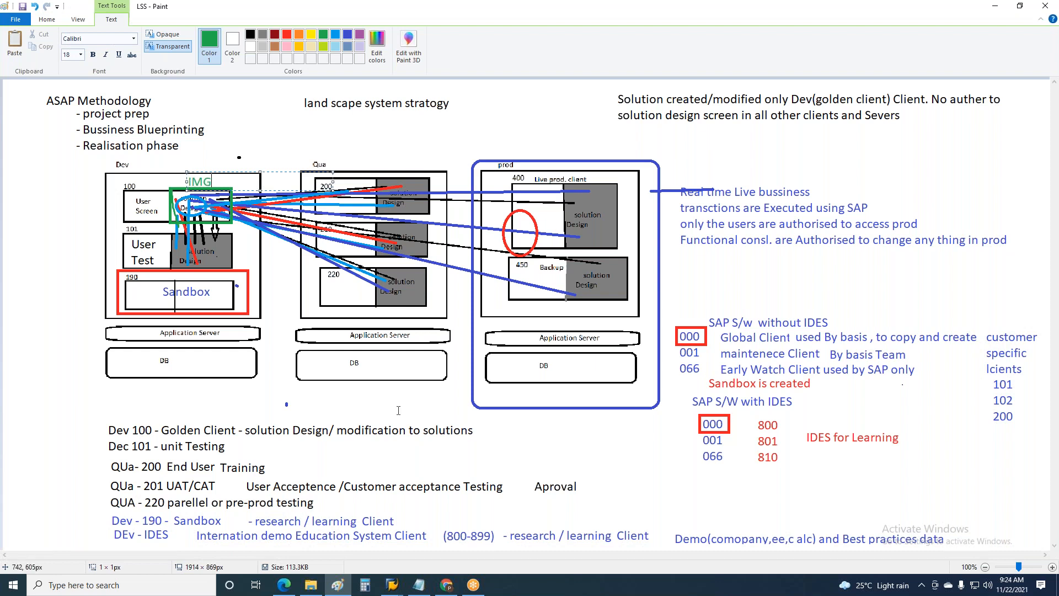
left_click(237, 351)
Add a yellow "IMG" label on the grey solution design box of Dev client 101
left_click(205, 251)
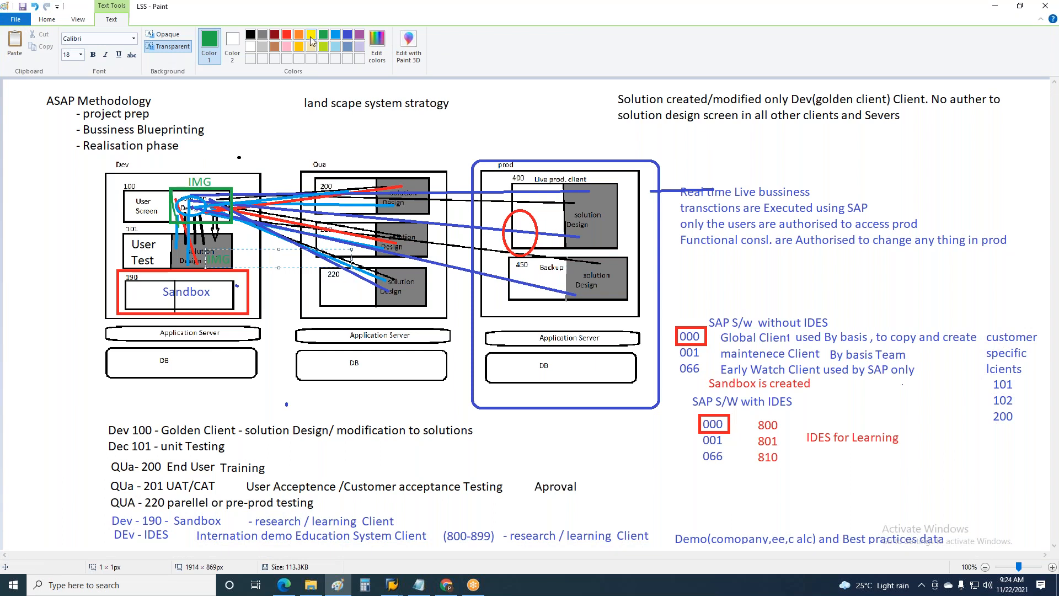
key("ctrl+a")
left_click(311, 36)
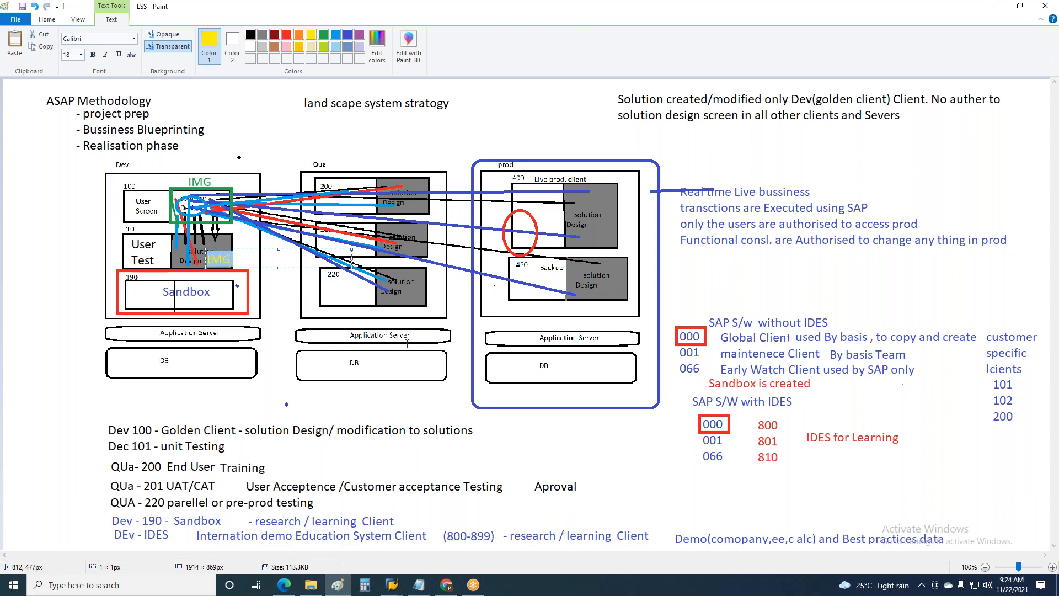
Label the three grey solution design boxes in the Qua system "IMG" in yellow
left_click(460, 191)
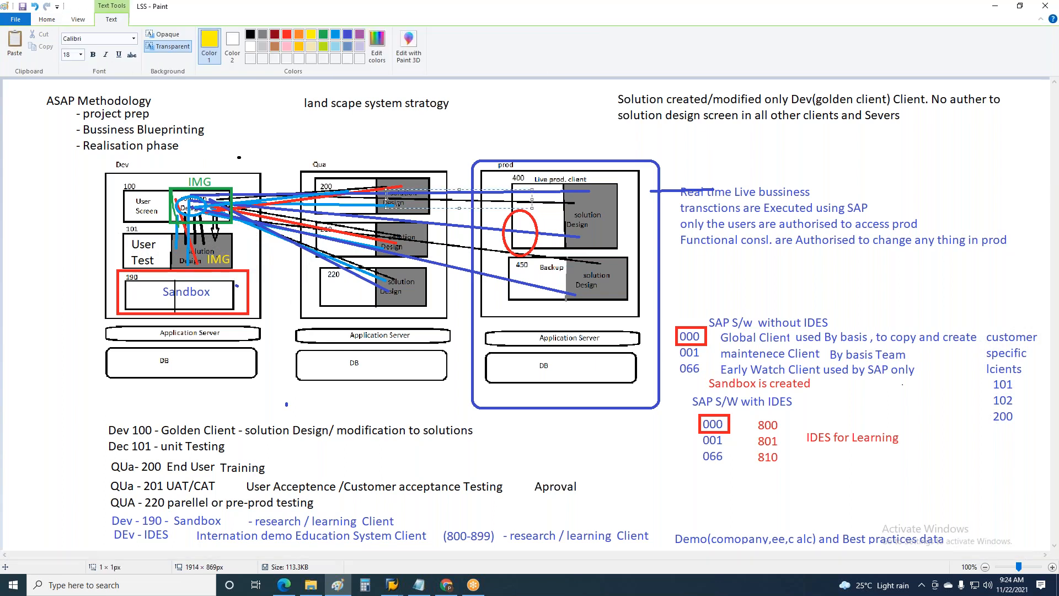
type("IMG")
left_click(393, 237)
left_click(389, 238)
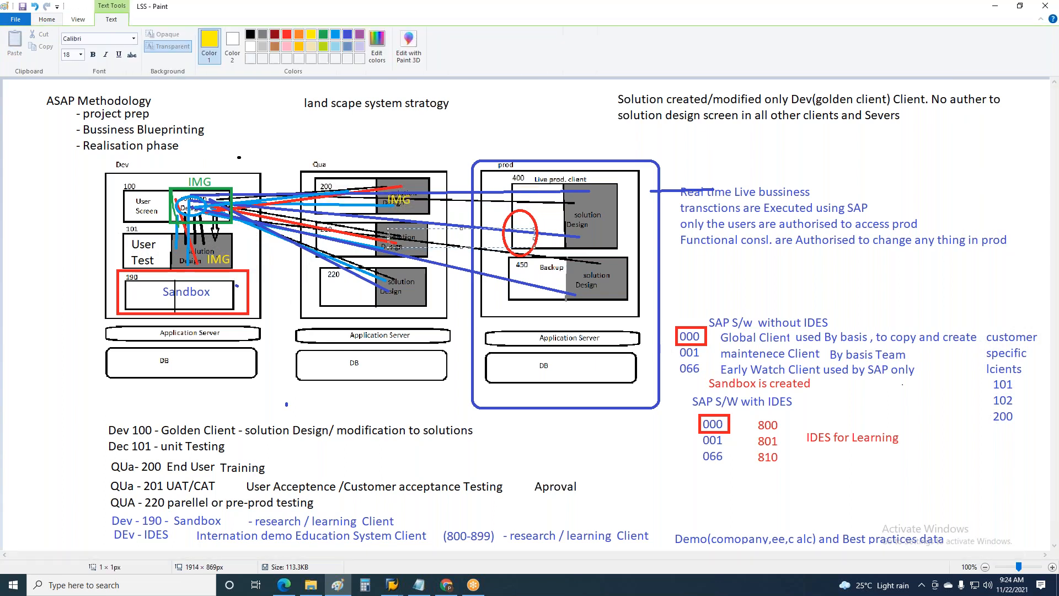
type("IMG")
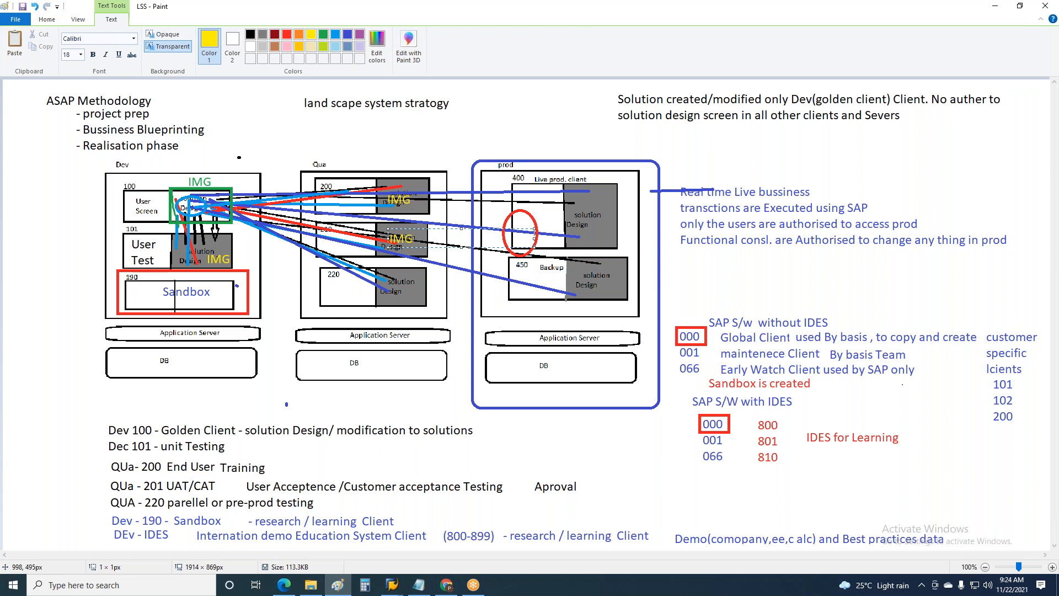
left_click(393, 284)
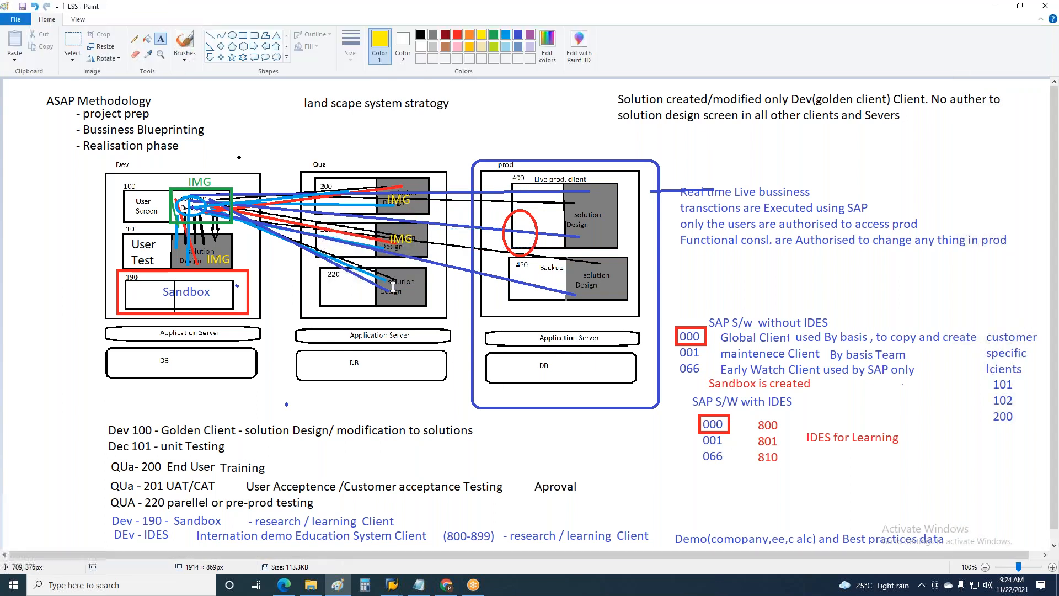
left_click(390, 276)
type("IMG")
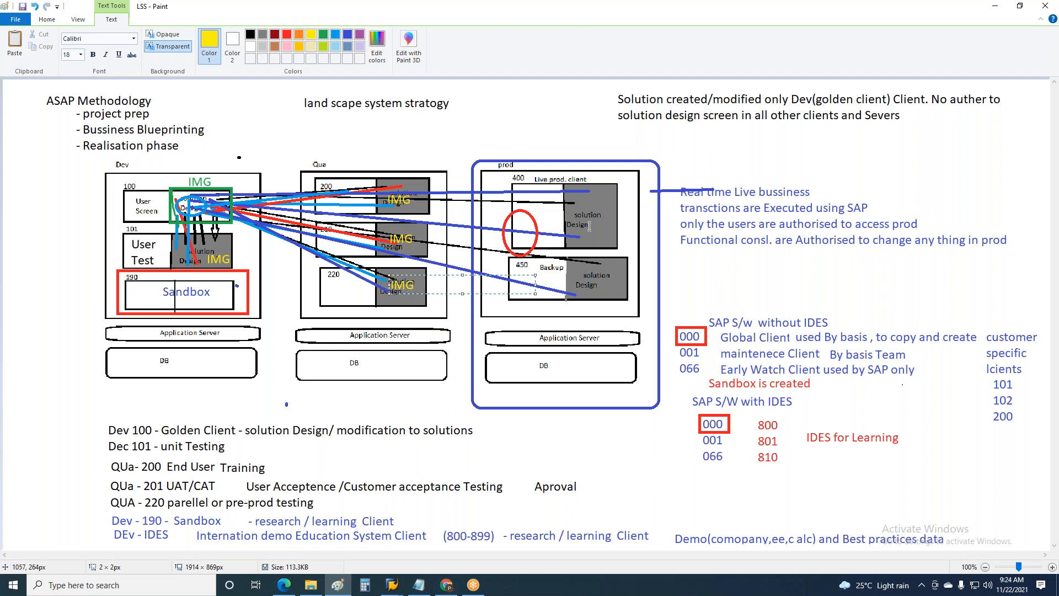
Label the grey solution design boxes of prod clients 400 and 450 "IMG" in yellow
left_click(577, 205)
left_click(574, 199)
type("IMG")
left_click(577, 262)
left_click(576, 261)
type("IMG")
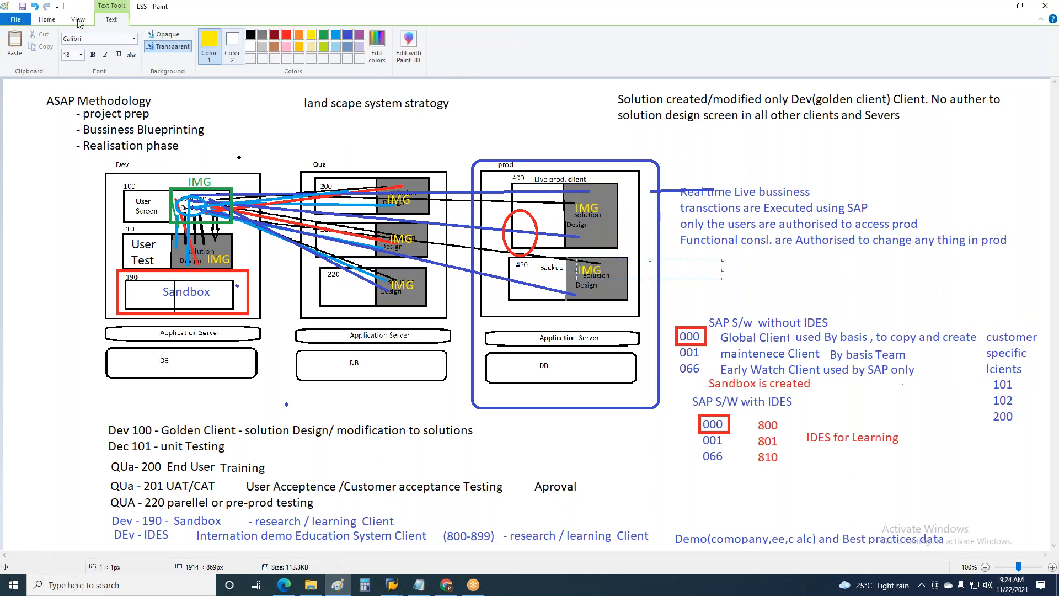
left_click(128, 191)
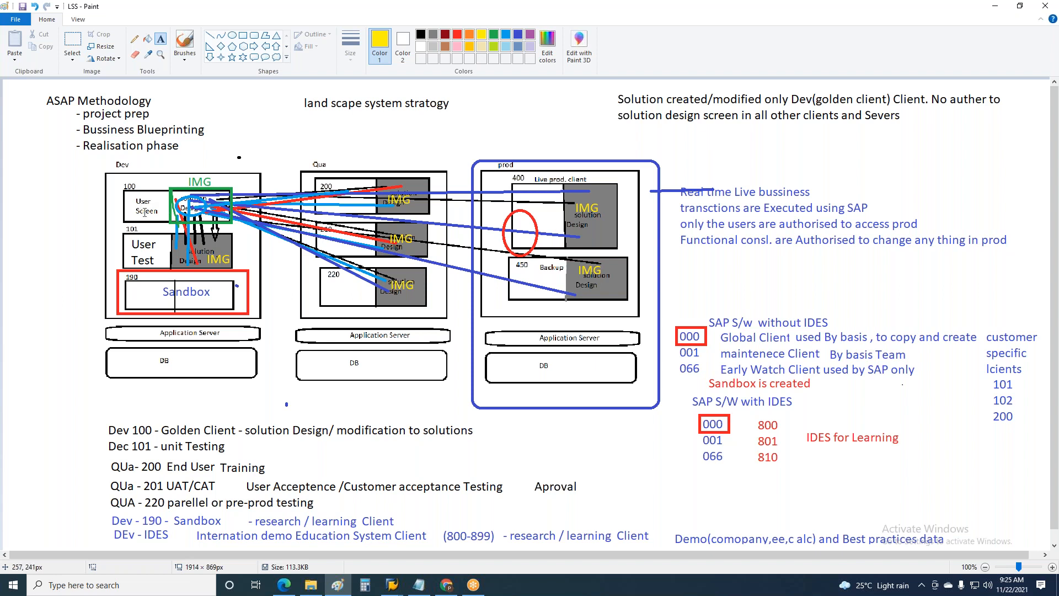
Start a new blank picture in place of the LSS diagram
left_click(18, 20)
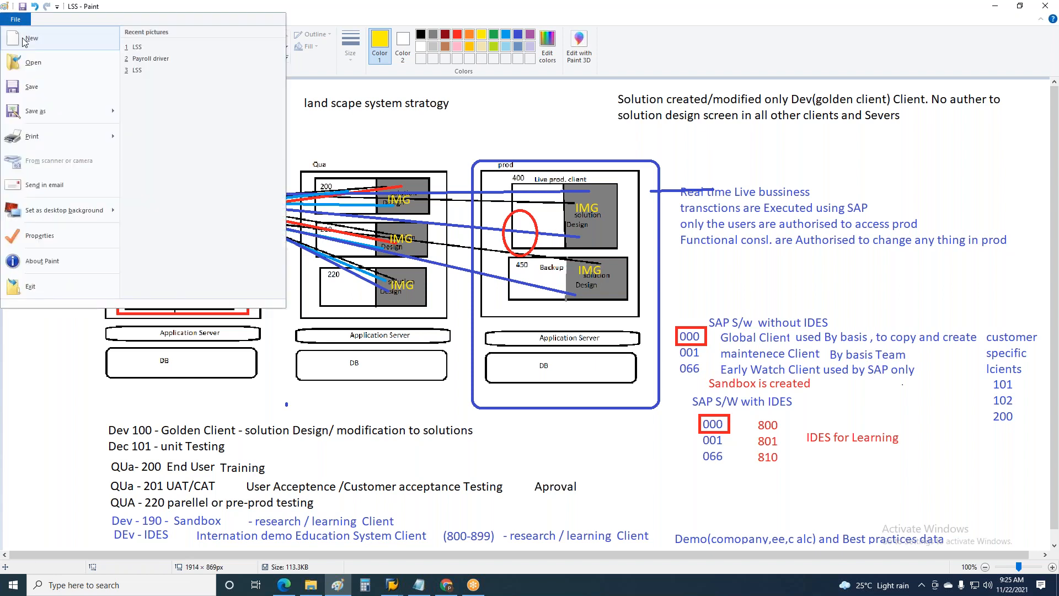
left_click(25, 38)
left_click(563, 310)
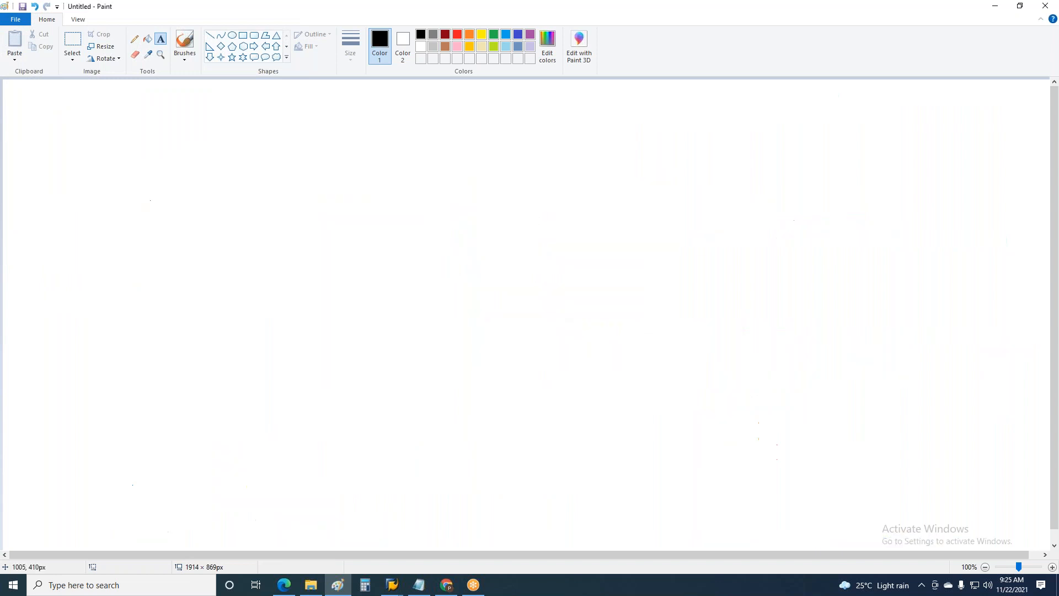
Draw three tall black rectangles side by side, about 309 × 532, 276 × 527 and 330 × 524 px
left_click_drag(87, 100, 299, 509)
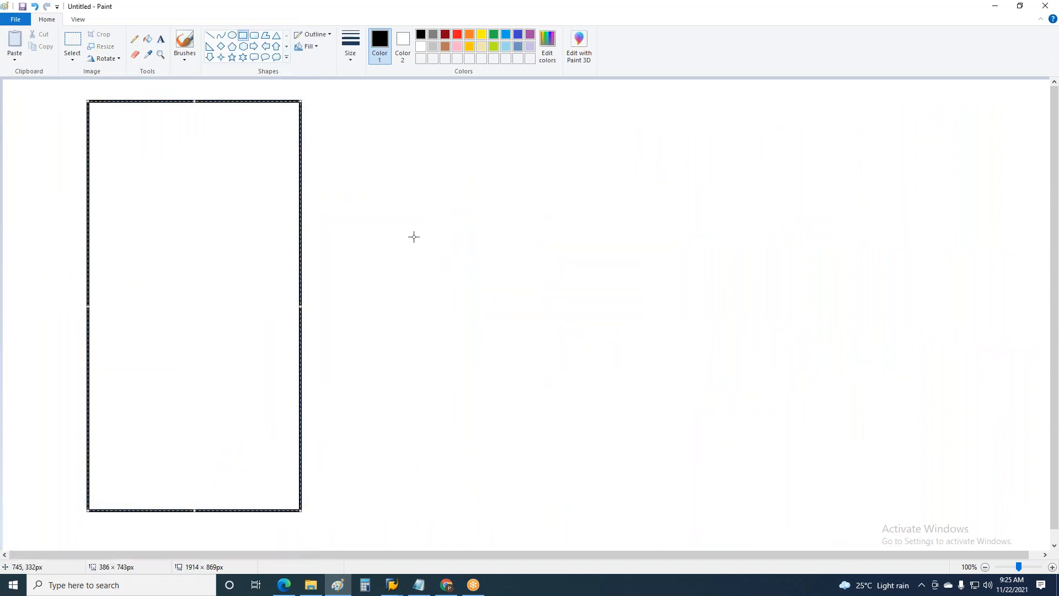
key("ctrl+z")
left_click_drag(63, 94, 233, 387)
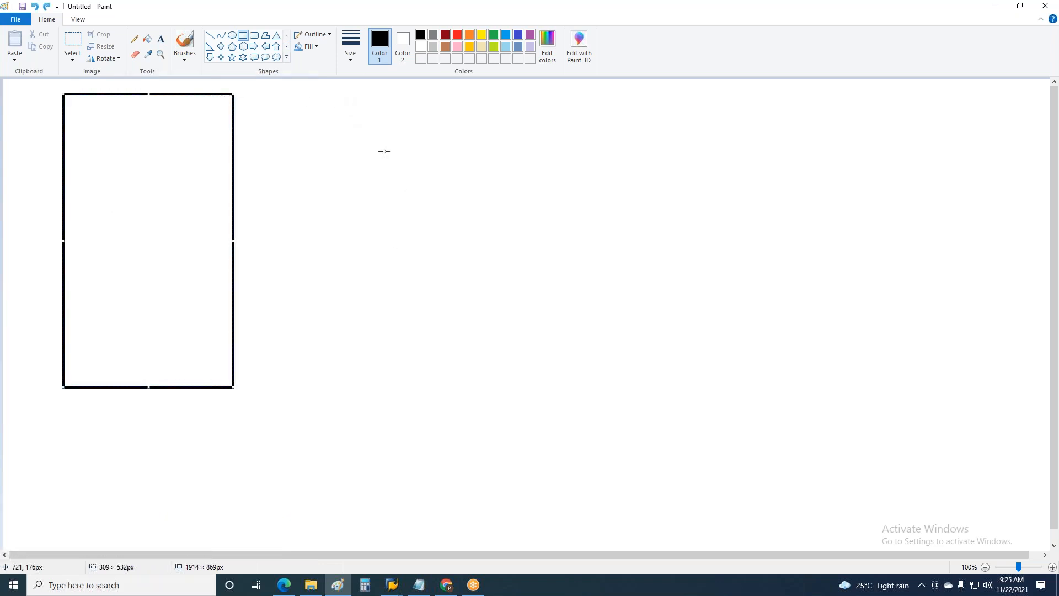
left_click_drag(348, 94, 501, 384)
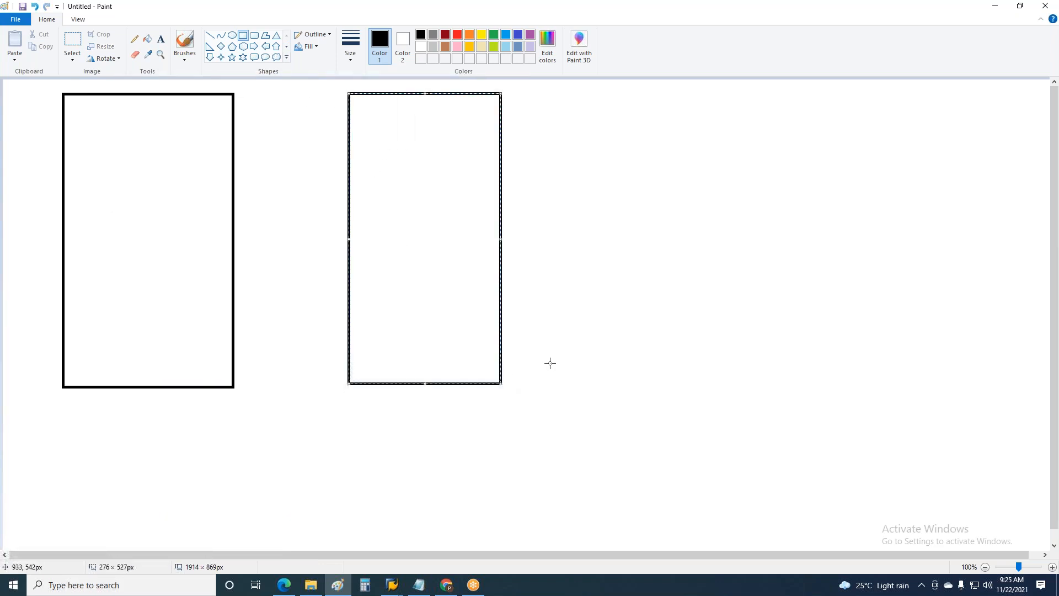
left_click_drag(625, 94, 807, 382)
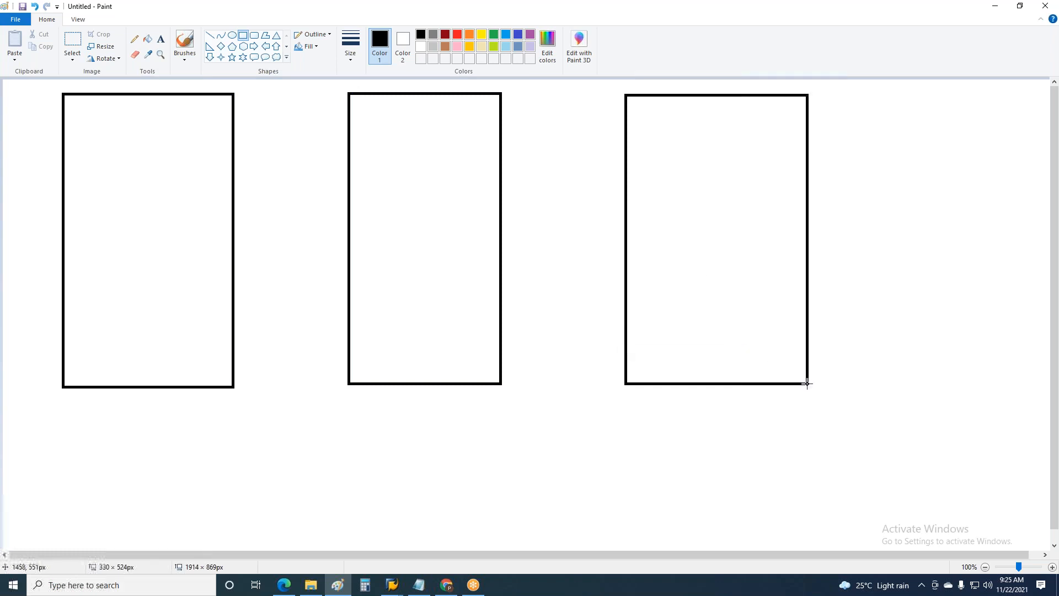
Draw two stacked boxes inside the first tall rectangle, the lower one about 210 × 159 px
left_click(251, 38)
left_click(242, 36)
left_click_drag(88, 117, 209, 196)
left_click_drag(87, 209, 202, 296)
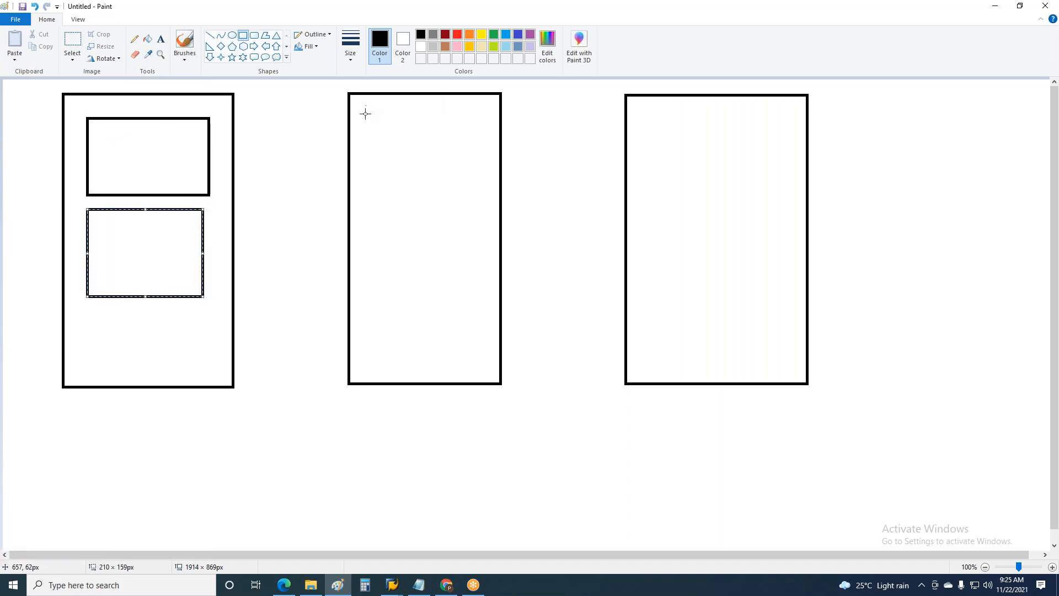
Divide both inner boxes of the first rectangle into two halves with vertical lines
left_click(209, 35)
left_click_drag(141, 207, 141, 299)
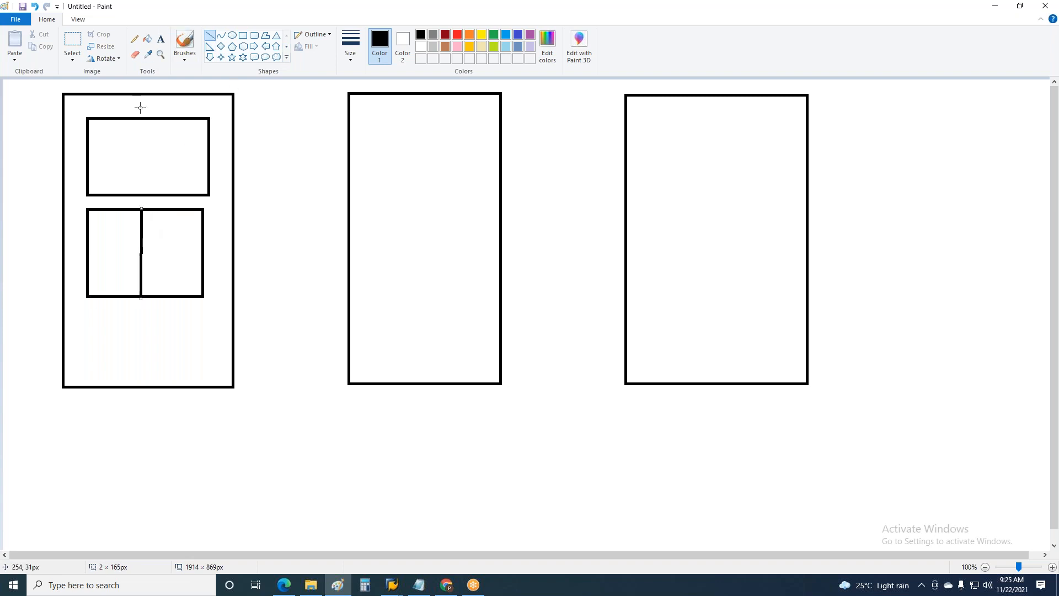
left_click_drag(142, 118, 142, 197)
Add the text "IMG" to the right half of both inner boxes
left_click(161, 38)
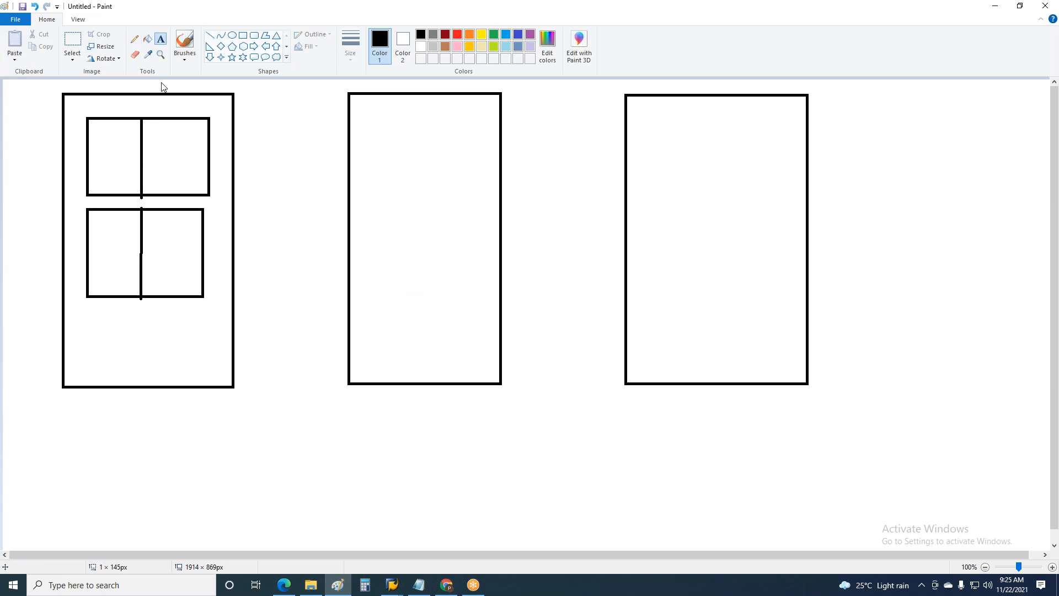
left_click(158, 118)
type("IMG")
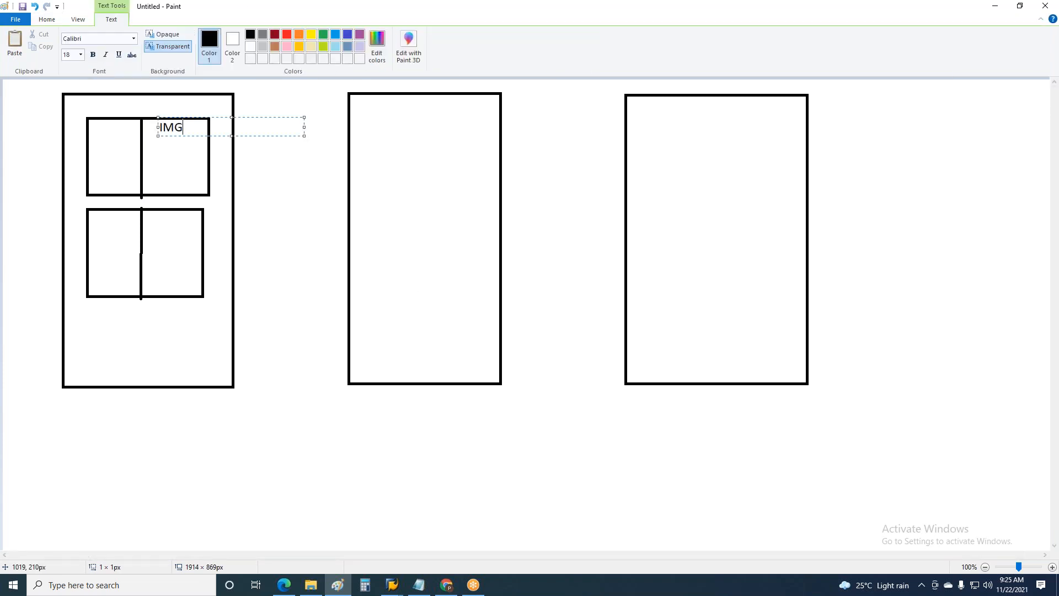
left_click(149, 218)
left_click(151, 211)
type("IMG")
Write "SAP Esay Access" on two lines in the left half of the upper inner box
left_click(96, 130)
left_click(96, 126)
type("SAP Esay")
key("Return")
type("Access")
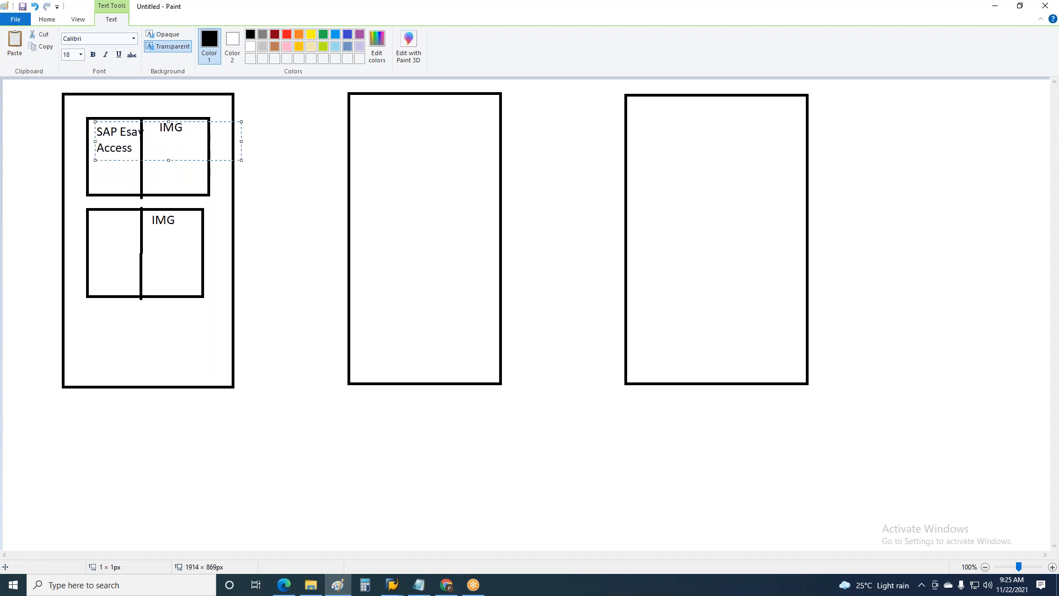
Write "SAP Easy Access" on two lines in the left half of the lower inner box
left_click(90, 210)
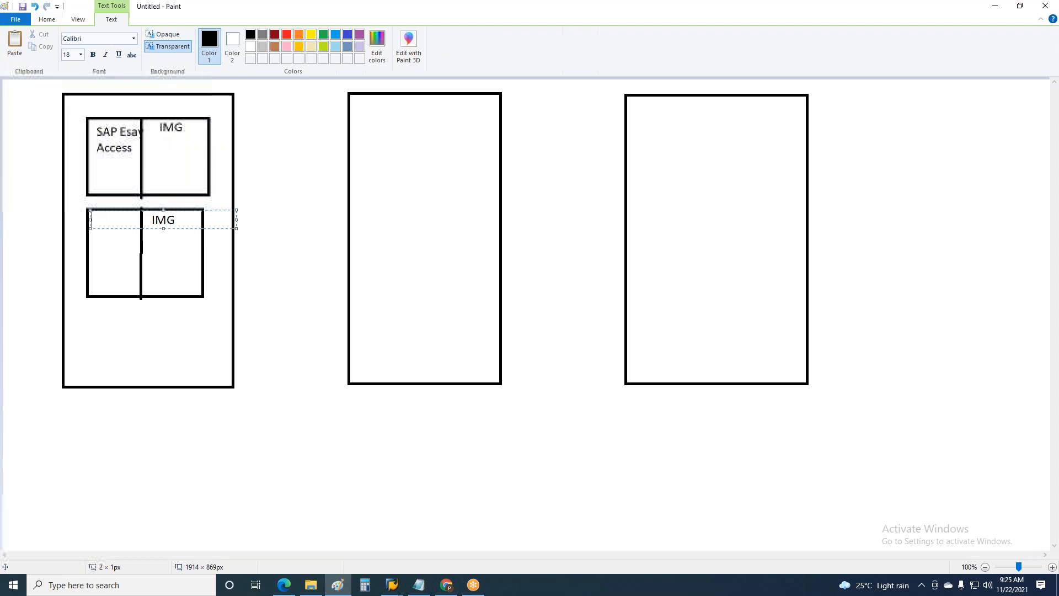
type("AP")
key("BackSpace")
key("BackSpace")
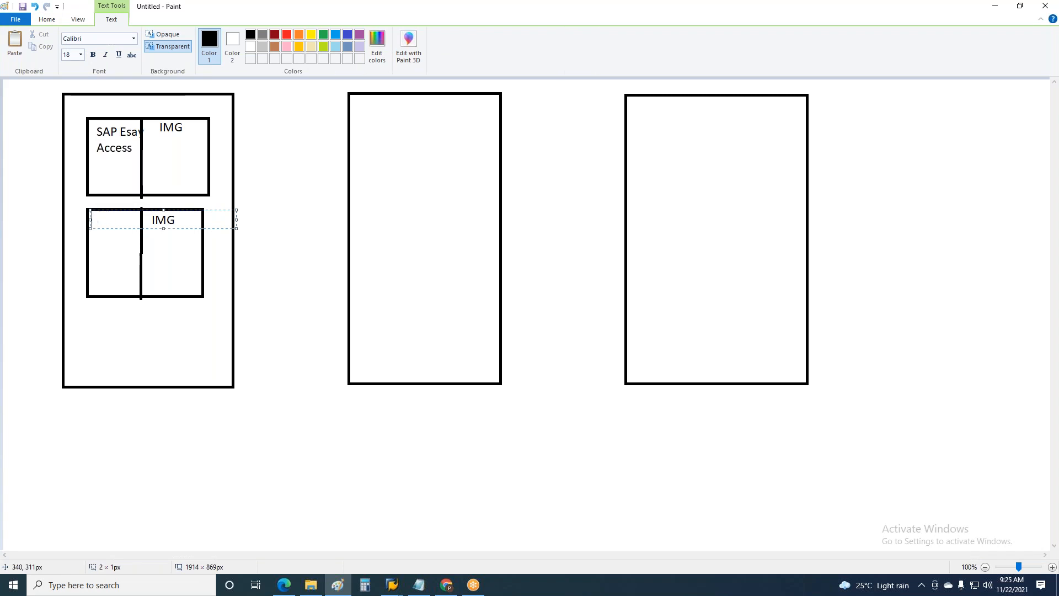
type("SAP Easy")
key("Return")
type("Ac")
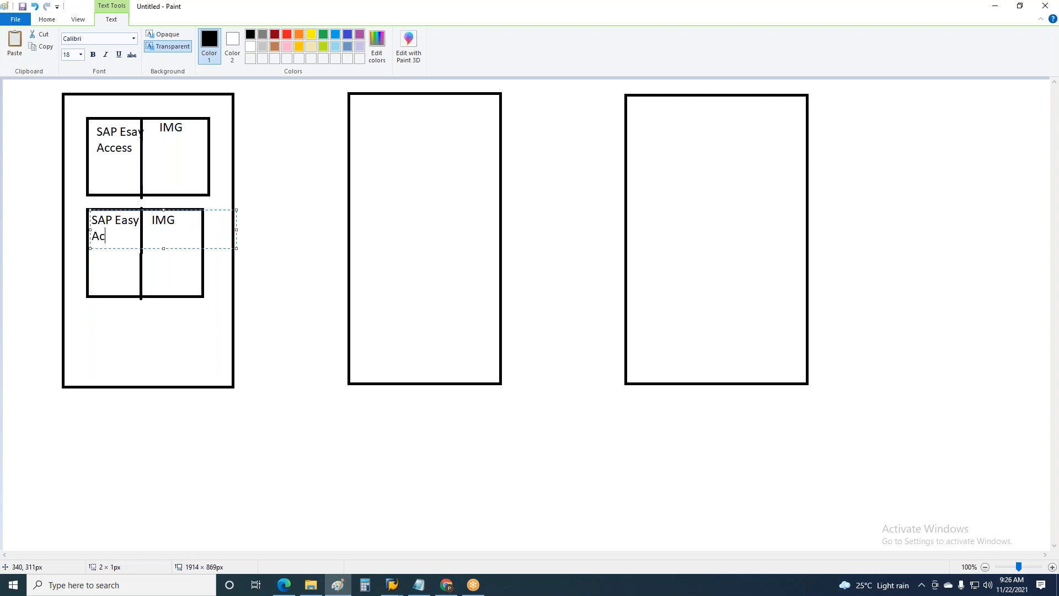
type("cess")
left_click(262, 204)
Fill the IMG half of the lower inner box with lavender
left_click(434, 37)
left_click(506, 46)
left_click(530, 48)
left_click(147, 39)
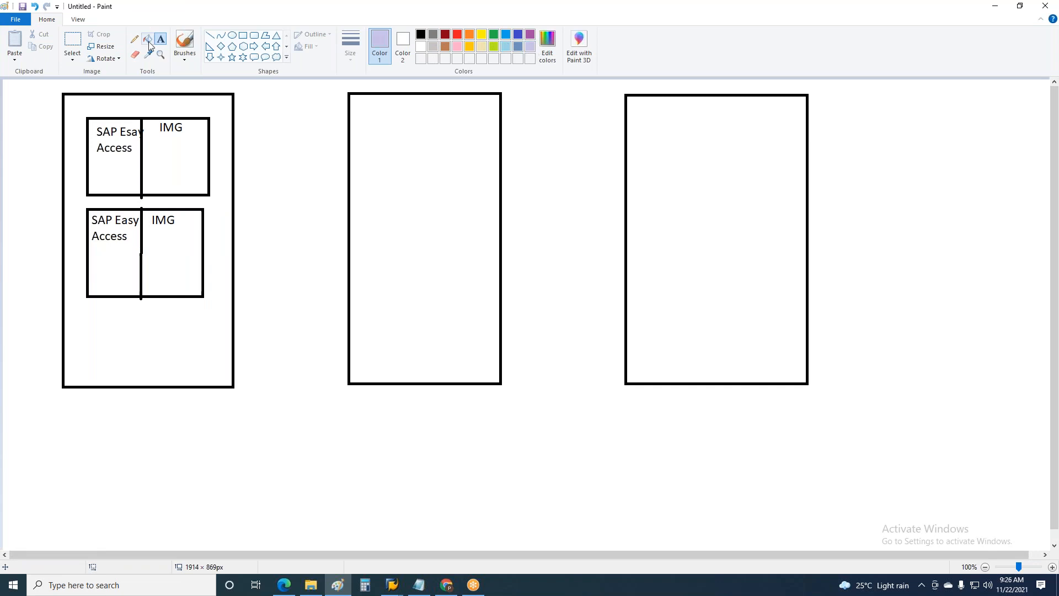
left_click(175, 236)
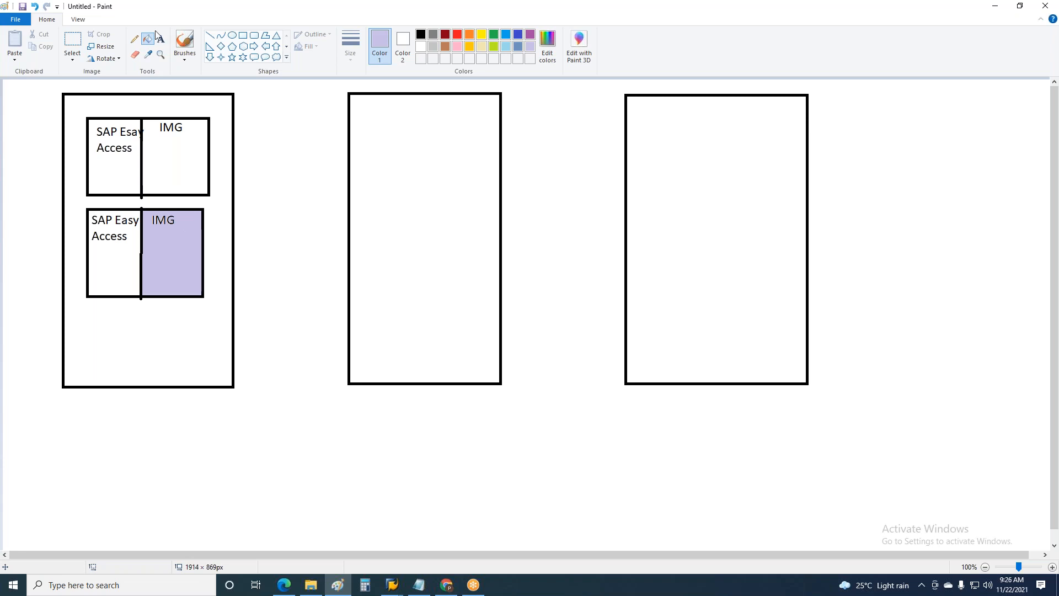
Copy the lower SAP Easy Access/IMG box and stack three copies inside the middle tall rectangle
left_click(73, 40)
left_click_drag(78, 202, 216, 306)
key("ctrl+c")
key("ctrl+v")
left_click_drag(85, 135, 402, 163)
key("ctrl+v")
left_click_drag(72, 133, 411, 242)
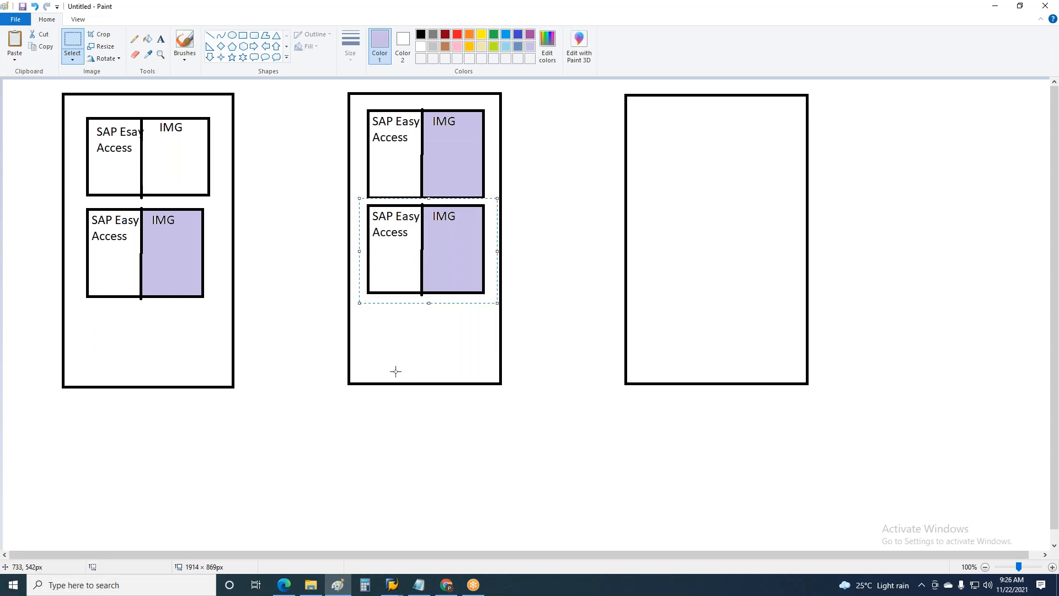
key("ctrl+v")
left_click_drag(128, 176, 401, 328)
Place two copies of the SAP Easy Access/IMG box one above the other inside the third tall rectangle
key("ctrl+v")
left_click_drag(64, 168, 703, 188)
key("ctrl+v")
left_click_drag(41, 116, 682, 268)
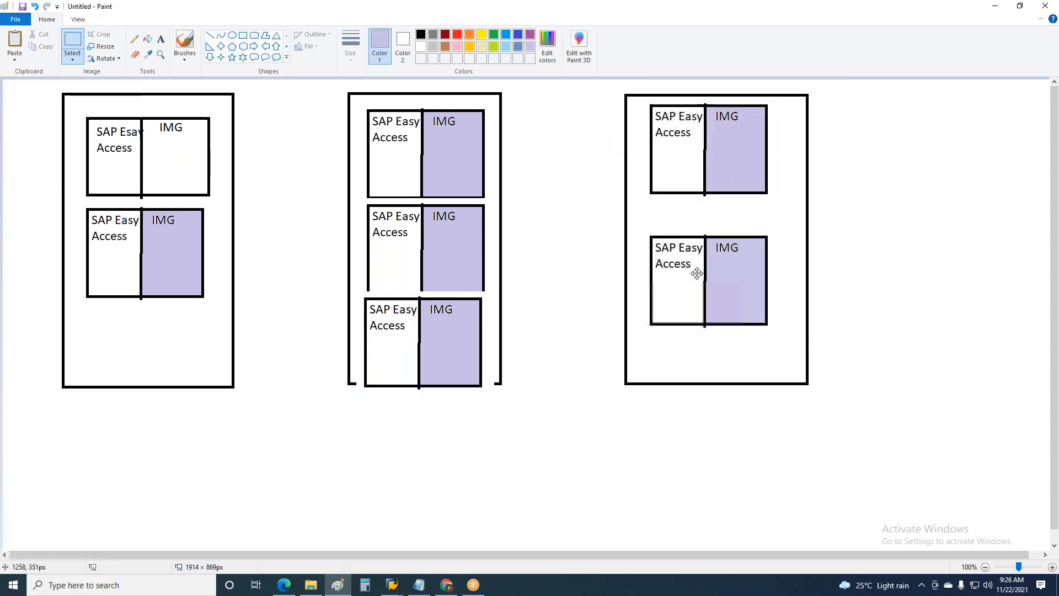
Add the black text title "Devlolopement" above the first tall rectangle
left_click(1042, 194)
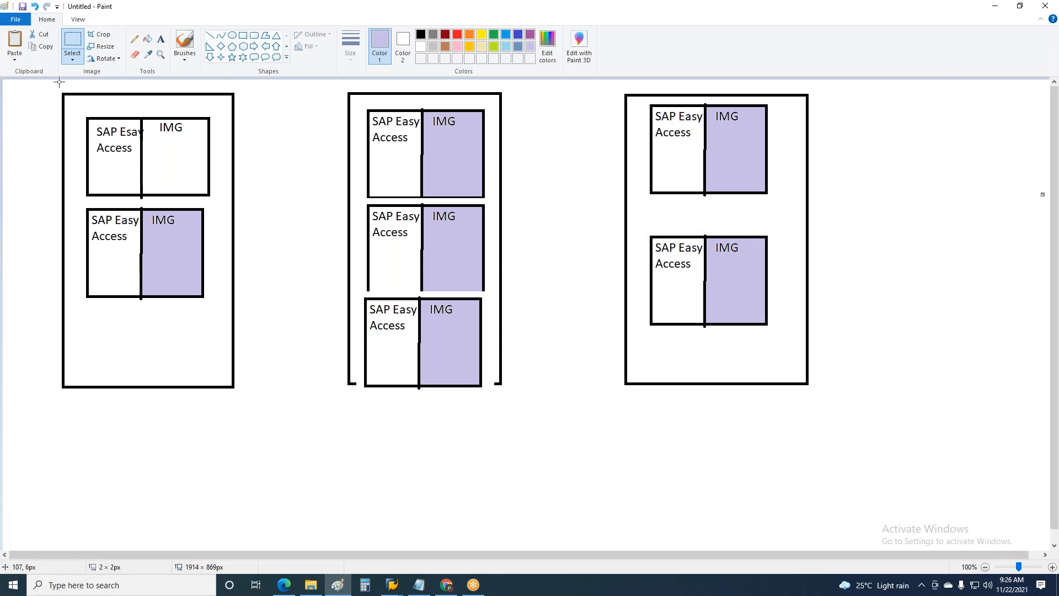
left_click(159, 38)
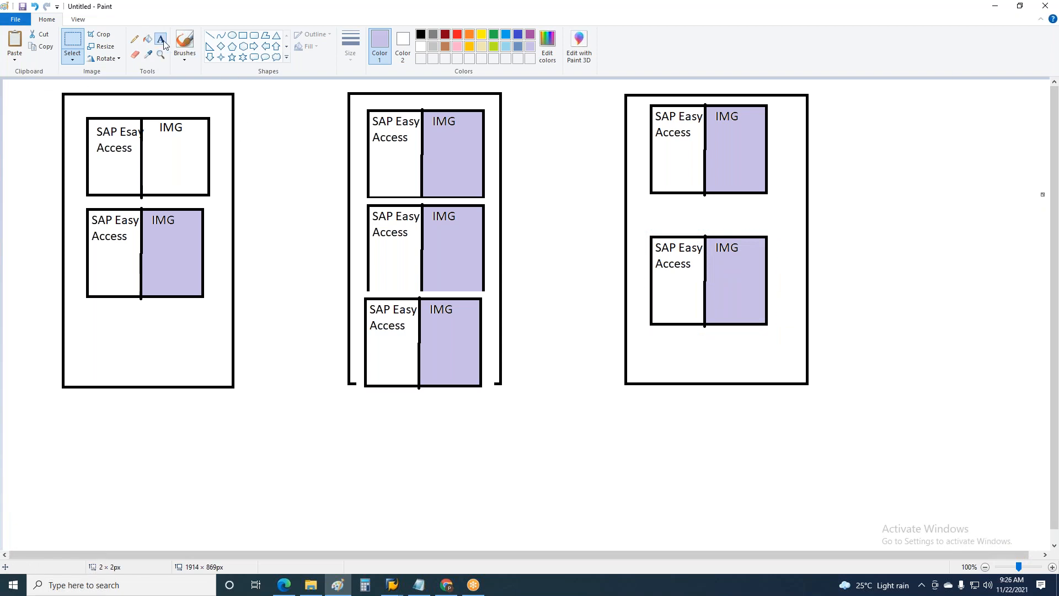
left_click(94, 80)
type("Dev")
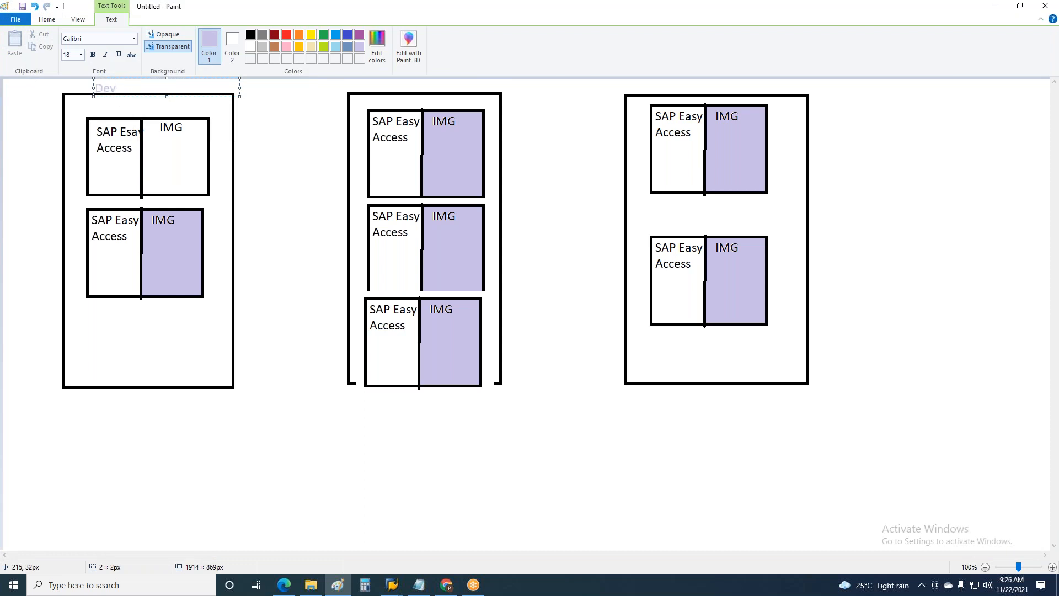
type("lolopement")
key("ctrl+a")
left_click(250, 34)
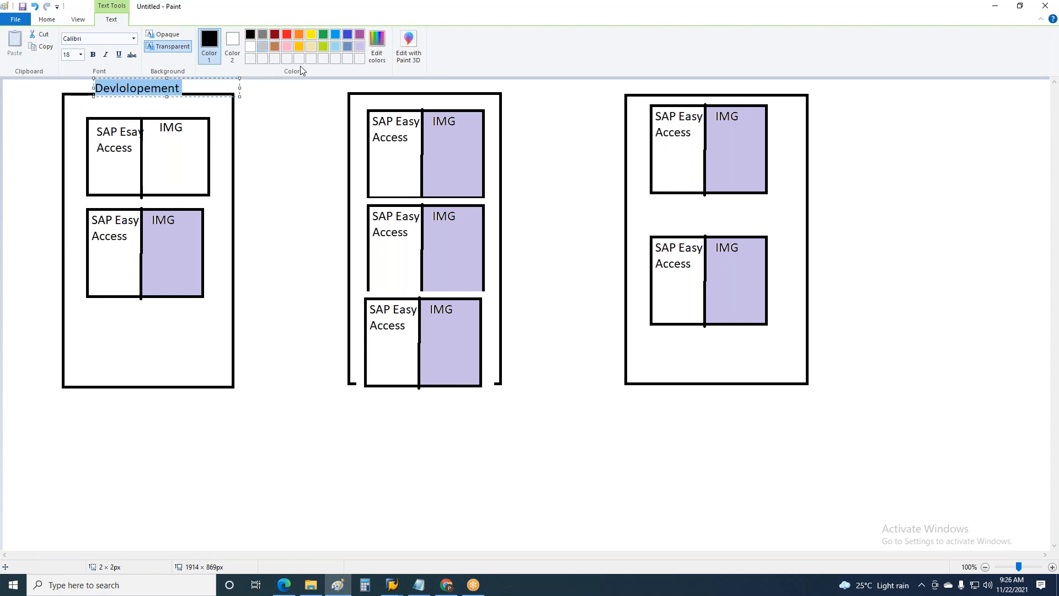
Add the title "Quality" above the middle tall rectangle and "Prod" above the third one
left_click(396, 86)
left_click(395, 87)
type("Quality")
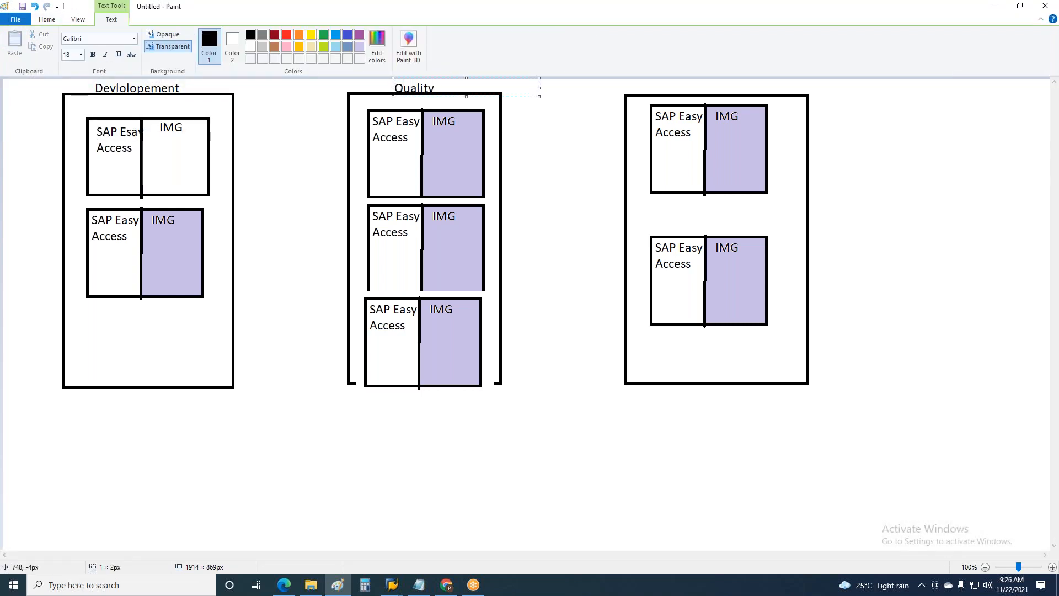
left_click(688, 87)
left_click(688, 87)
type("Prod")
left_click(558, 248)
left_click(558, 249)
left_click(563, 407)
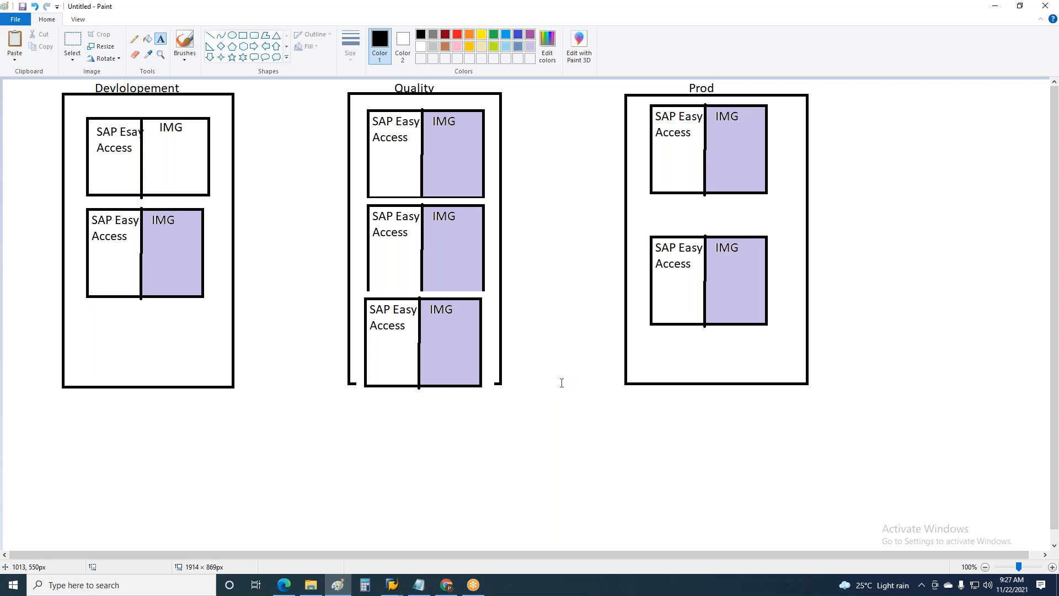
Label the first rectangle's upper box "100- Dev or Golden Client" within the frame above it, and write "Unit" below its lower box
left_click(94, 102)
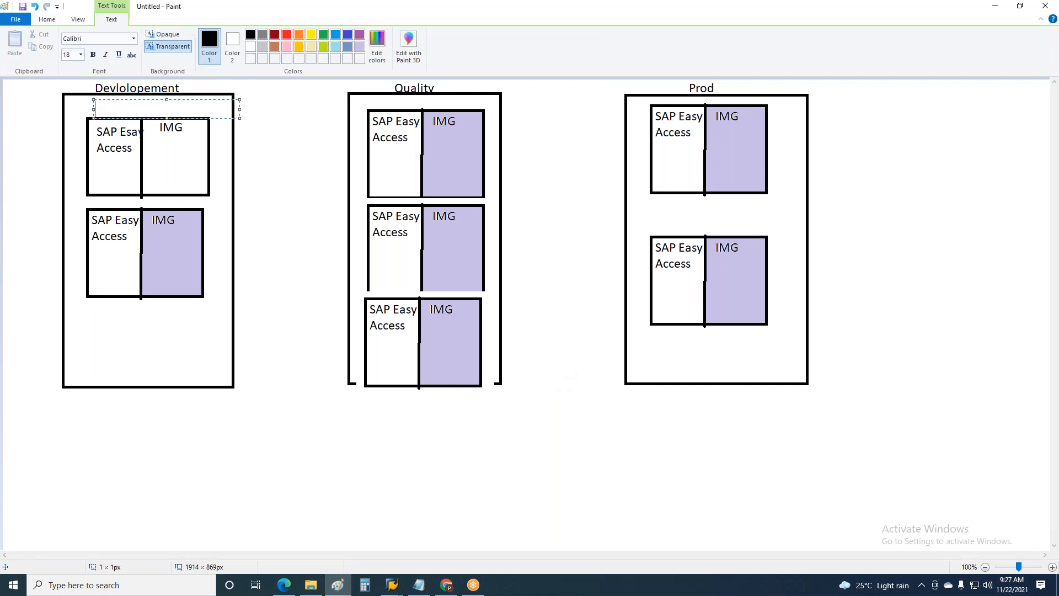
type("100")
type("- Dev or Golden Client")
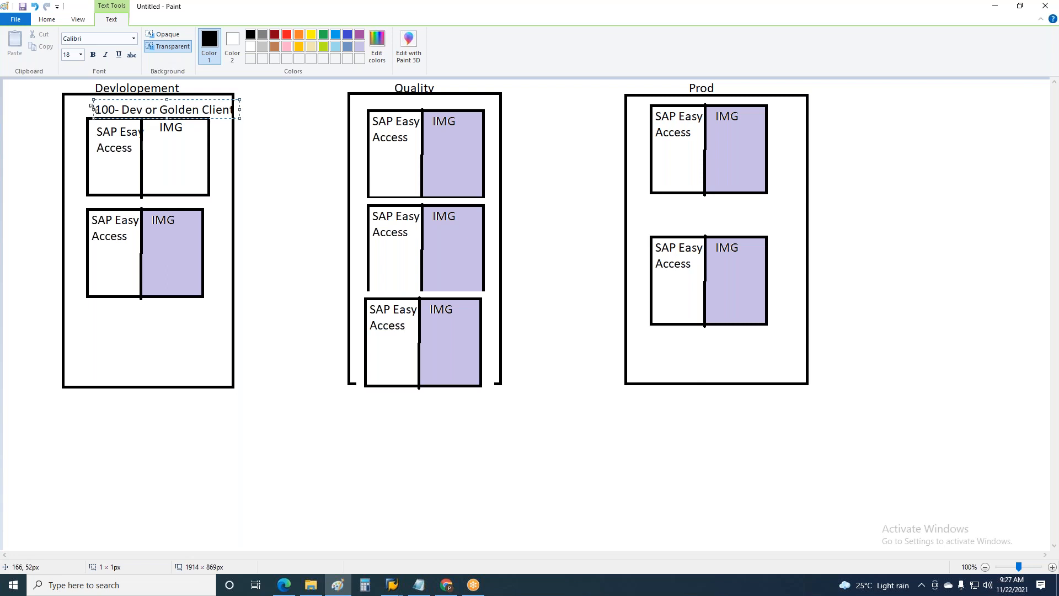
left_click_drag(92, 106, 74, 106)
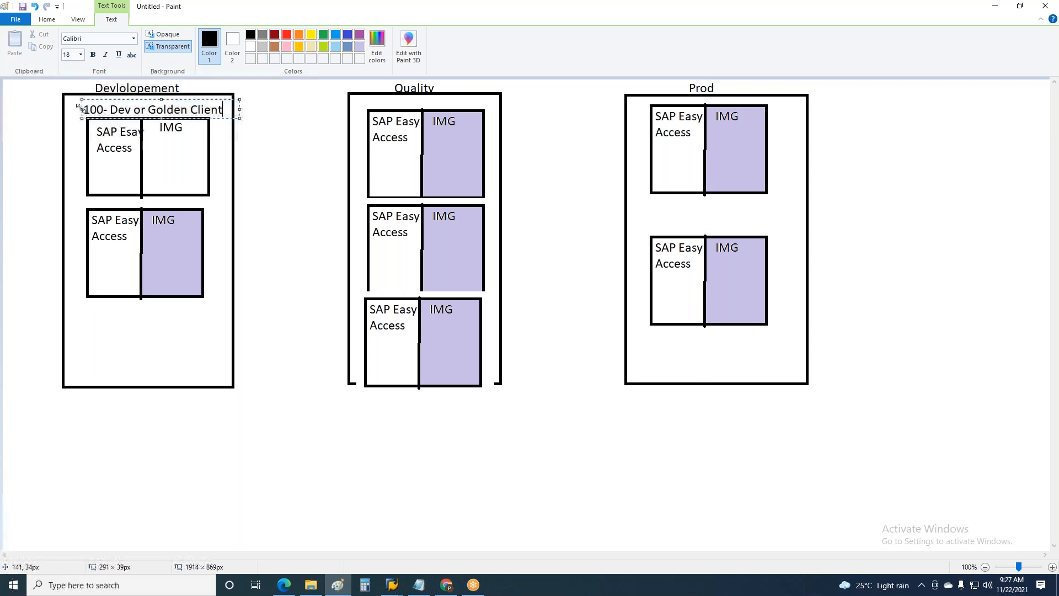
left_click(255, 214)
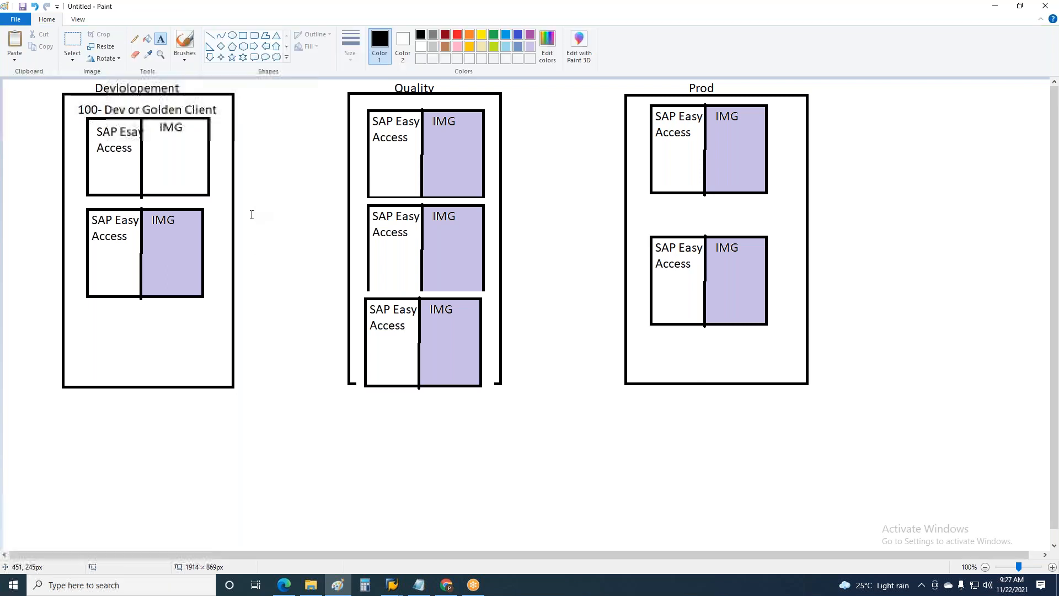
left_click(146, 298)
type("Unit")
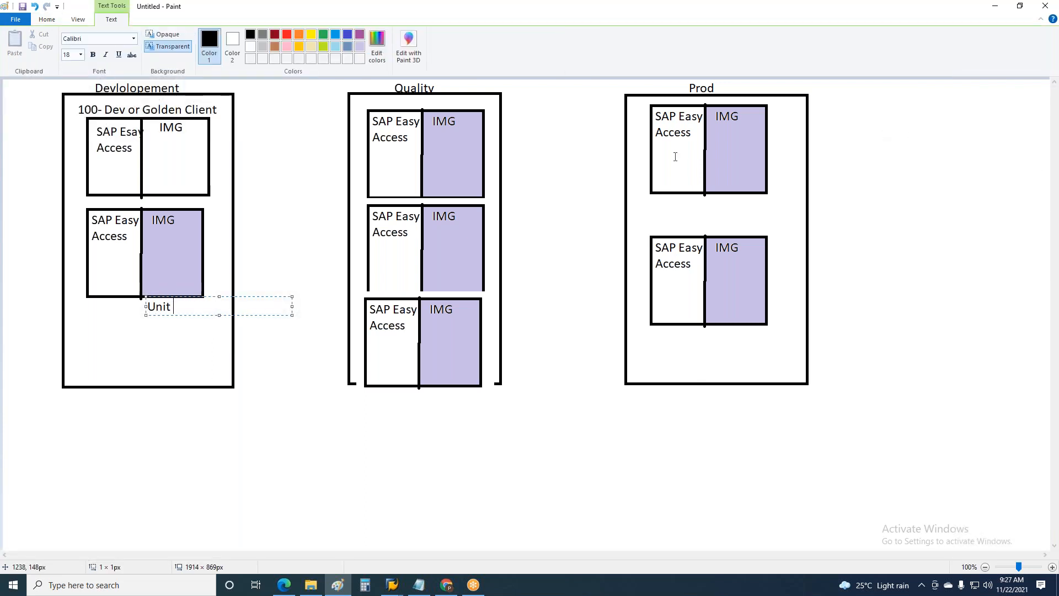
Label the three boxes in the Quality rectangle "Training", "UAT/CAT" and "Parellel" from top to bottom
left_click(433, 95)
type("Training")
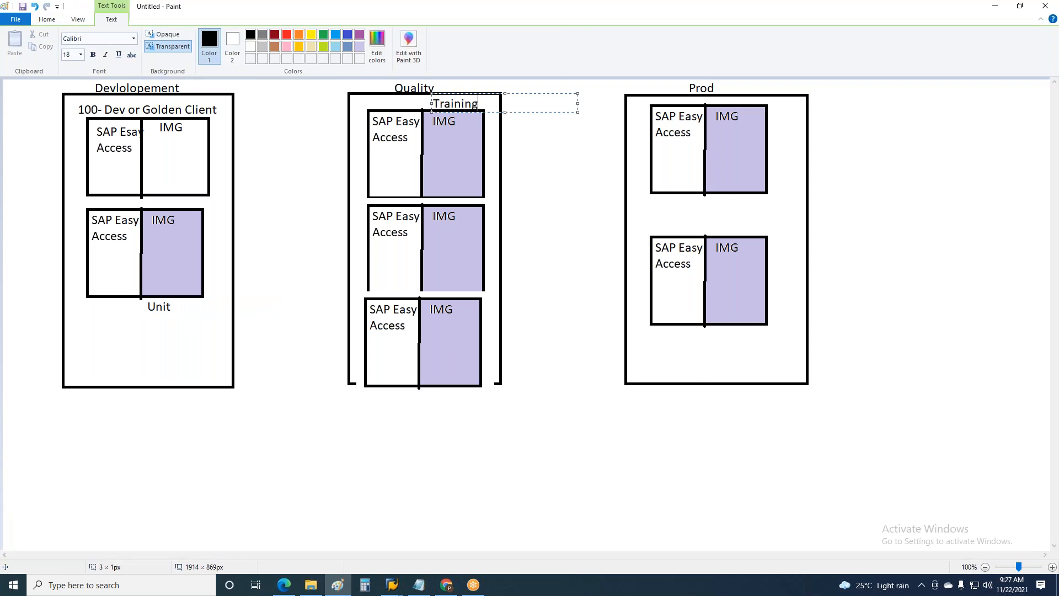
left_click(462, 228)
left_click(462, 218)
type("UAT/CAT")
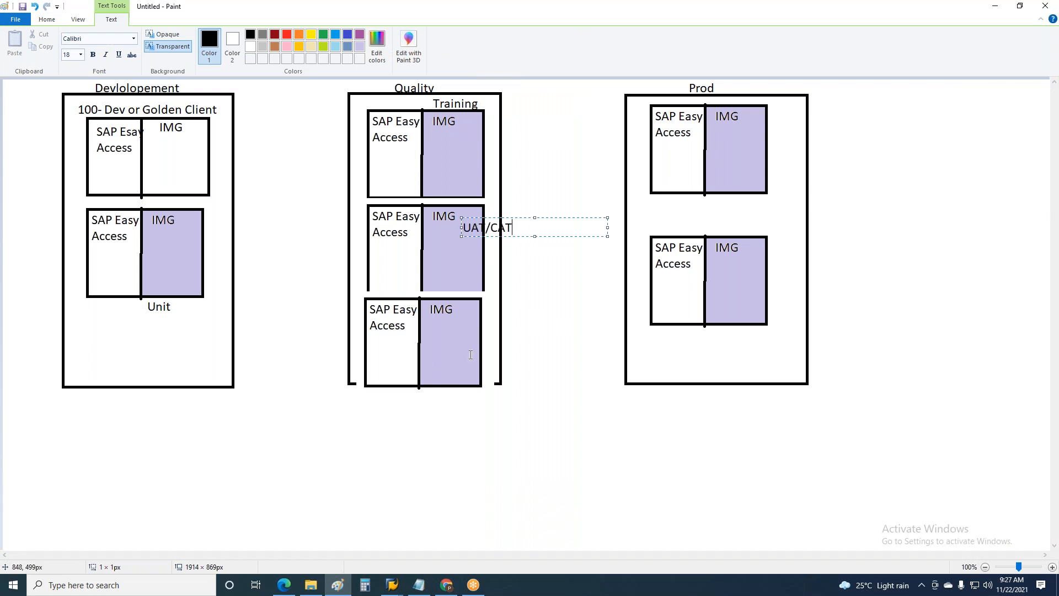
left_click(470, 319)
type("Parellel")
Label the upper box in the Prod rectangle "Prod" and the lower one "Prod Backup"
left_click(762, 129)
type("Prod")
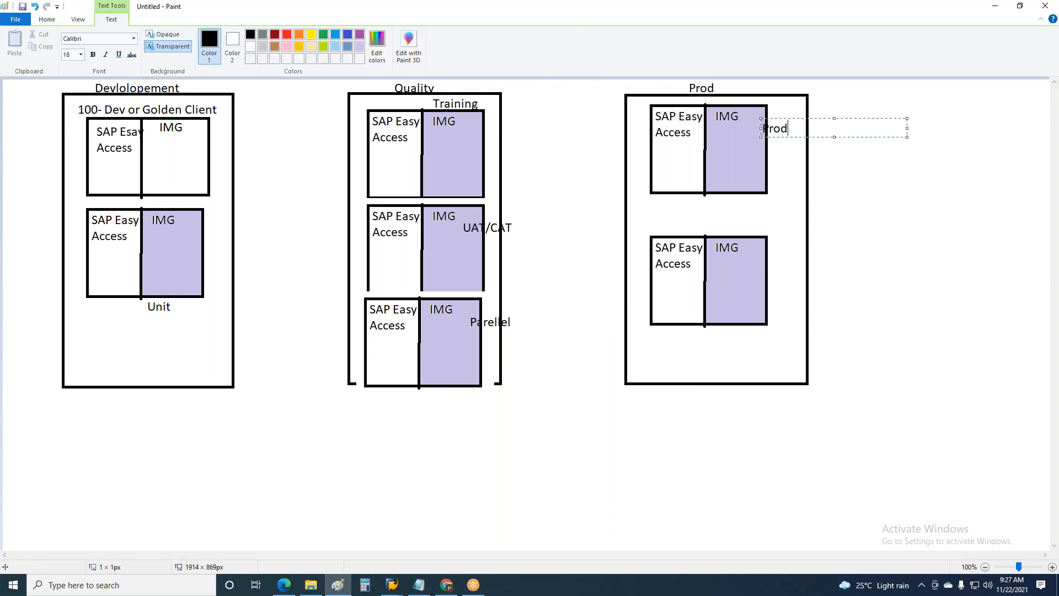
left_click(756, 260)
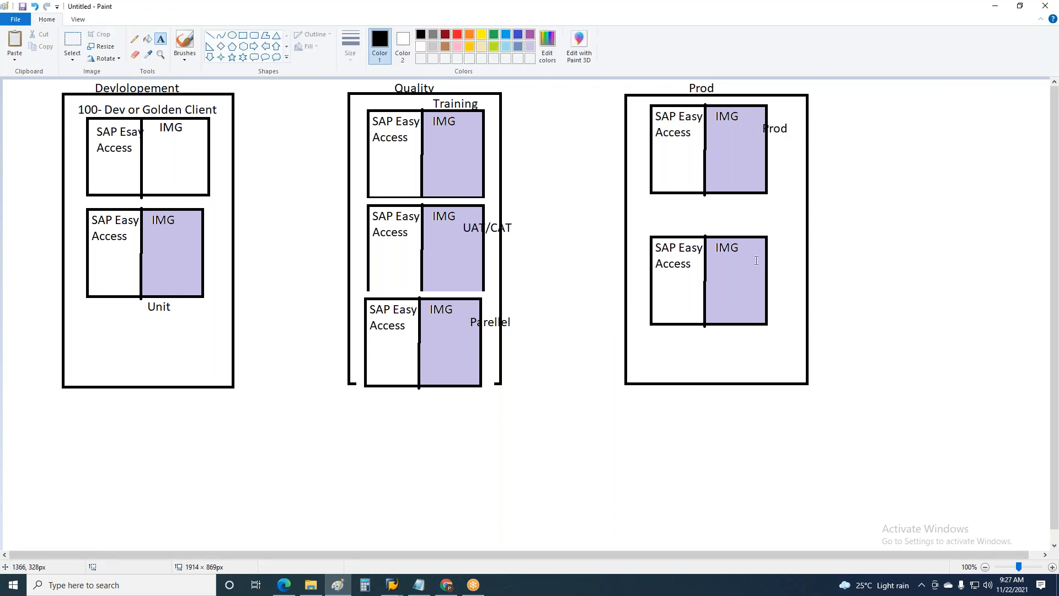
type("Prod ")
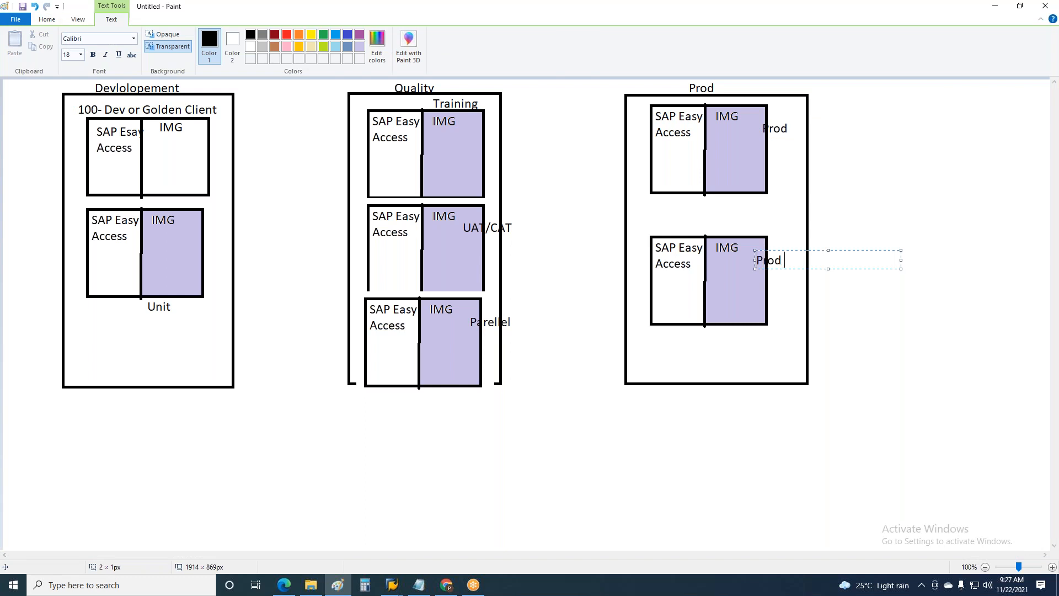
type("Backup")
left_click(1007, 346)
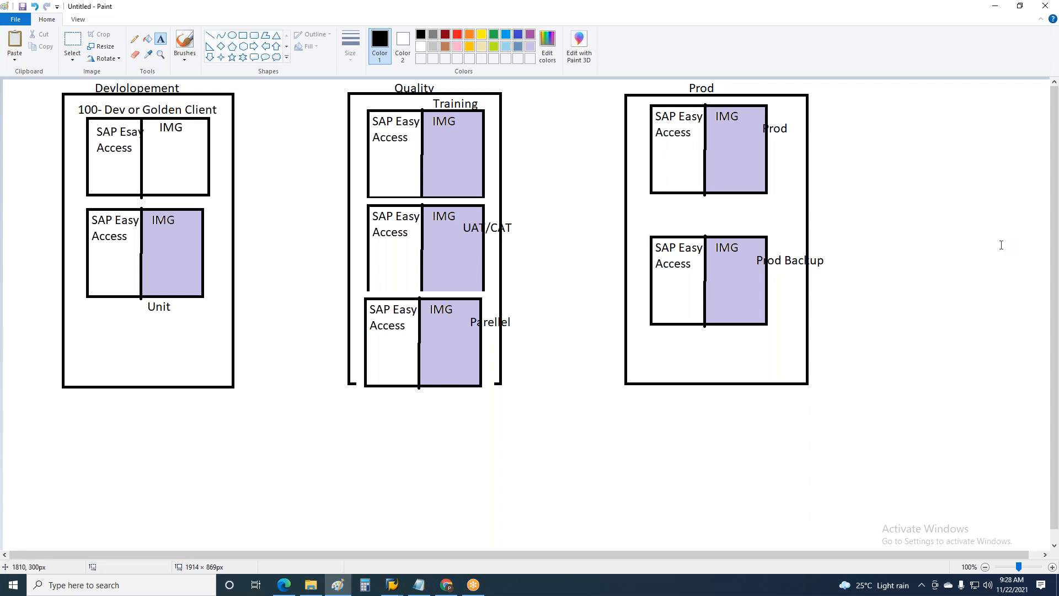
Switch to the open SAP Easy Access session and exit it
left_click(392, 587)
left_click(331, 535)
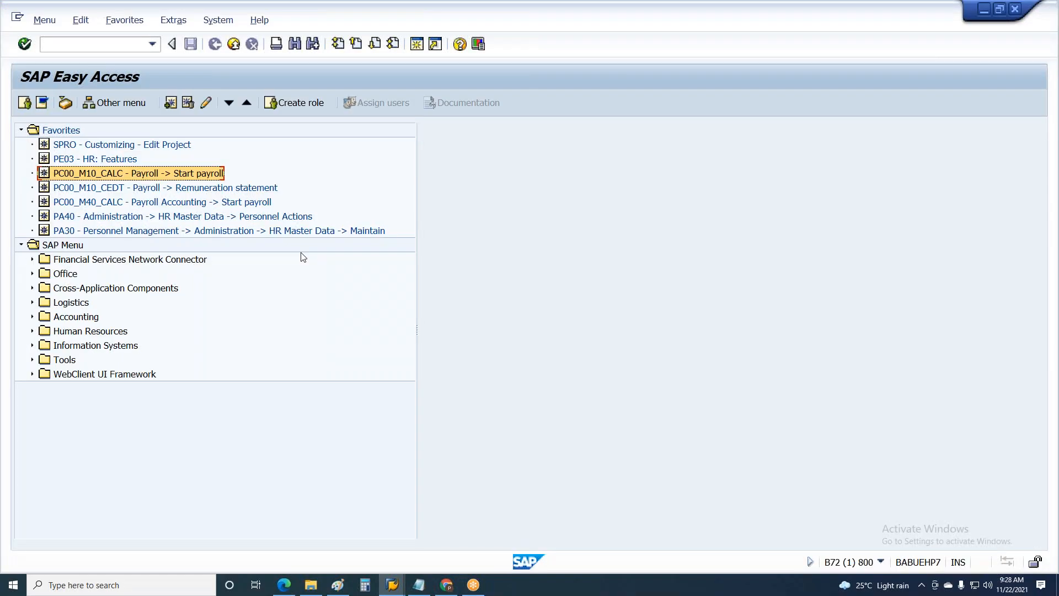
left_click(89, 40)
type("spro")
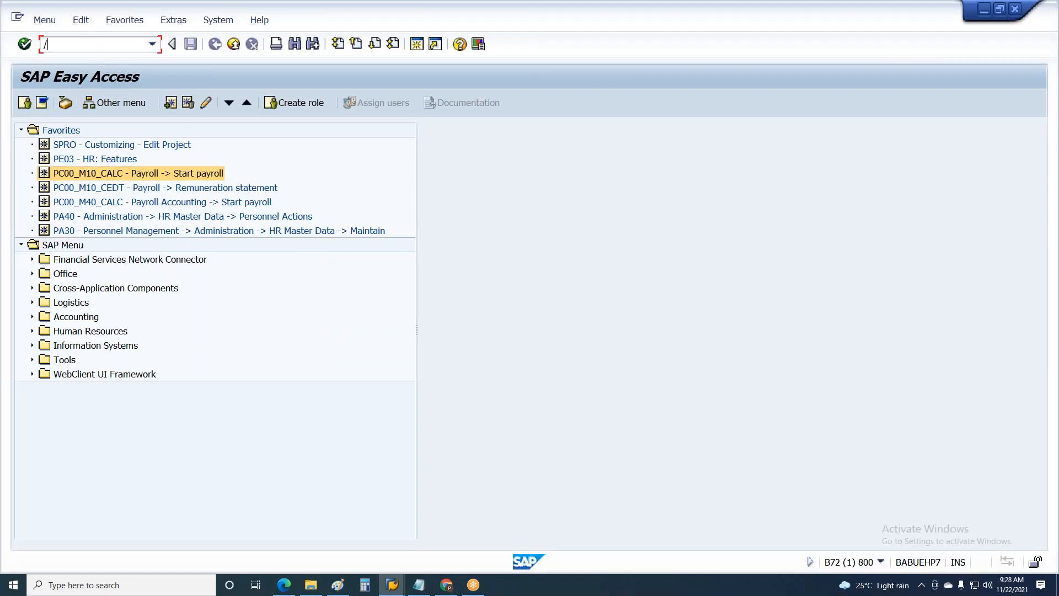
key("alt+Tab")
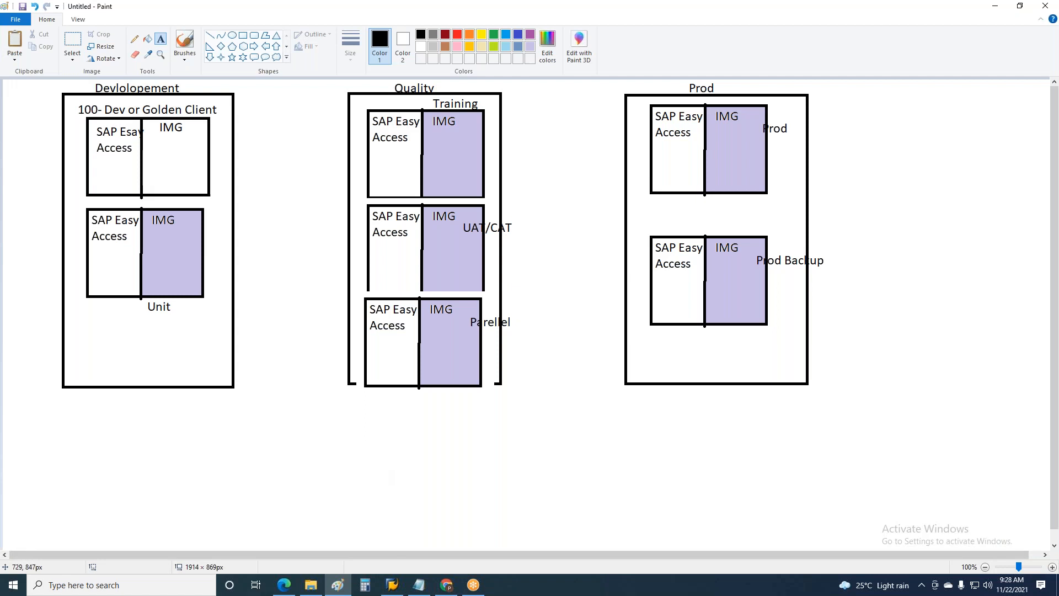
Open the Ebyte connection in SAP Logon and log on to client 800 with the user name and account password
left_click(392, 584)
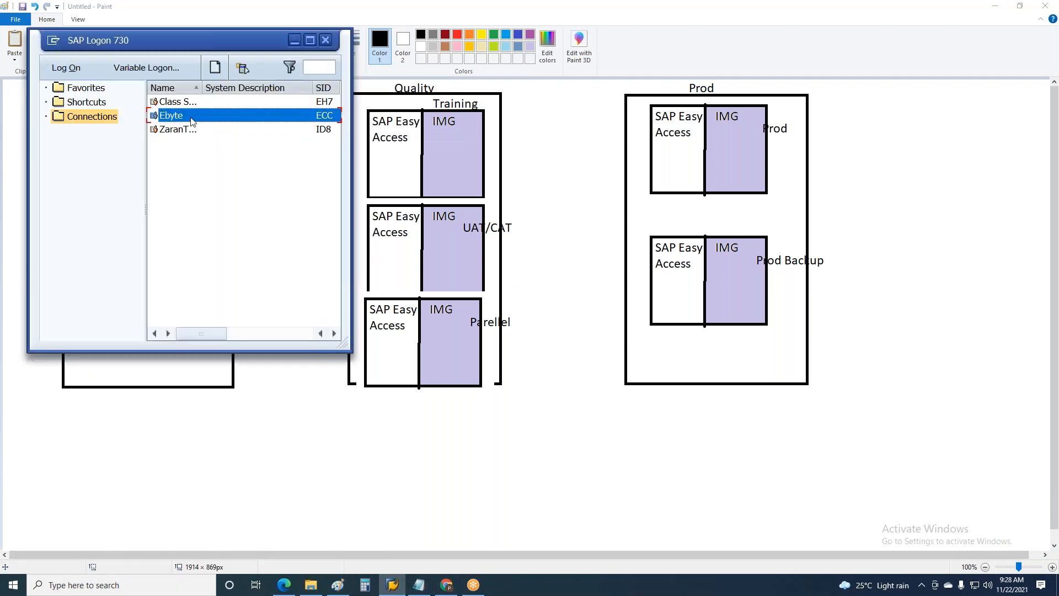
double_click(191, 118)
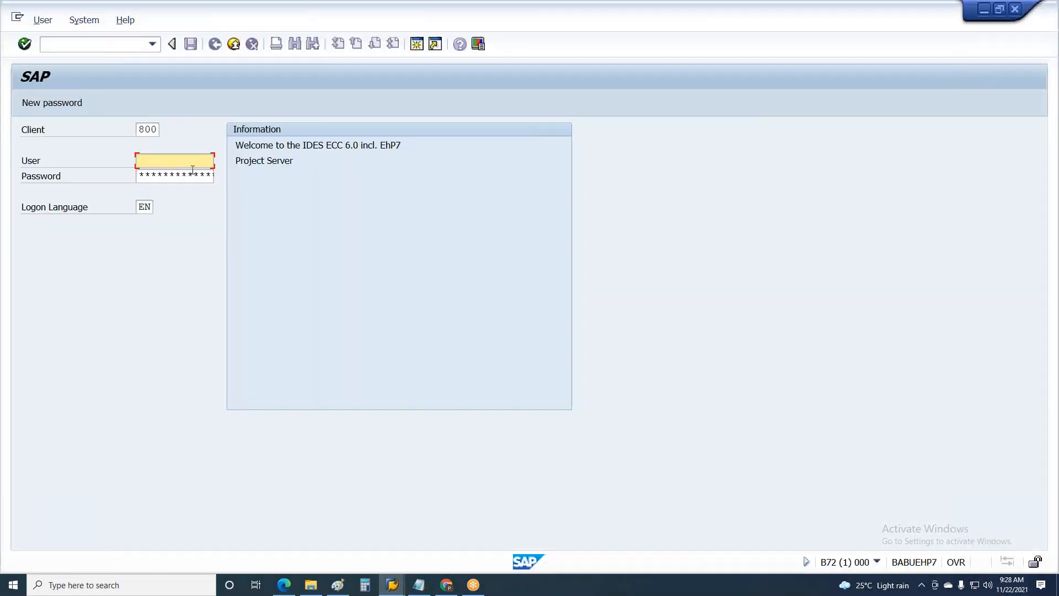
left_click(192, 167)
left_click(168, 174)
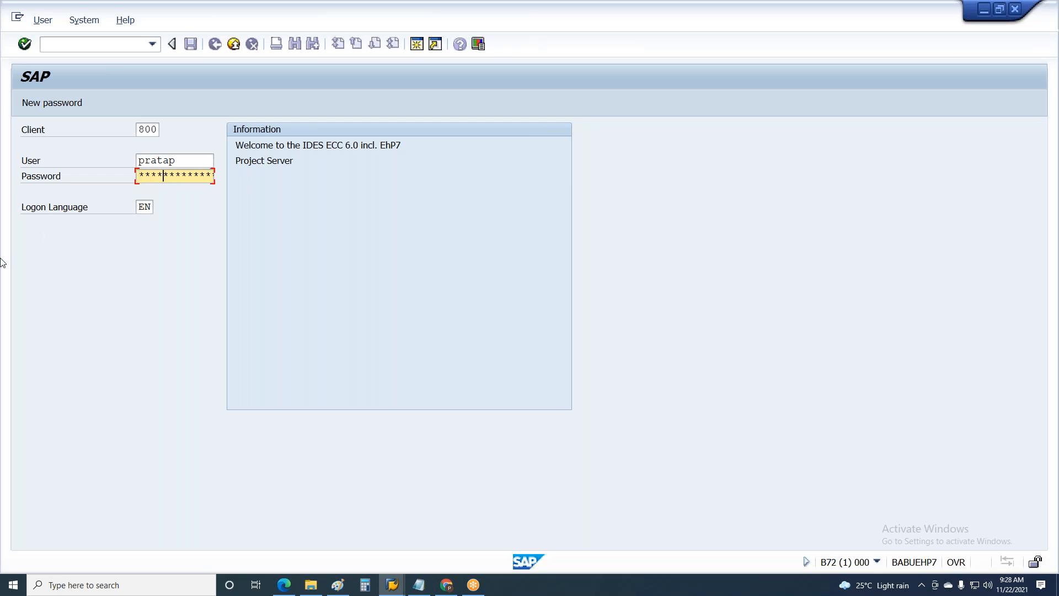
key("Return")
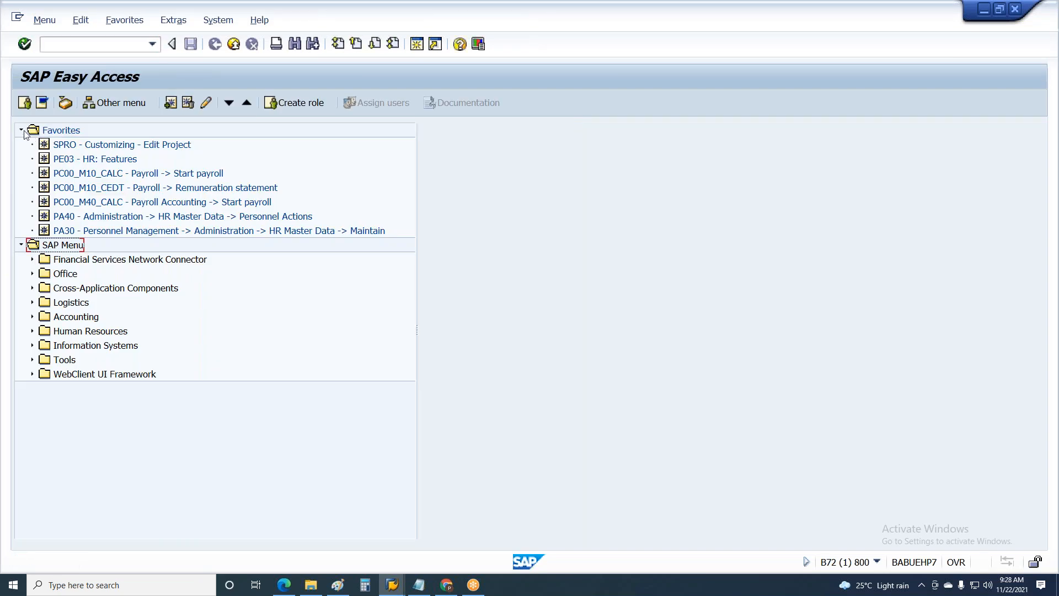
Collapse the Favorites folder and run transaction SPRO to display the SAP Customizing Implementation Guide
left_click(21, 130)
left_click(56, 44)
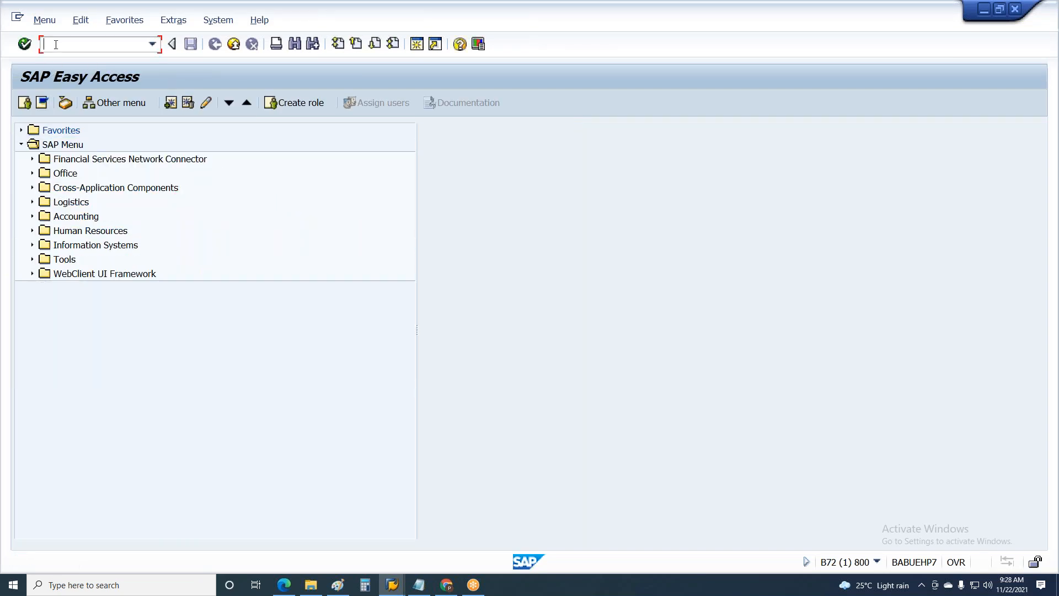
type("SPRO")
key("Return")
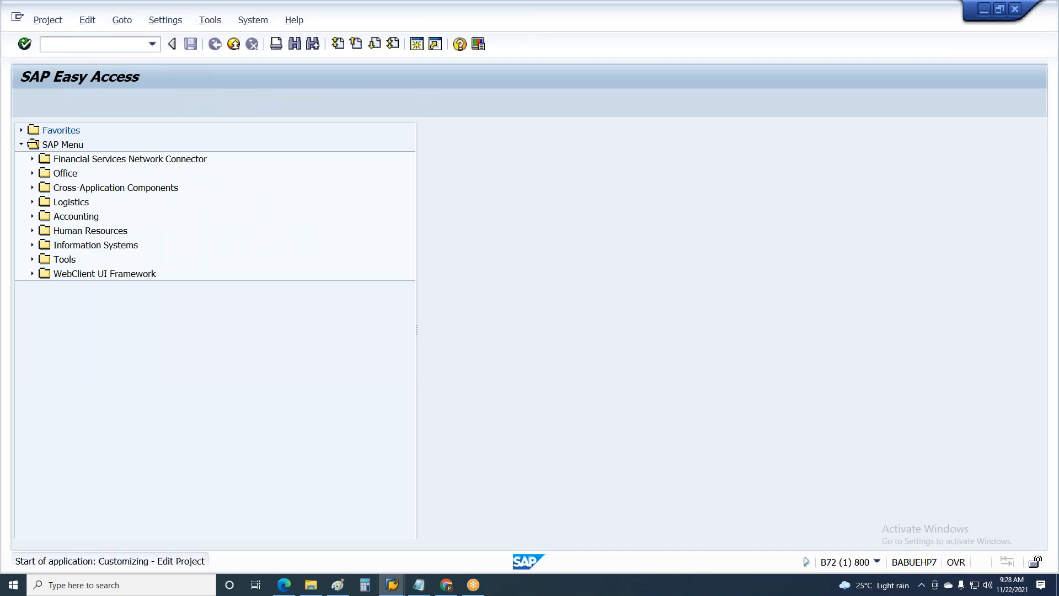
left_click(61, 105)
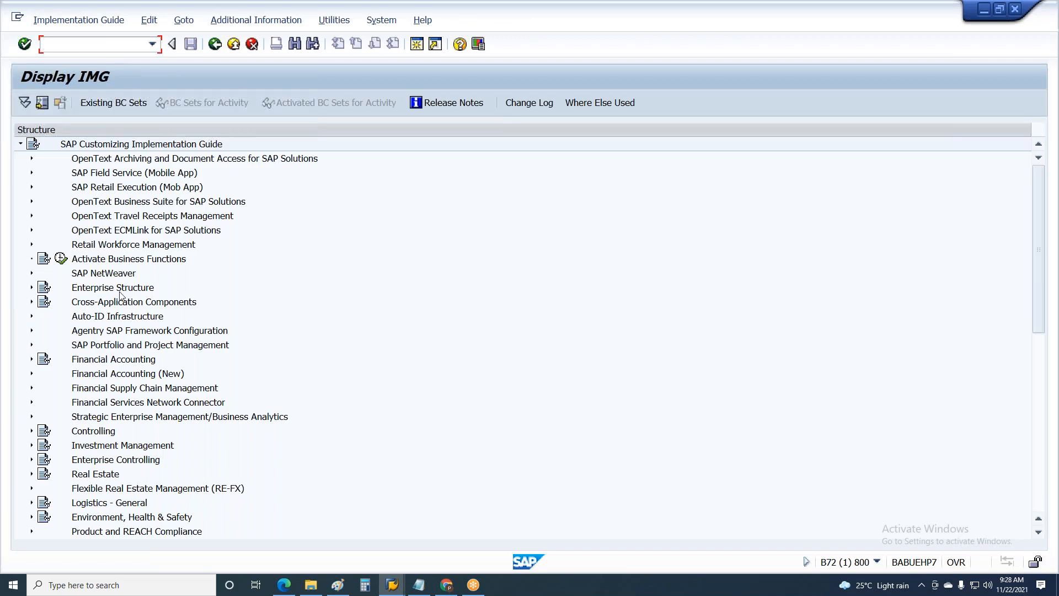
Expand Enterprise Structure and its Definition node in the implementation guide
left_click(128, 345)
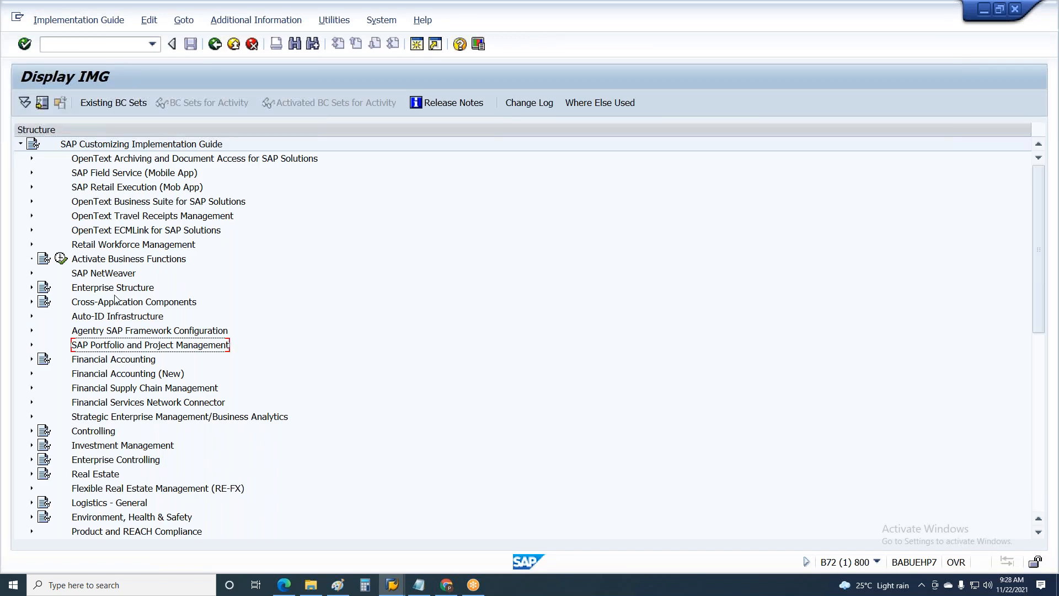
scroll(117, 302, "down", 1)
left_click(110, 276)
scroll(111, 276, "down", 5)
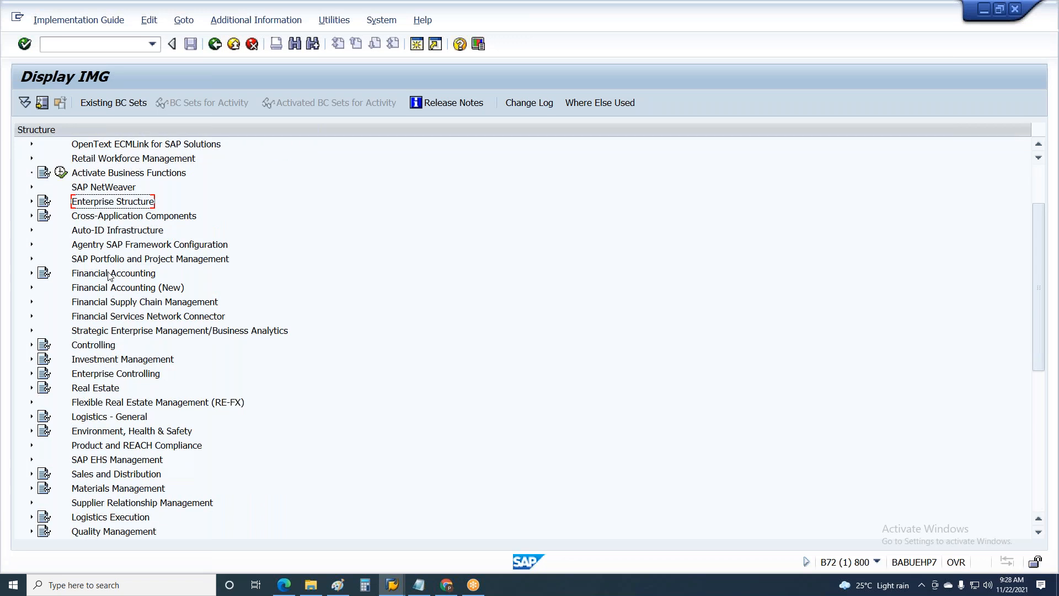
key("Right")
key("Down")
key("Down")
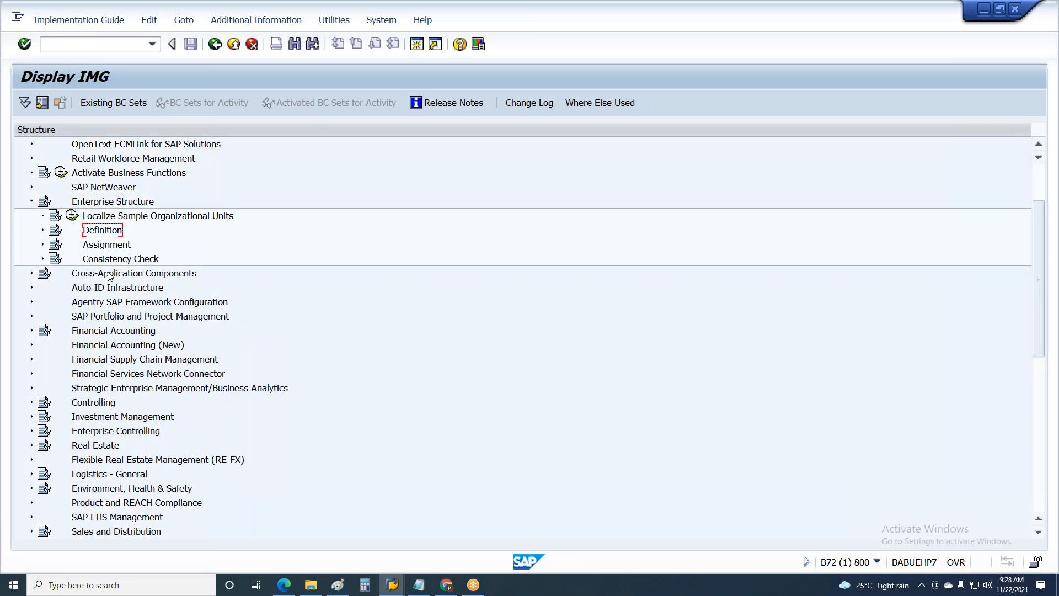
key("Right")
Expand Human Resources Management under the Enterprise Structure definition
key("Down")
key("Down")
key("Down")
key("Down")
key("Down")
key("Down")
key("Down")
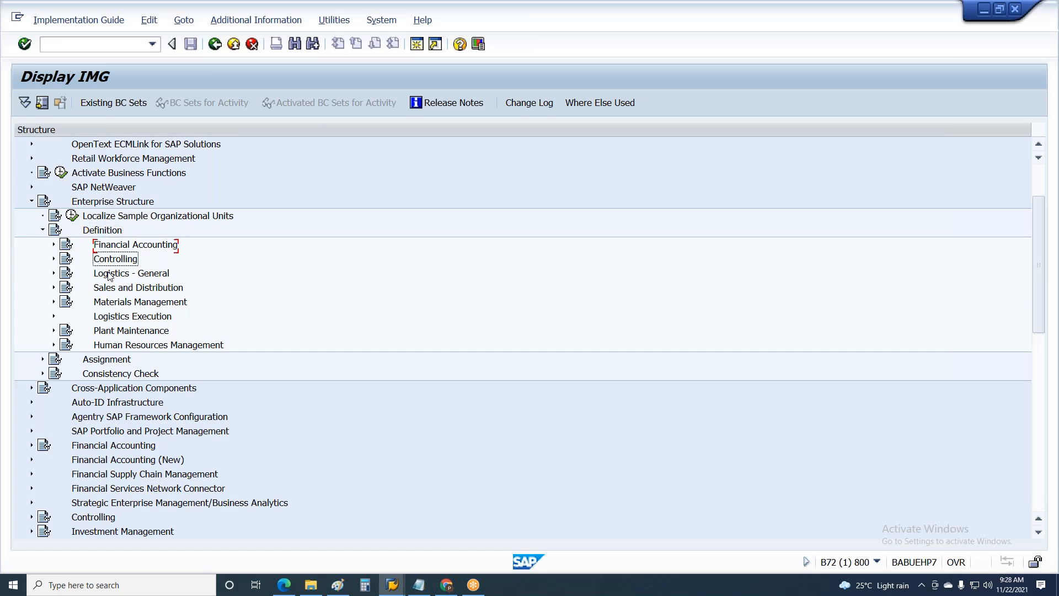
key("Down")
key("Right")
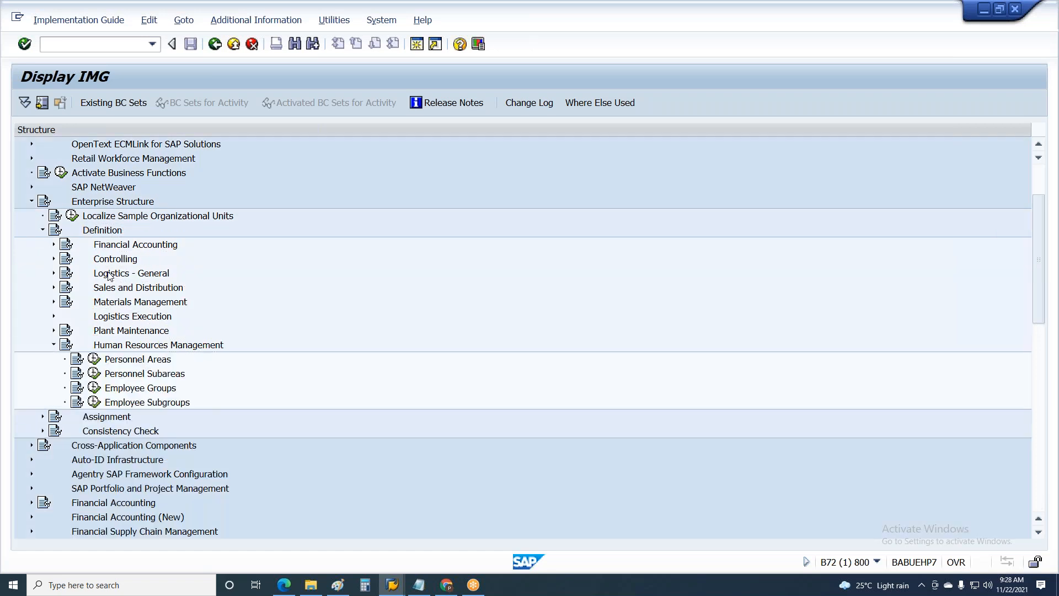
Execute the Personnel Areas customizing entry and choose the "Personnel areas" activity
key("Down")
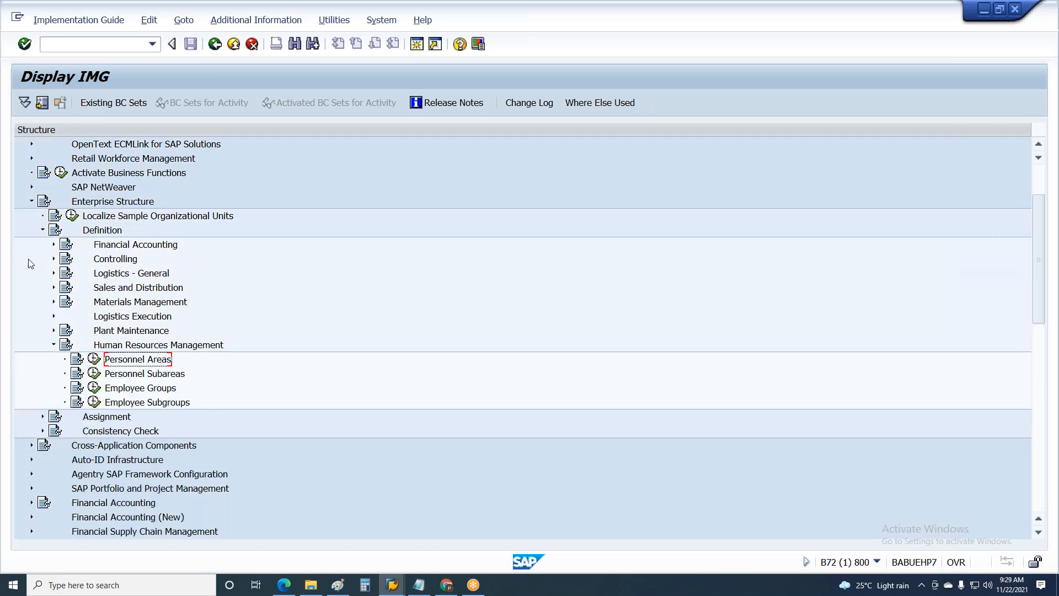
left_click(95, 358)
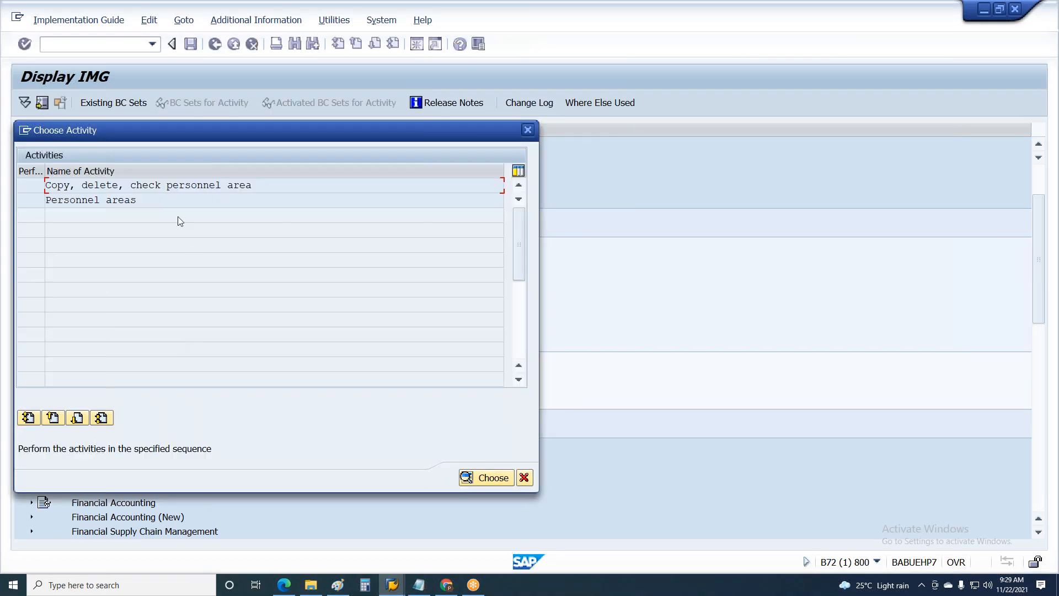
double_click(164, 199)
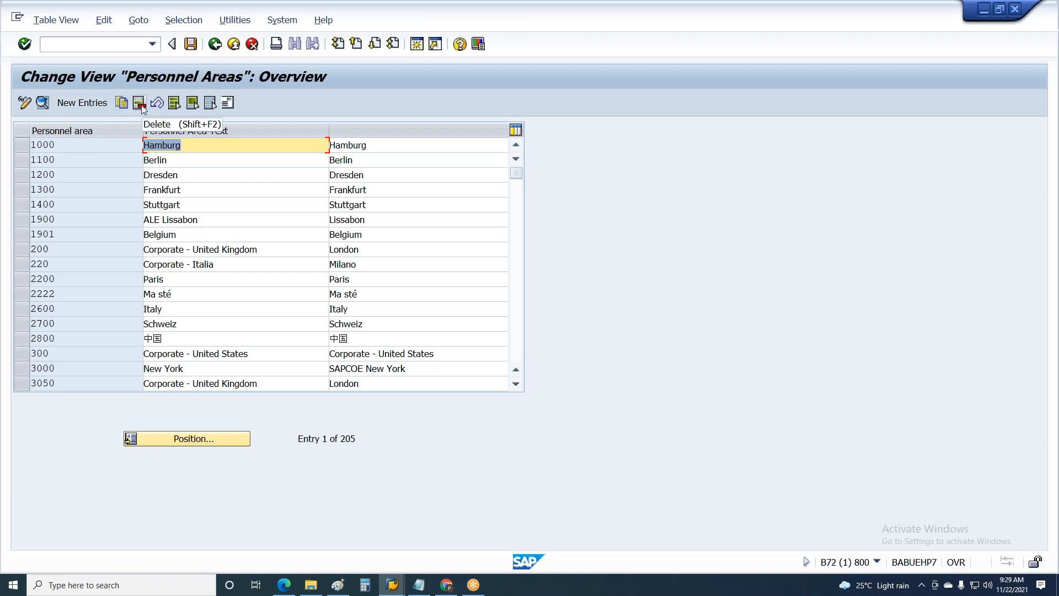
Switch the Personnel Areas view to display mode and bring up the client landscape drawing in Paint
left_click(25, 107)
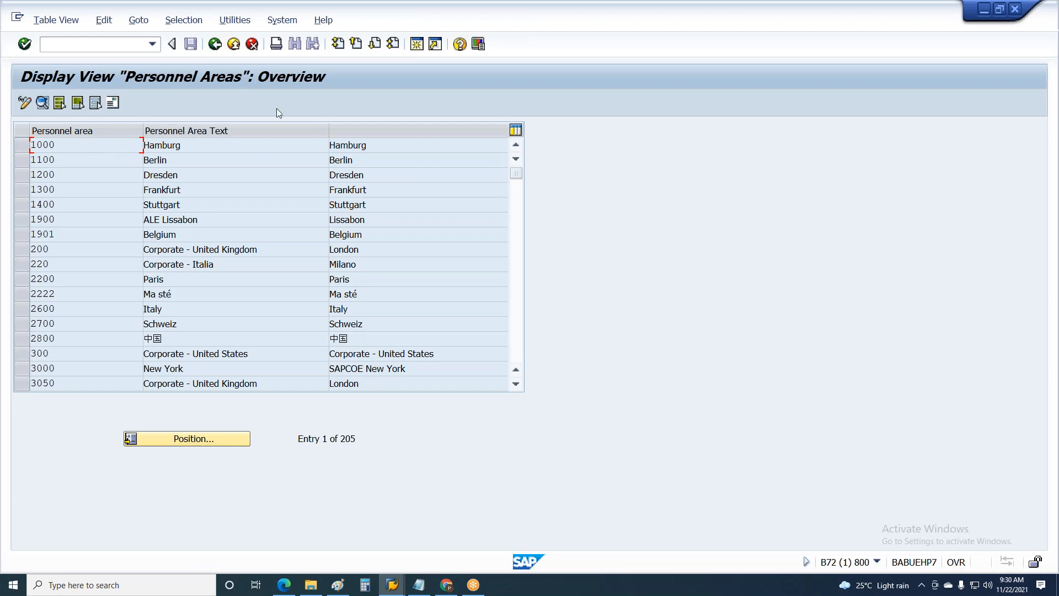
left_click(337, 584)
left_click(155, 228)
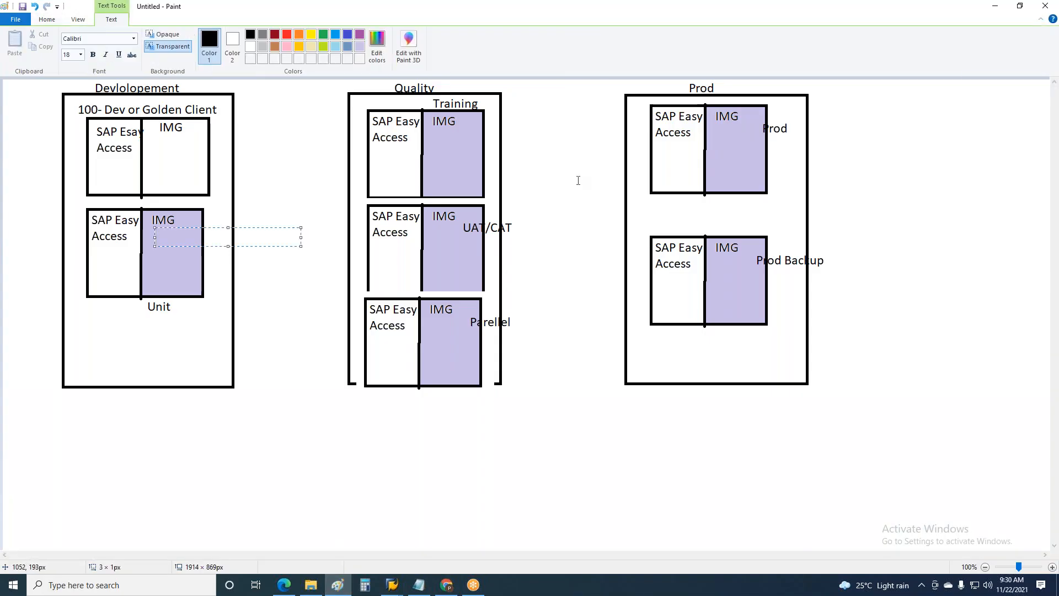
left_click(456, 149)
left_click(740, 134)
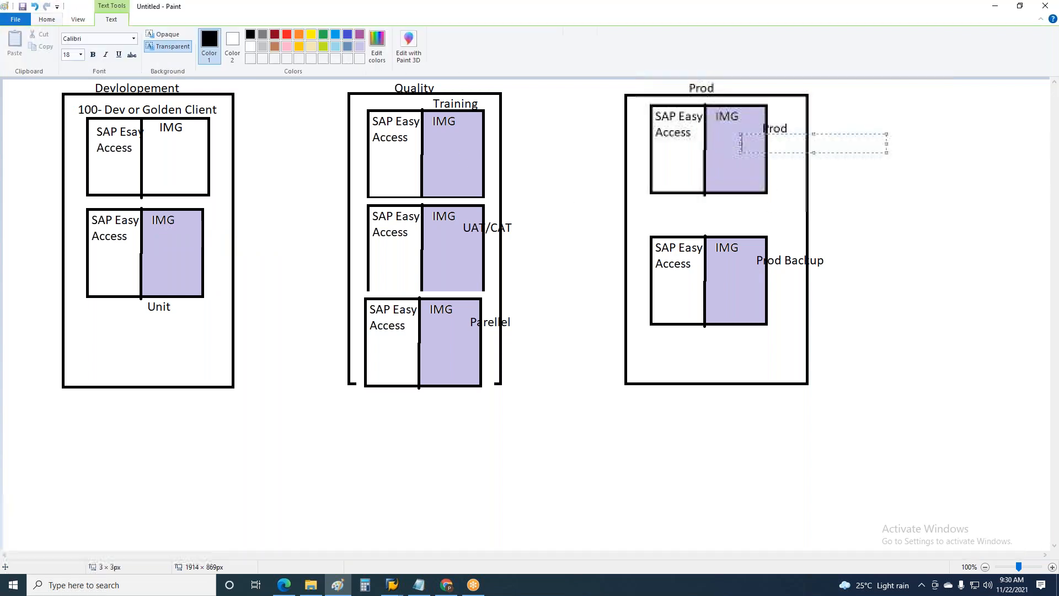
left_click(156, 152)
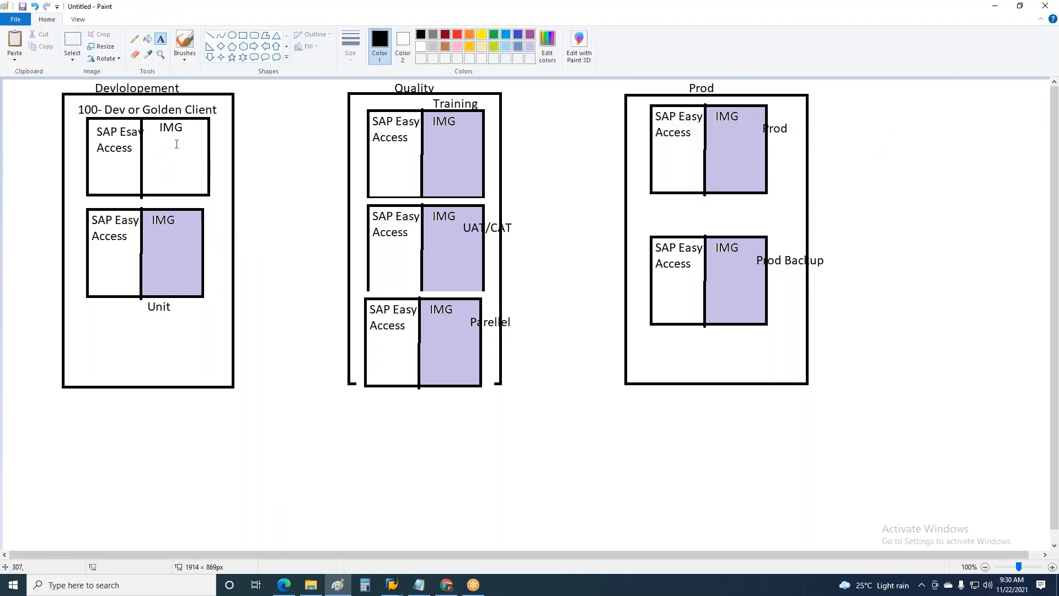
Draw a black square about 84 × 86 px under IMG in the golden client and label it "t123" in blue
left_click(244, 35)
mouse_move(148, 137)
left_mouse_down()
mouse_move(168, 172)
mouse_move(194, 184)
left_mouse_up()
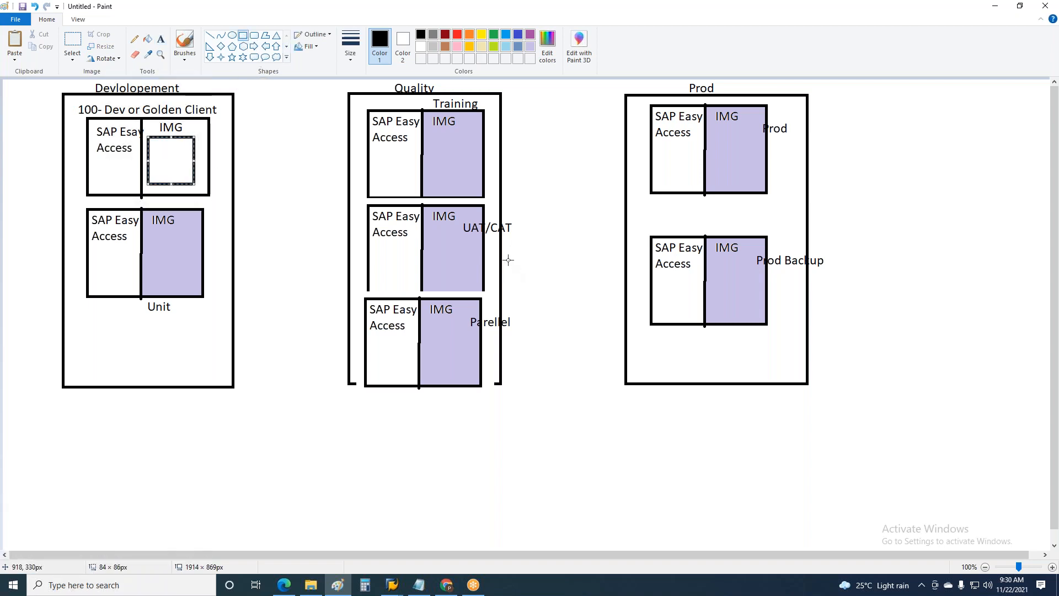
left_click(161, 41)
left_click(188, 121)
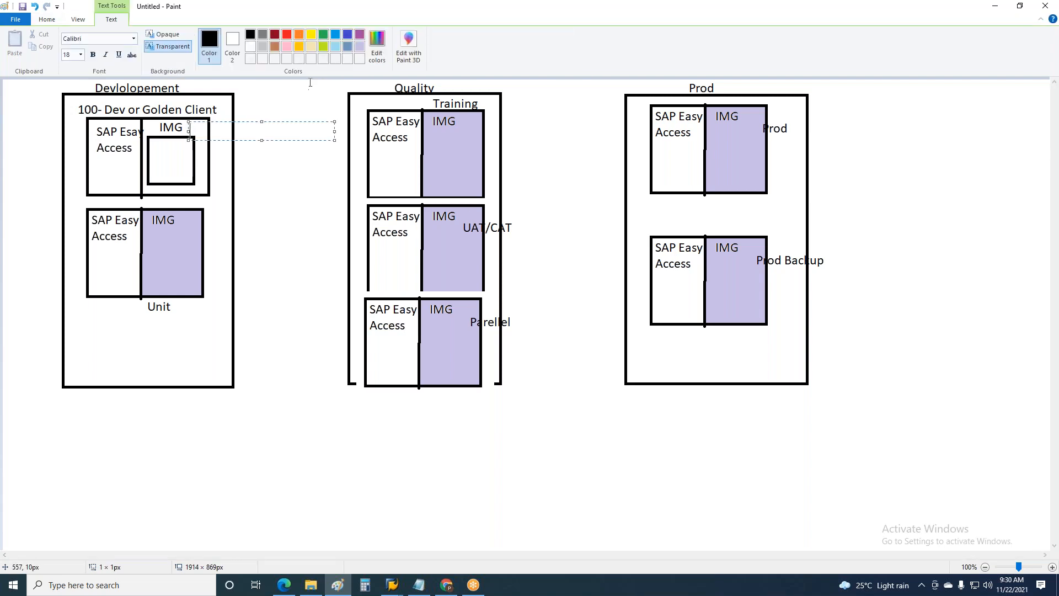
left_click(336, 34)
type("t123")
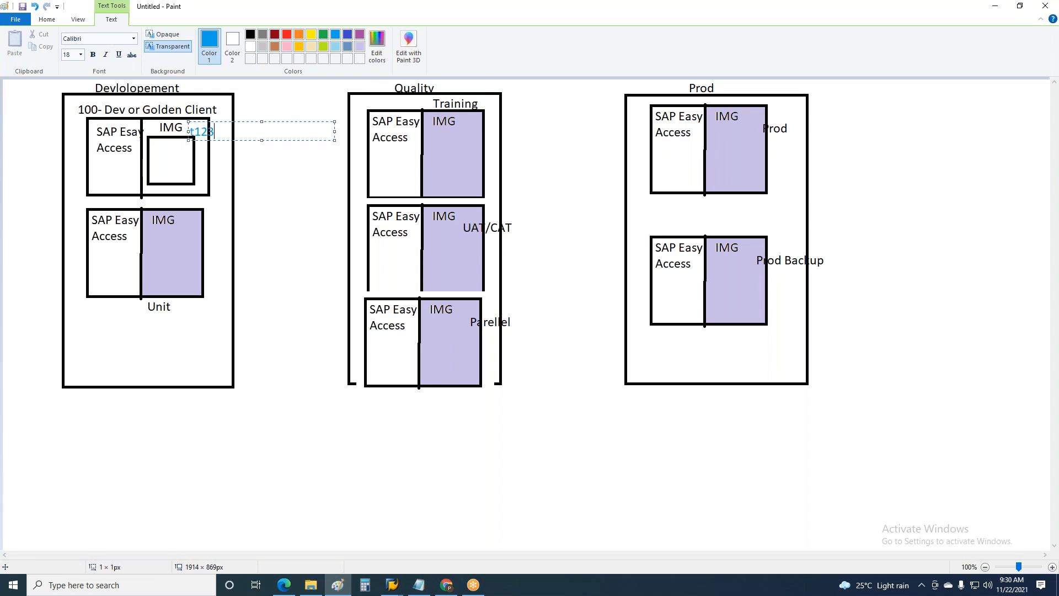
left_click(300, 179)
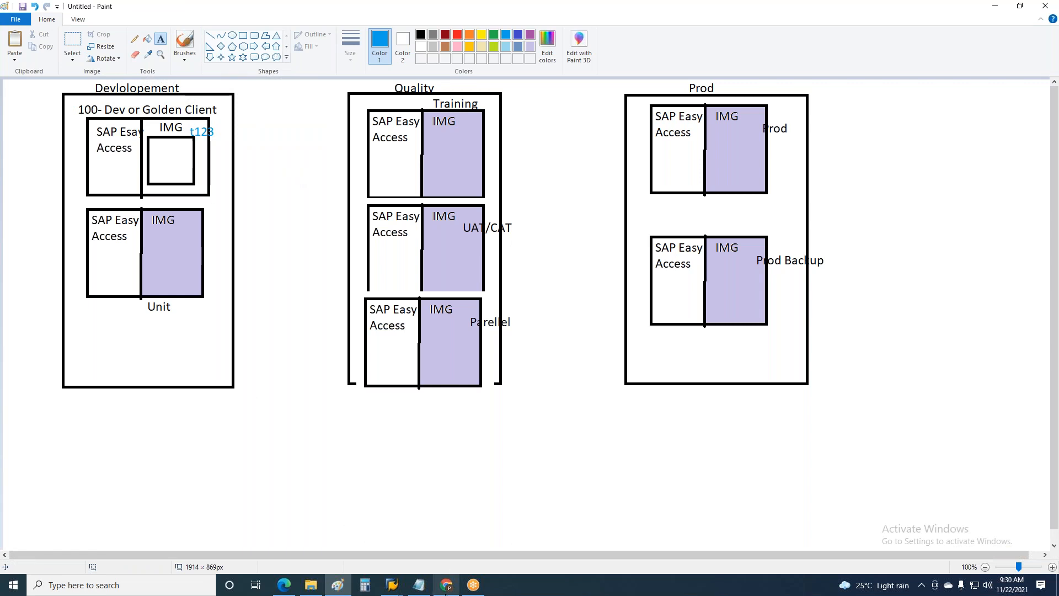
Switch to SAP, leave the Personnel Areas view and start new entries in the Employee Groups customizing activity
mouse_move(393, 584)
left_click(419, 538)
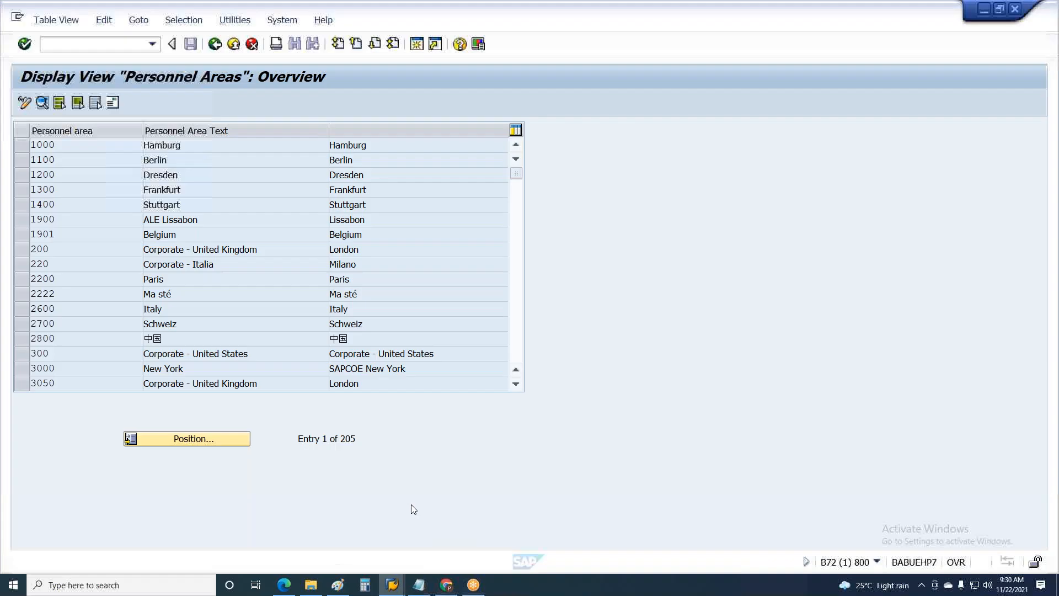
key("F3")
key("Escape")
left_click(94, 387)
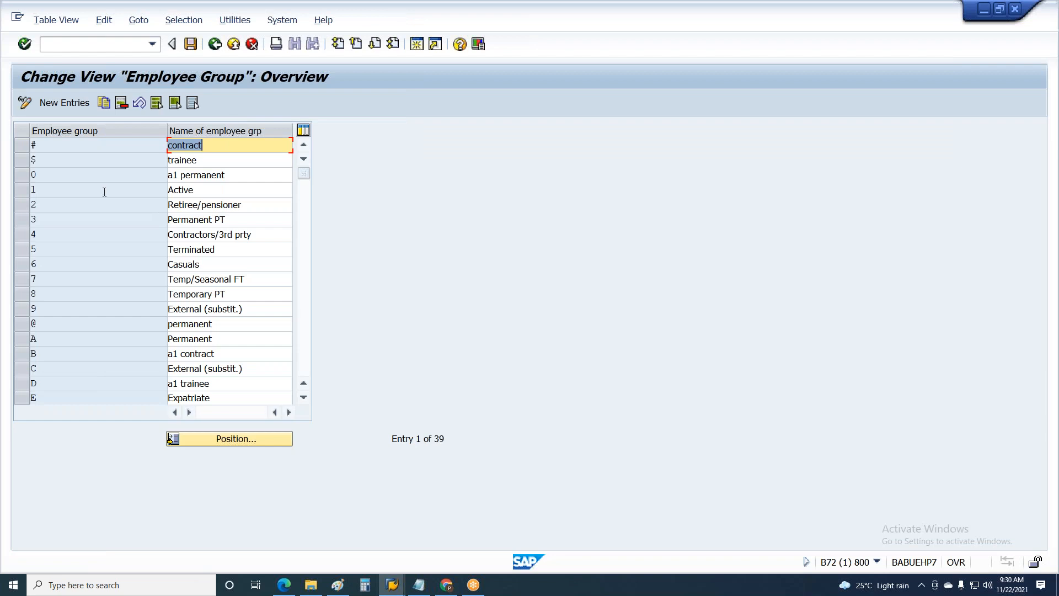
left_click(64, 103)
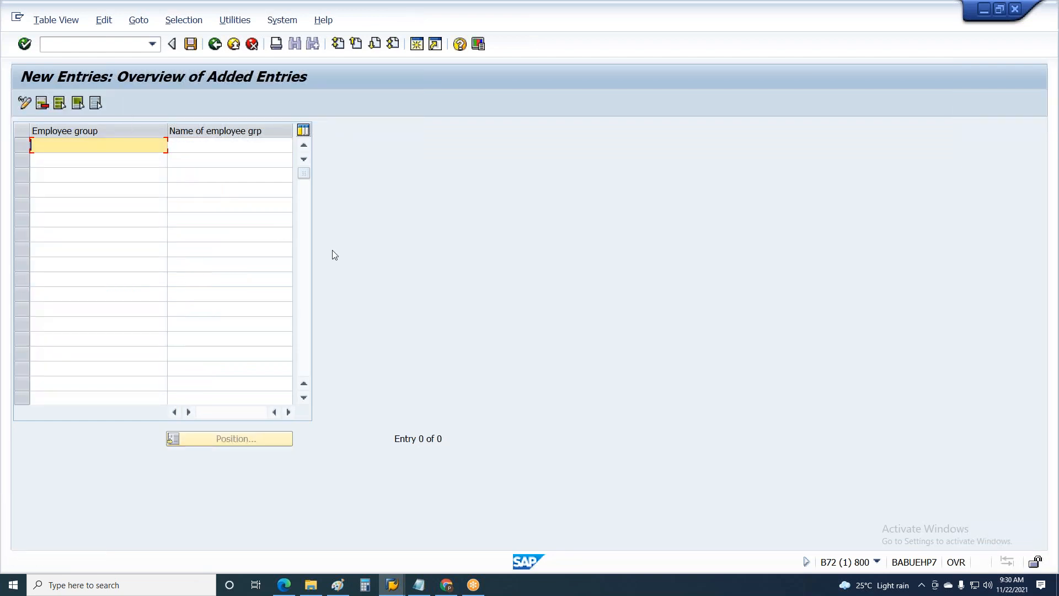
Try Z and 8 as the key of the new employee group
type("Z")
key("Return")
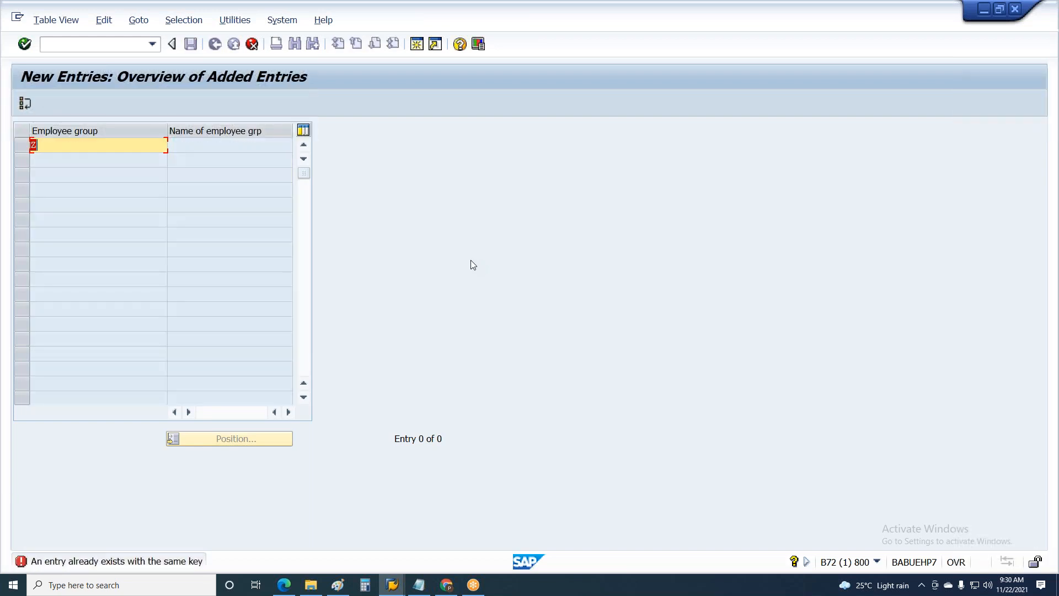
type("8")
key("Return")
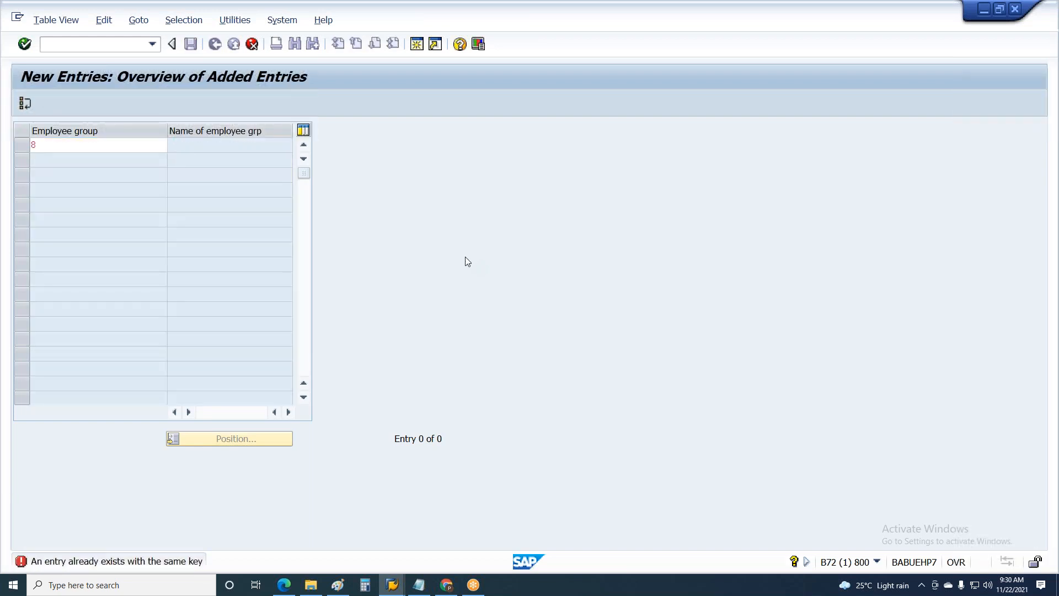
Enter employee group ">" with the name "Contract" and save the new entry
type(">")
key("Return")
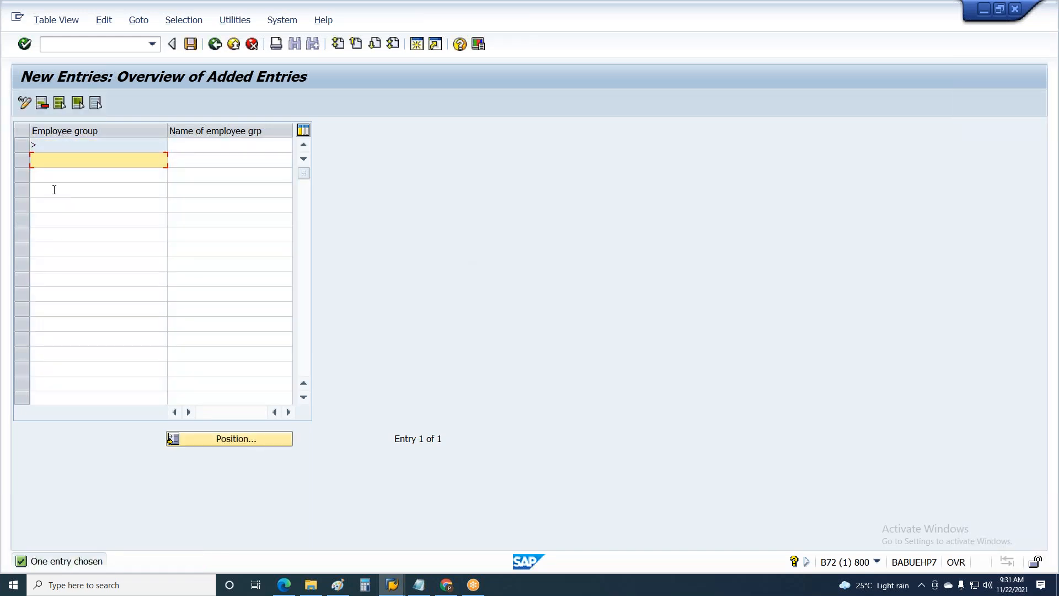
left_click(36, 144)
left_click(218, 143)
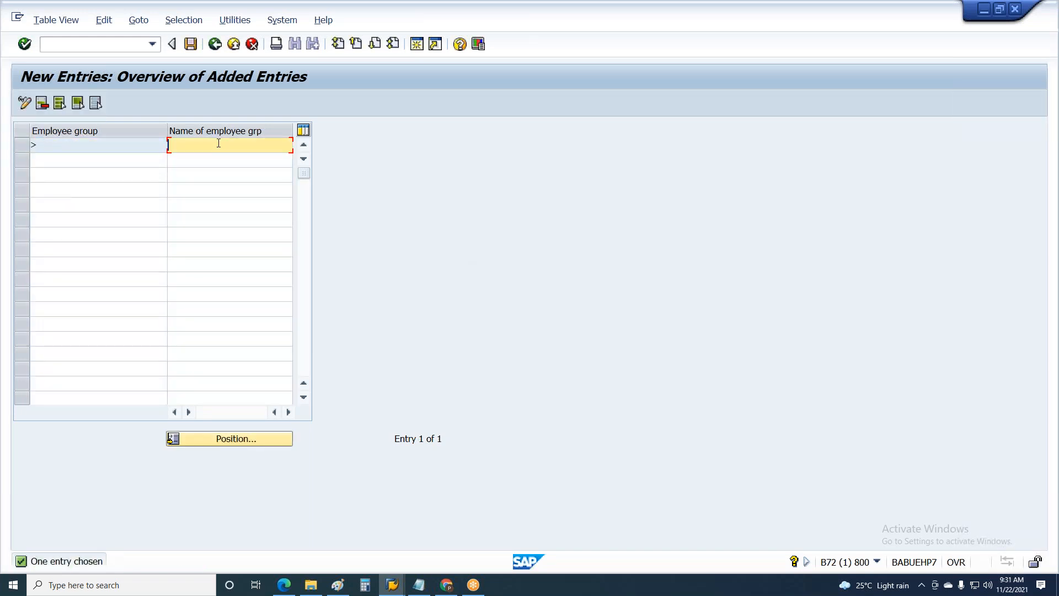
type("Contract")
left_click(191, 45)
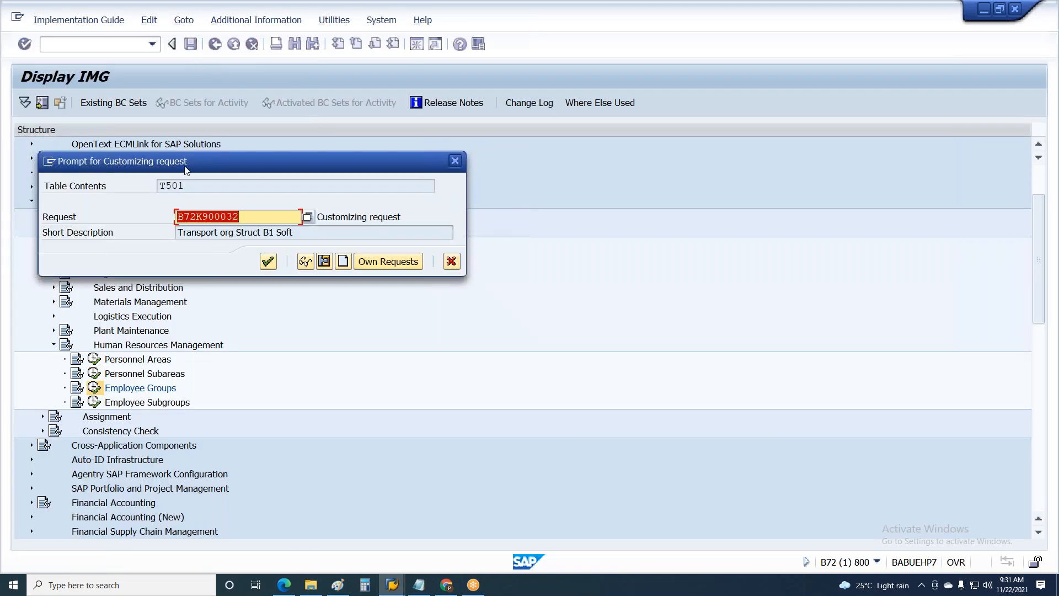
In Paint, start a blue note "Every configueration" below the Development box and enlarge its text box to about 1180 × 58 px
key("alt+Tab")
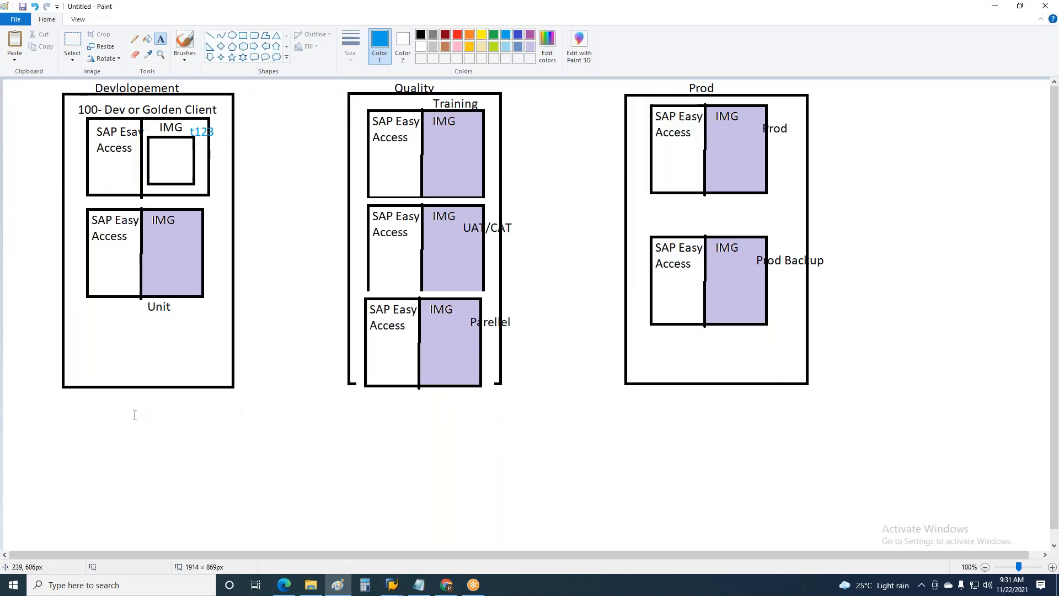
left_click(136, 409)
type("Every ")
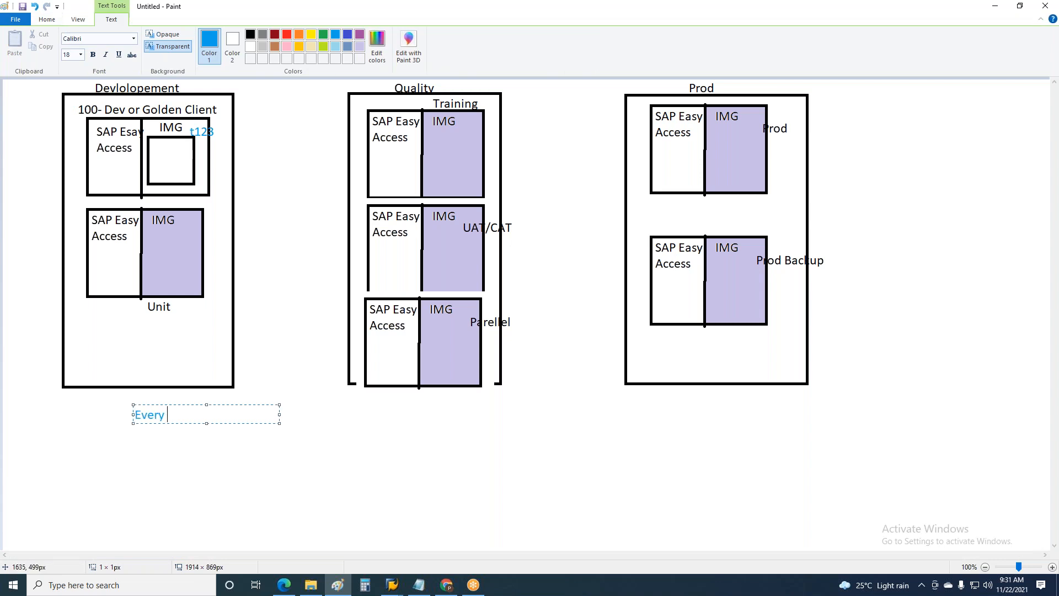
type("configueration")
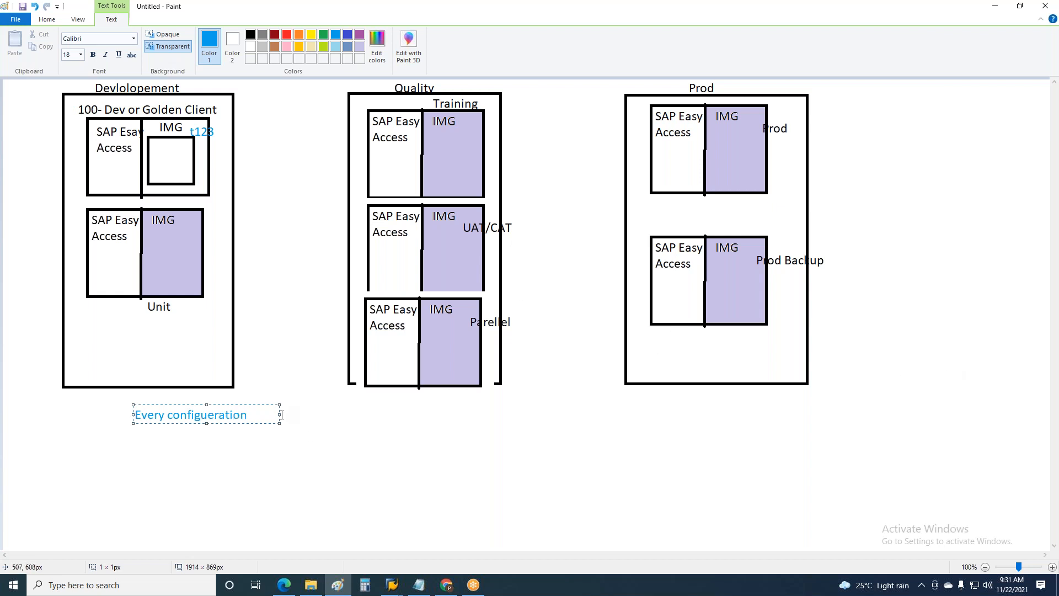
left_click_drag(281, 414, 779, 412)
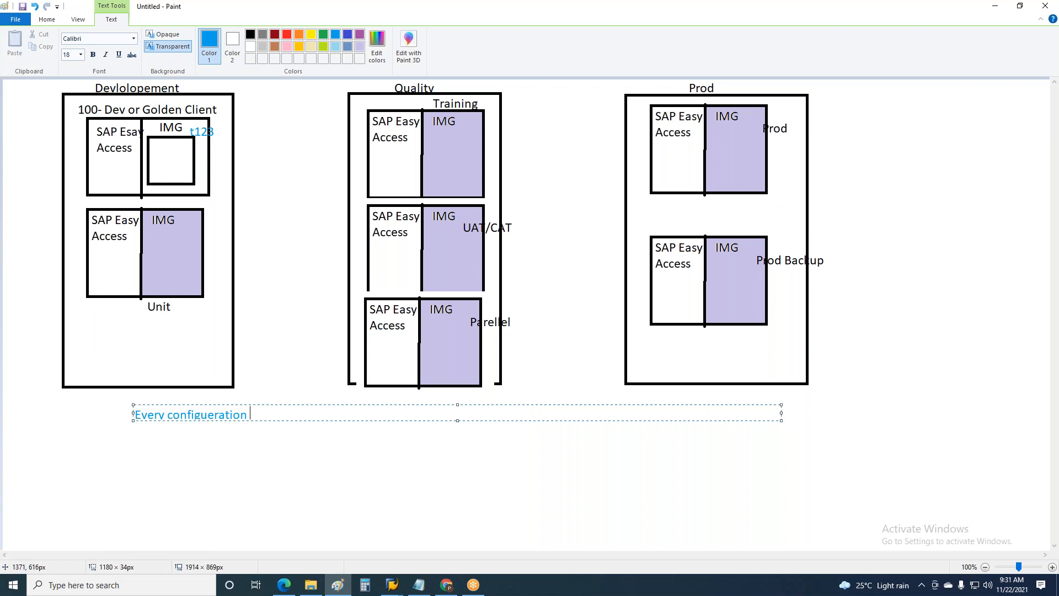
left_click_drag(457, 421, 466, 433)
Continue the note with "in Dev Client is stored in Transport request"
type("in Dev Client")
type("is s")
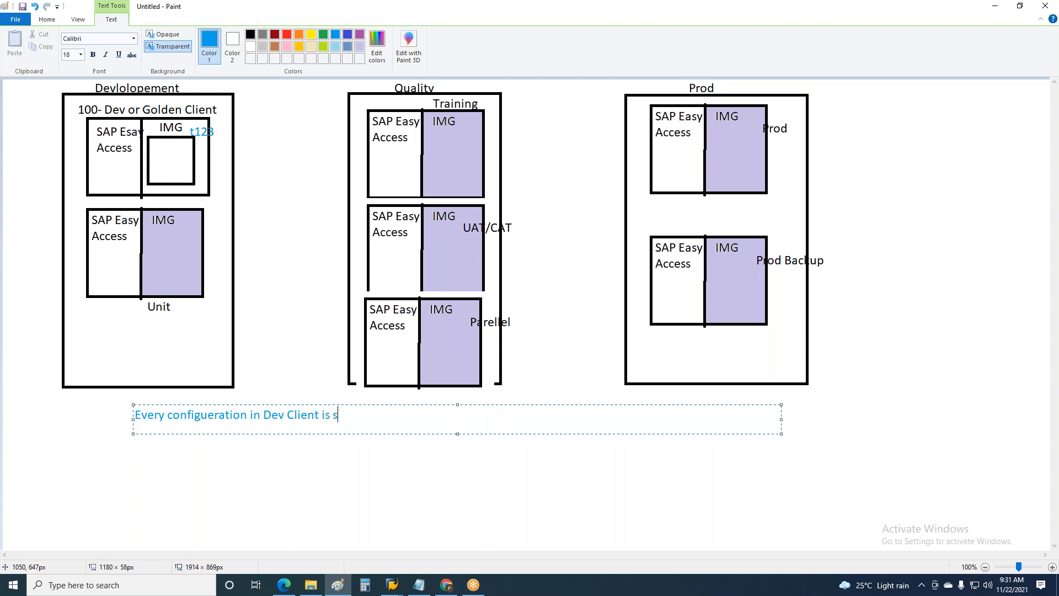
type("tored in Transport request ")
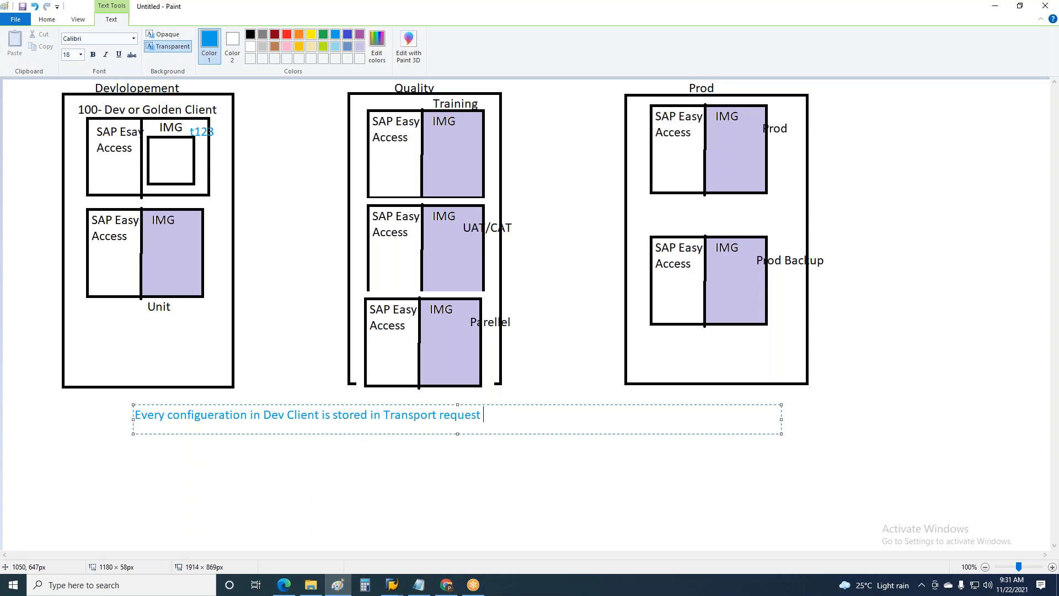
type("which is used to Transporty")
Extend the note's sentence with "which is used to Transport configueartion from one"
key("BackSpace")
type("config")
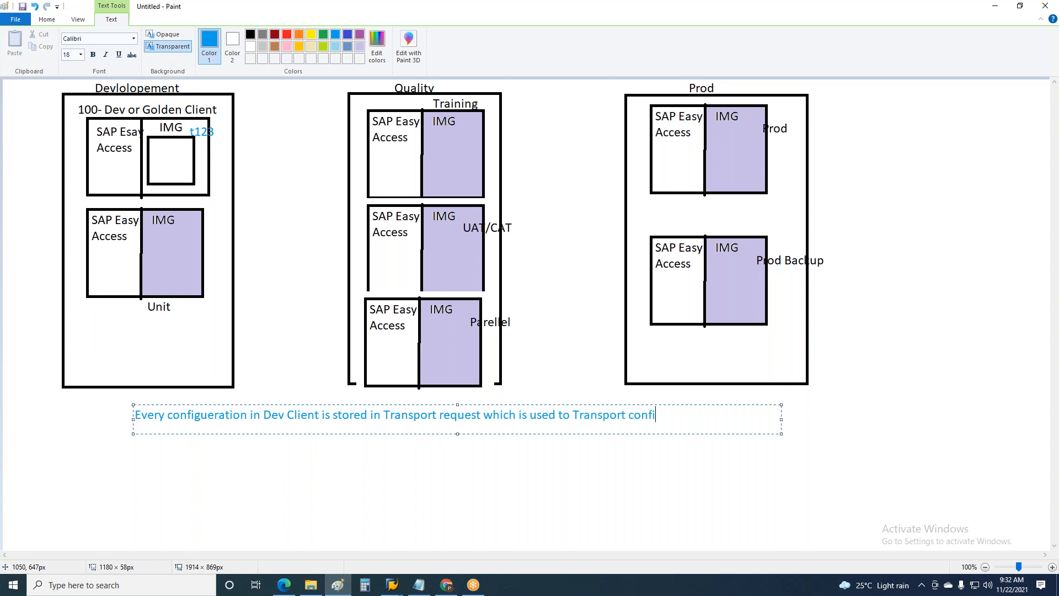
type("ueartion from one")
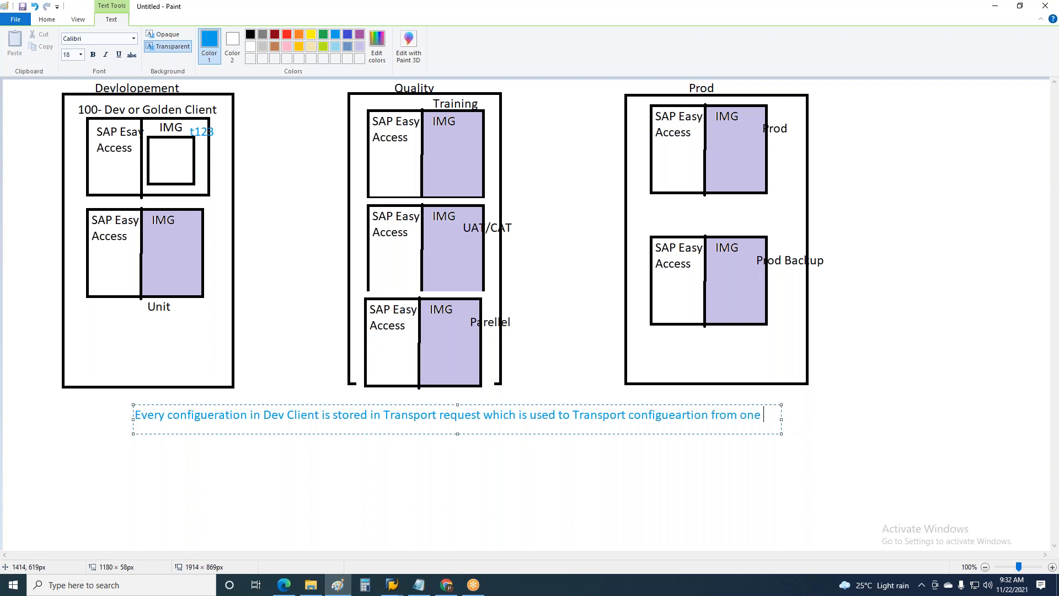
Widen the note's text box to about 1664 px and add "client to another" to the sentence
left_click_drag(782, 418, 1048, 414)
type("client to anotherm")
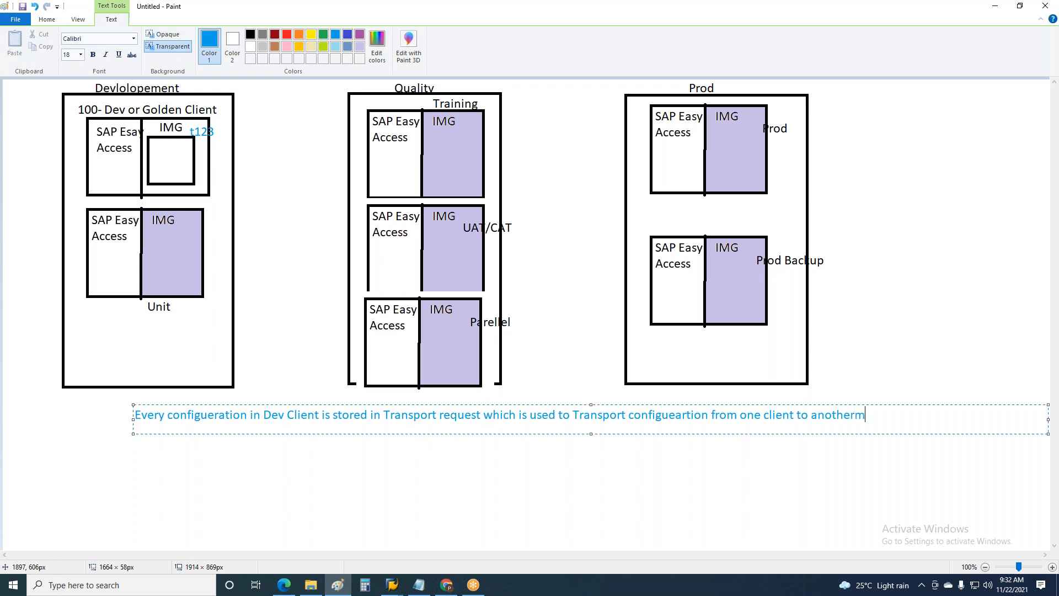
type(",")
Remove the stray character after "another" and finish the note's first line with ", One server to another"
key("BackSpace")
key("BackSpace")
type(", One server to anoteh")
key("BackSpace")
key("BackSpace")
type("her")
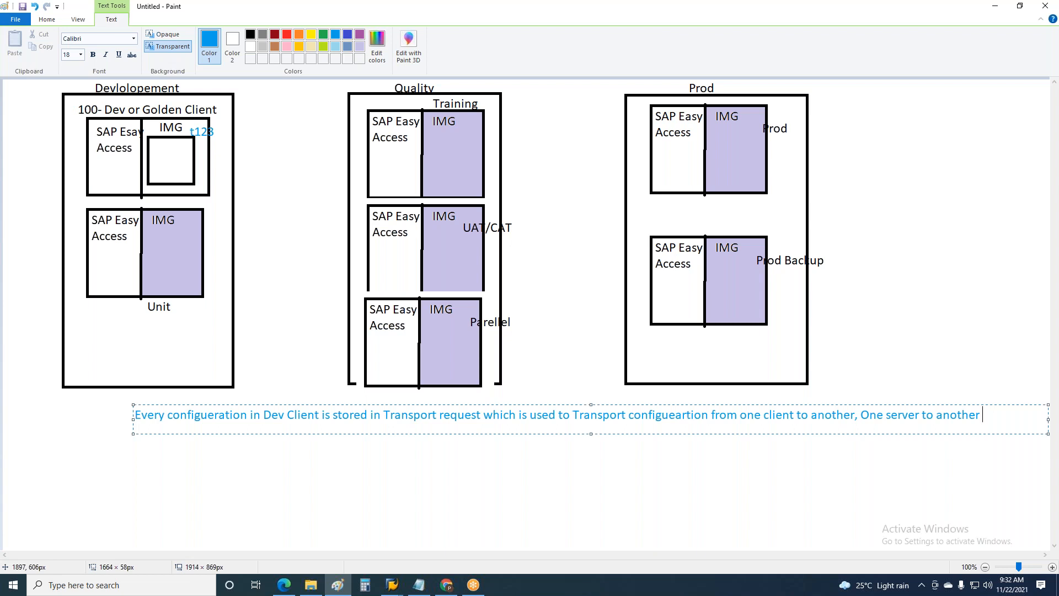
Begin a second line in the note reading "TR number is Autogenerated as soon"
key("Return")
type("TR number is")
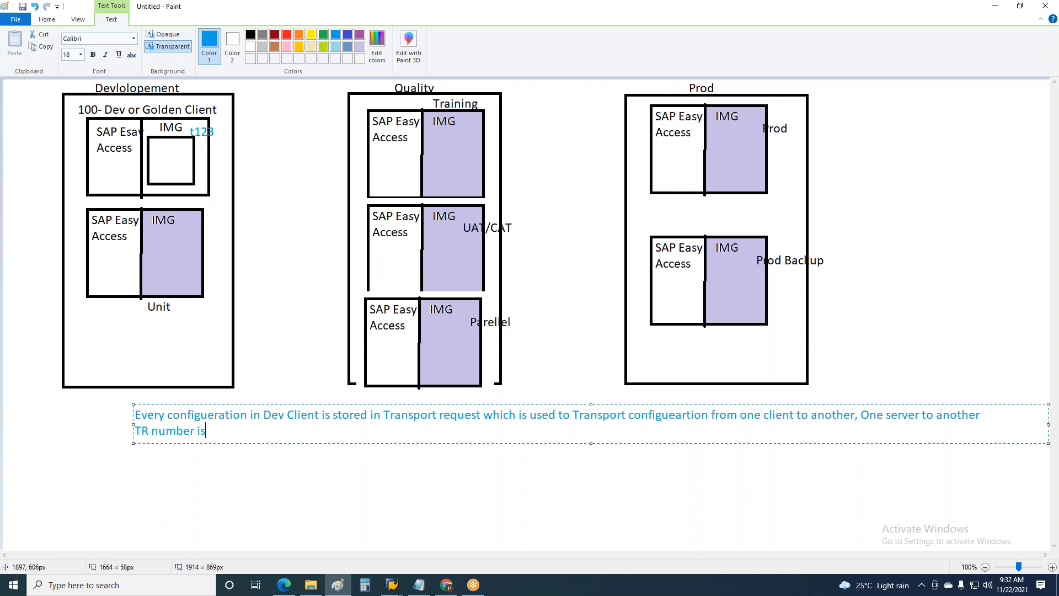
type(" Autogeneraed")
key("BackSpace")
key("BackSpace")
type("ted as")
type("soon")
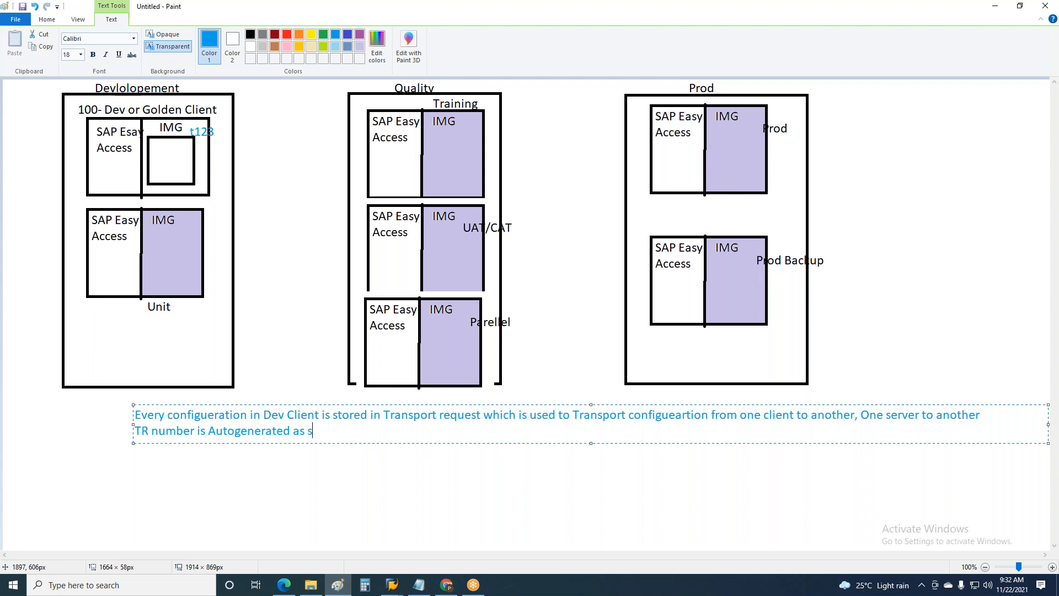
Continue the note's second line with "as text is maintained by Us"
key("BackSpace")
type("n as text is maintained ")
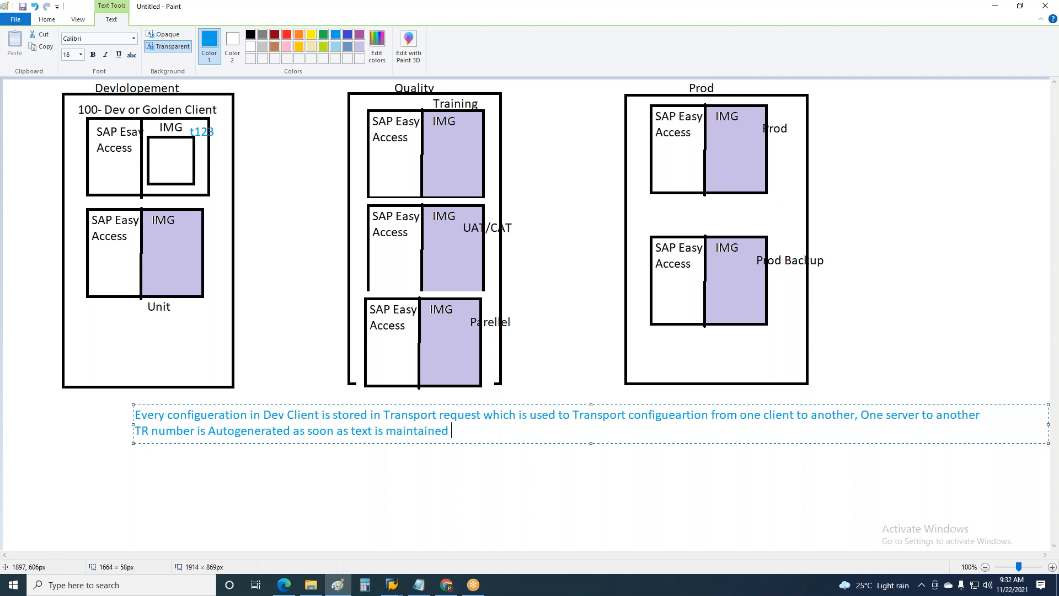
type("by Us")
Complete the note's second line with "10 Digit Char code"
type("10 Digit Cha")
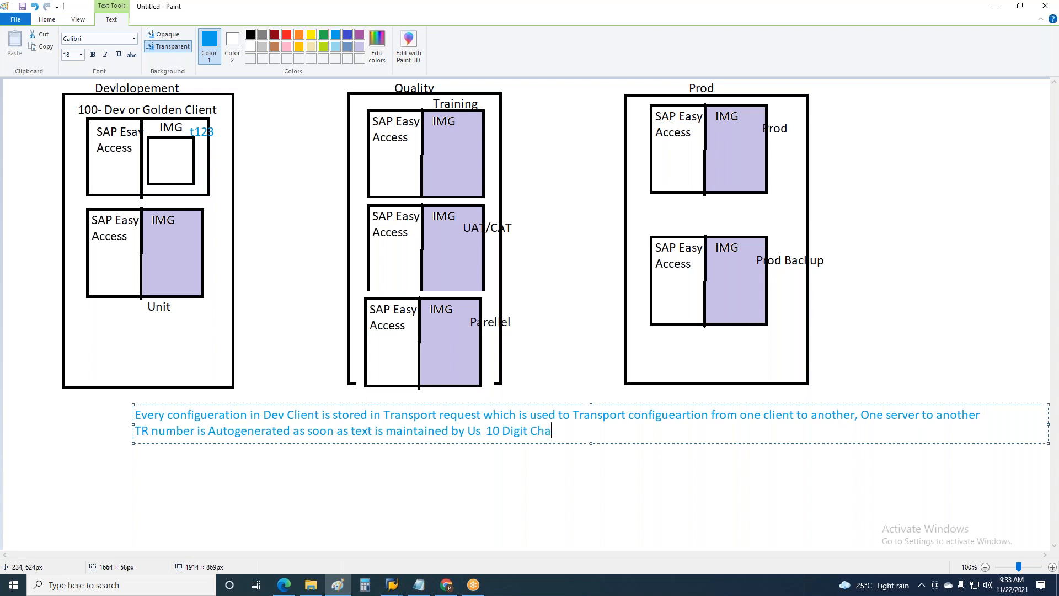
type("r cord")
key("BackSpace")
key("BackSpace")
type("de")
Switch to SAP, cancel the customizing request prompt and run transaction se09 in a new session
key("alt+Tab")
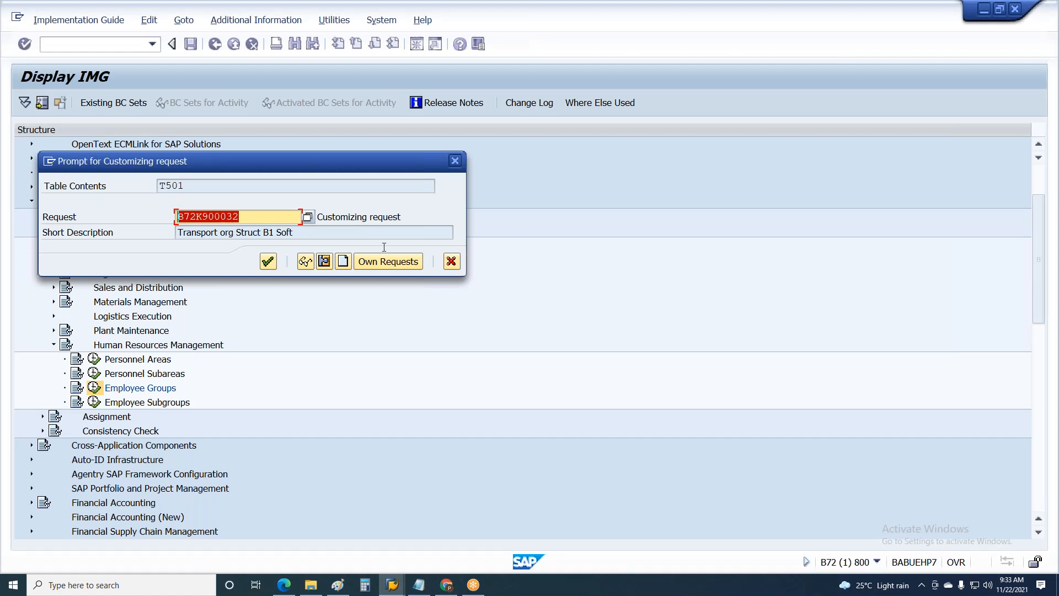
left_click(451, 260)
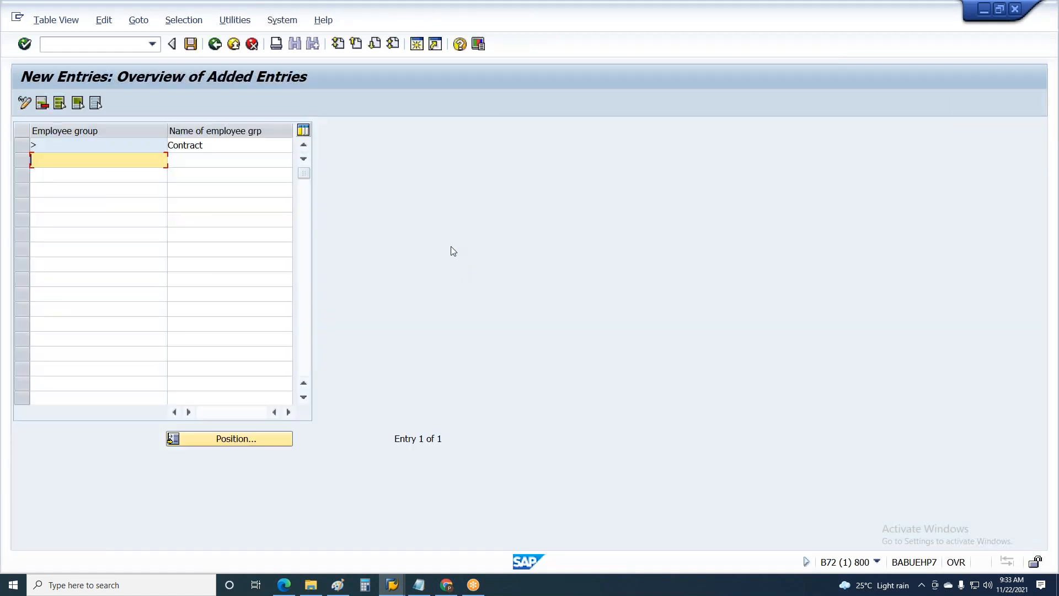
left_click(421, 48)
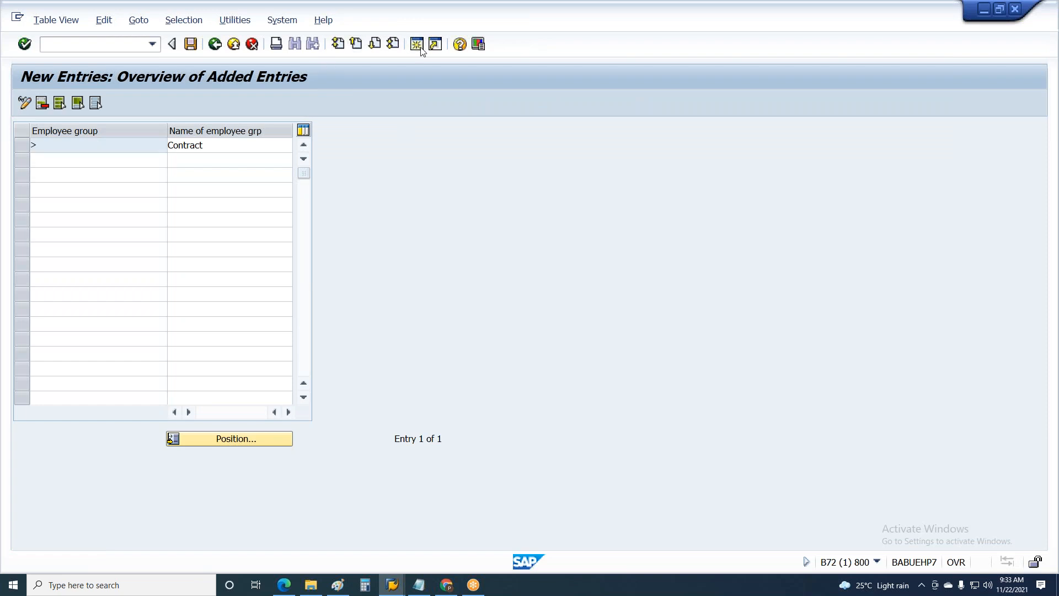
type("se09")
key("Return")
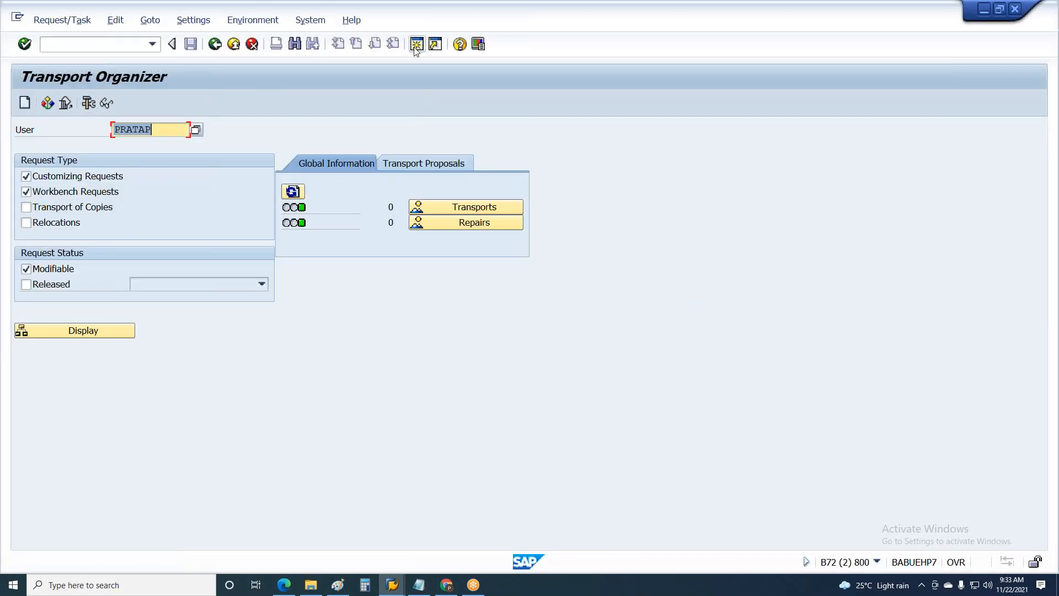
Display the user's requests, expand both customizing requests, and release task B72K900033 and its request B72K900032
left_click(83, 330)
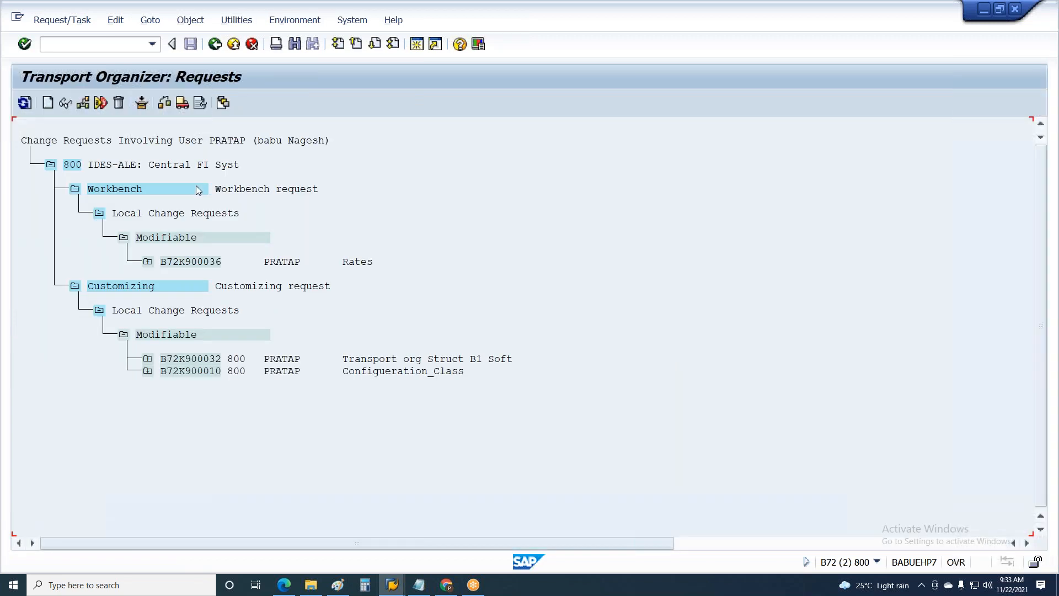
left_click(147, 370)
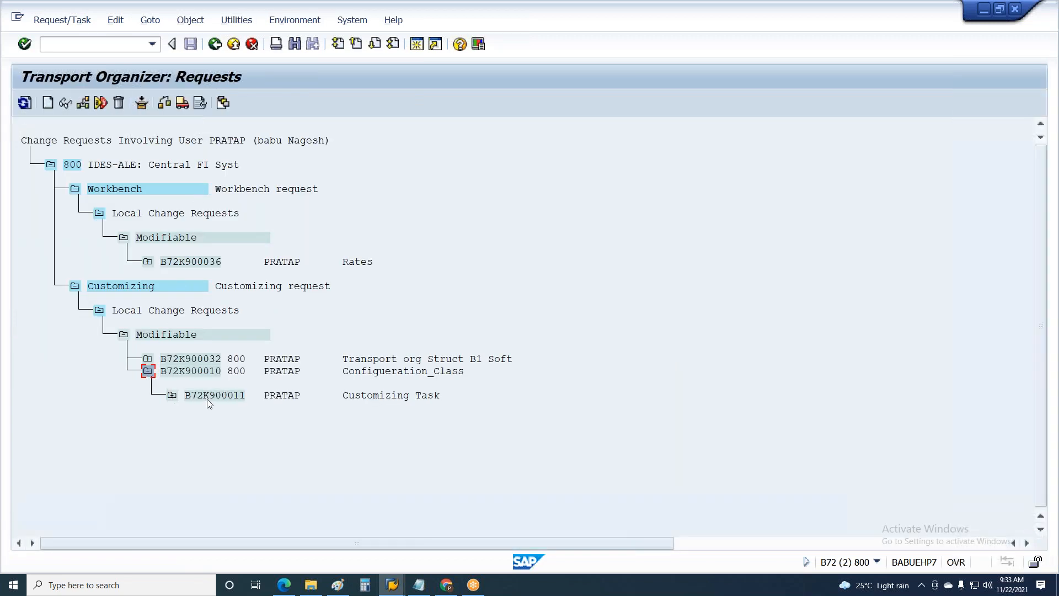
left_click(148, 358)
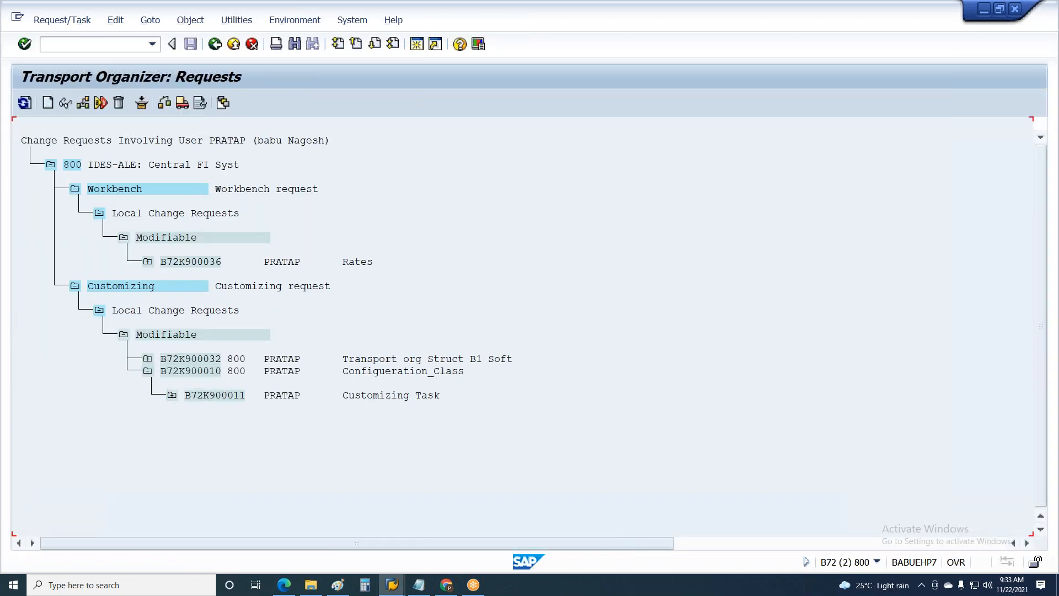
left_click(182, 103)
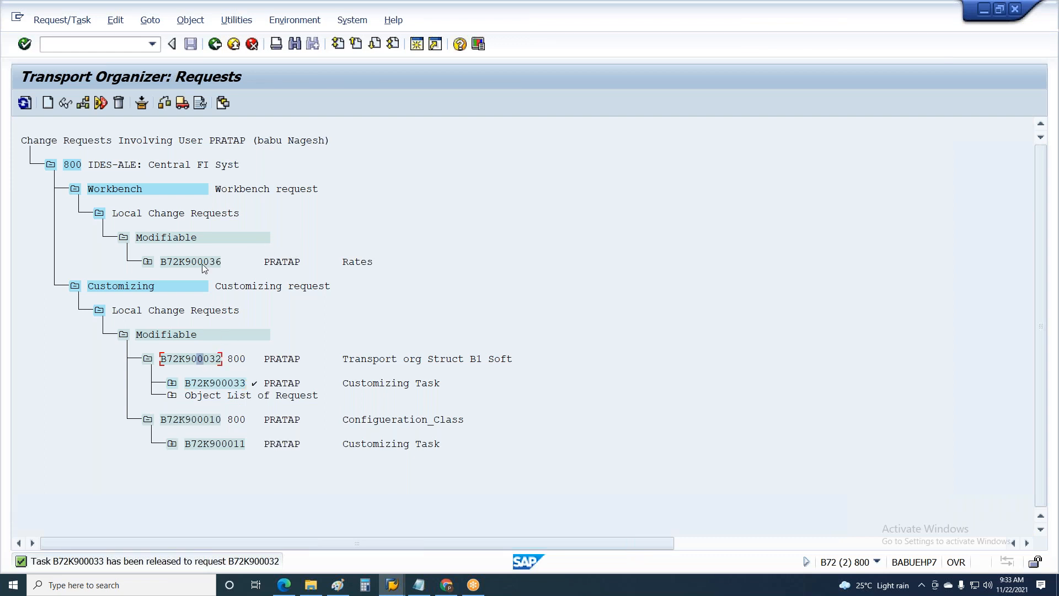
left_click(182, 104)
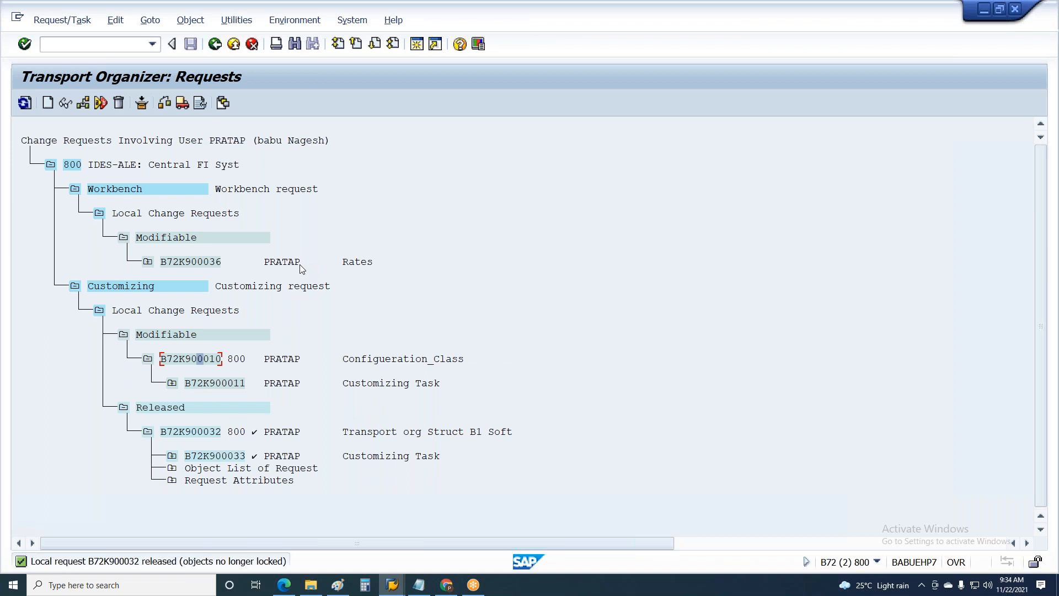
Release customizing task B72K900011 and its request B72K900010, and leave the Transport Organizer
left_click(182, 102)
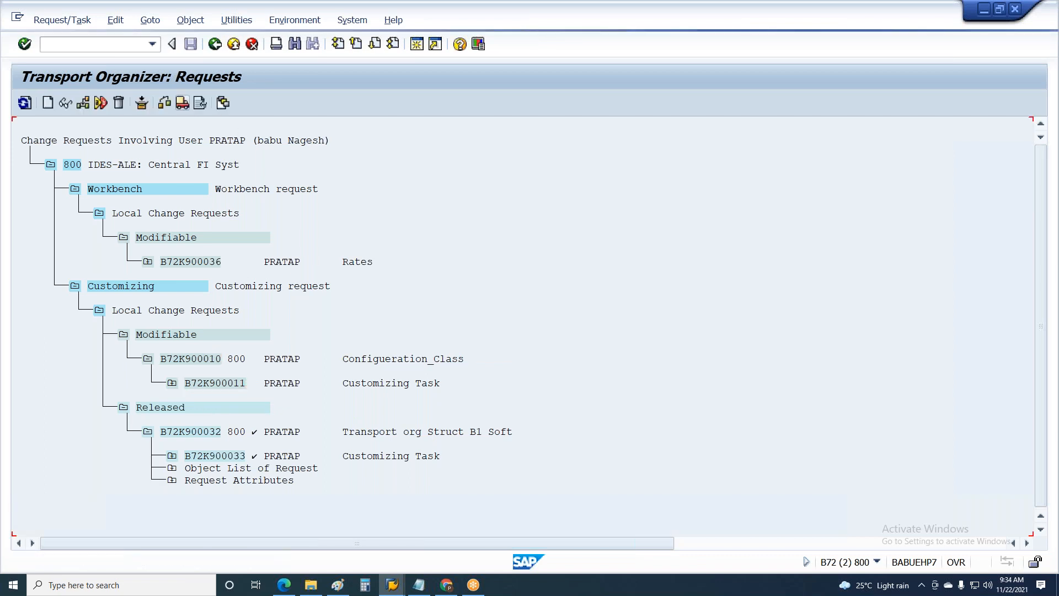
left_click(182, 103)
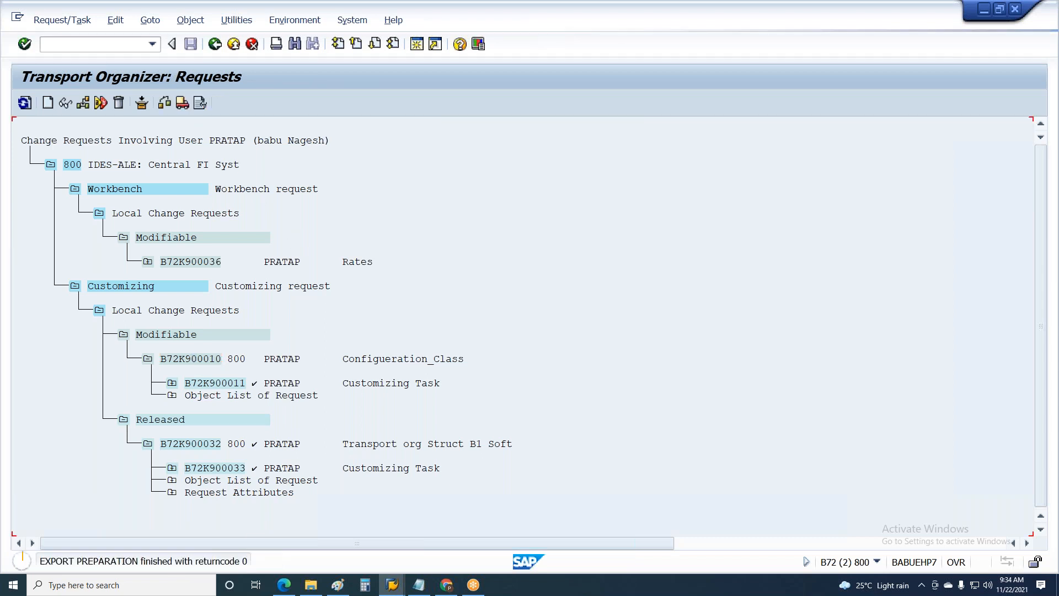
key("F3")
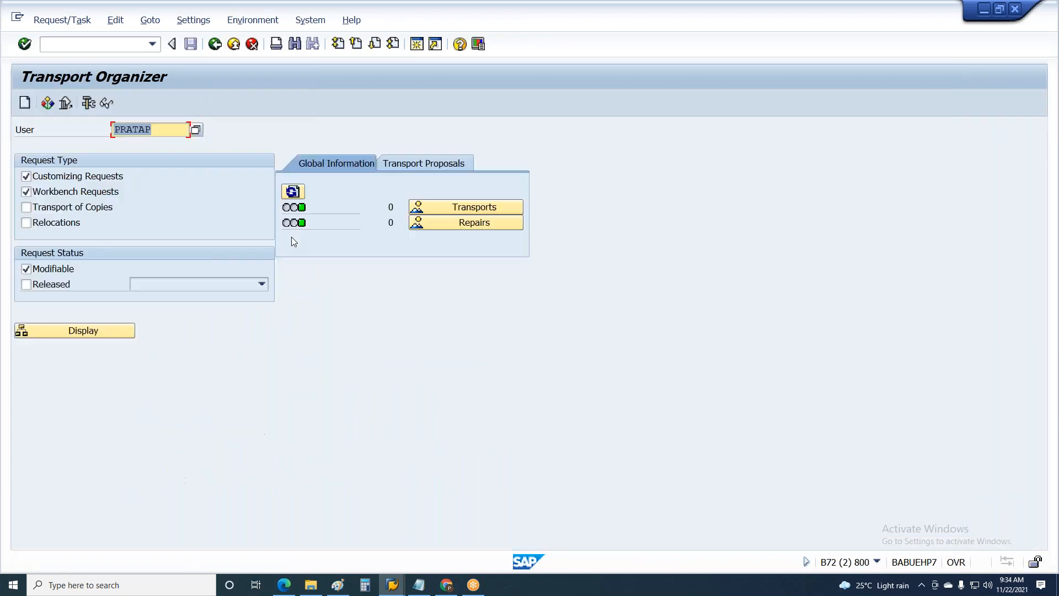
key("F3")
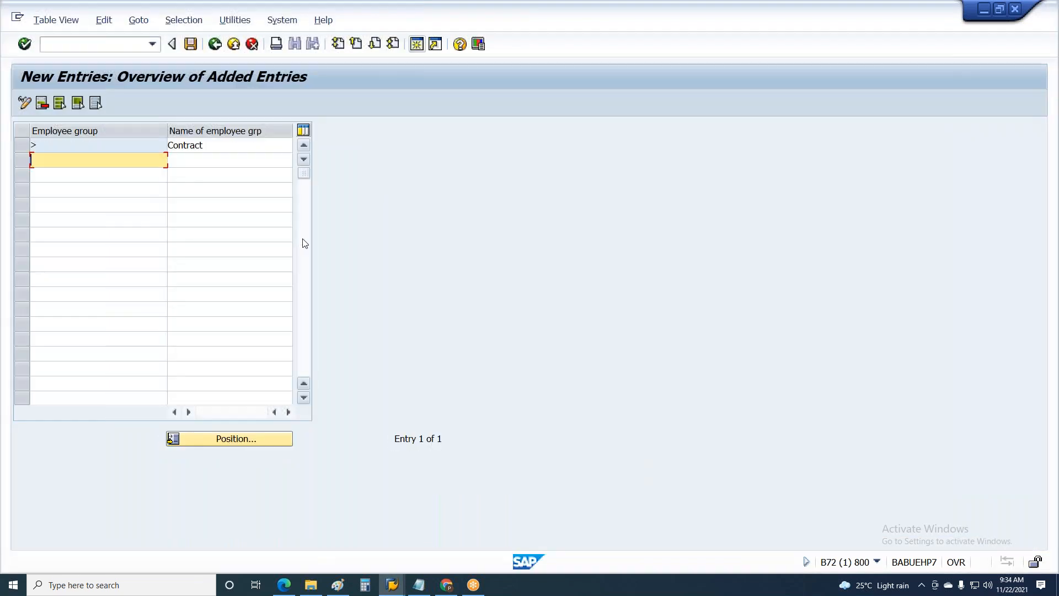
Save the new Contract employee group entry and start creating a new customizing request for table T501
left_click(190, 44)
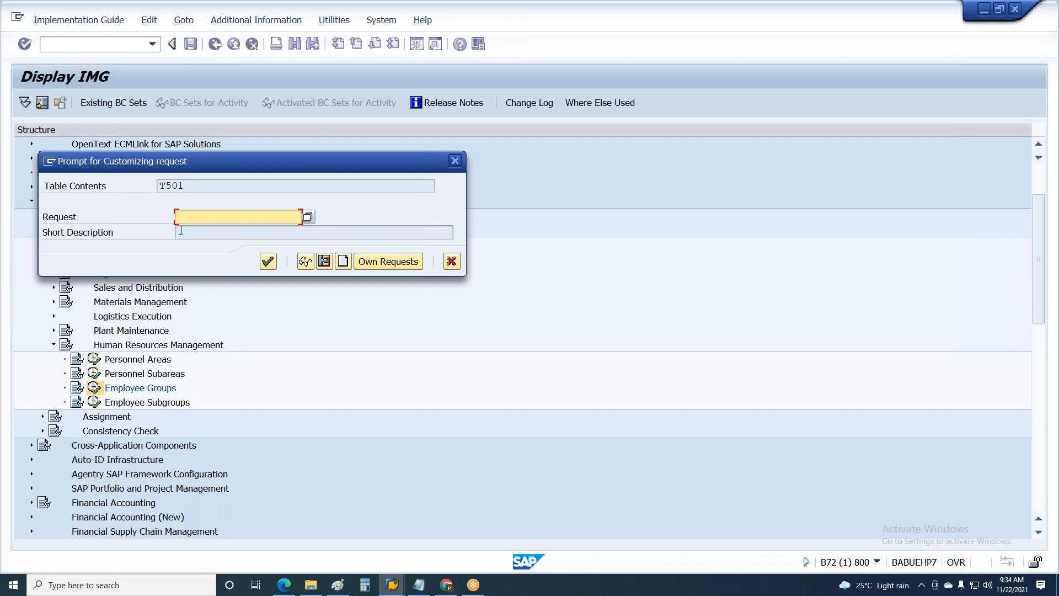
left_click(81, 220)
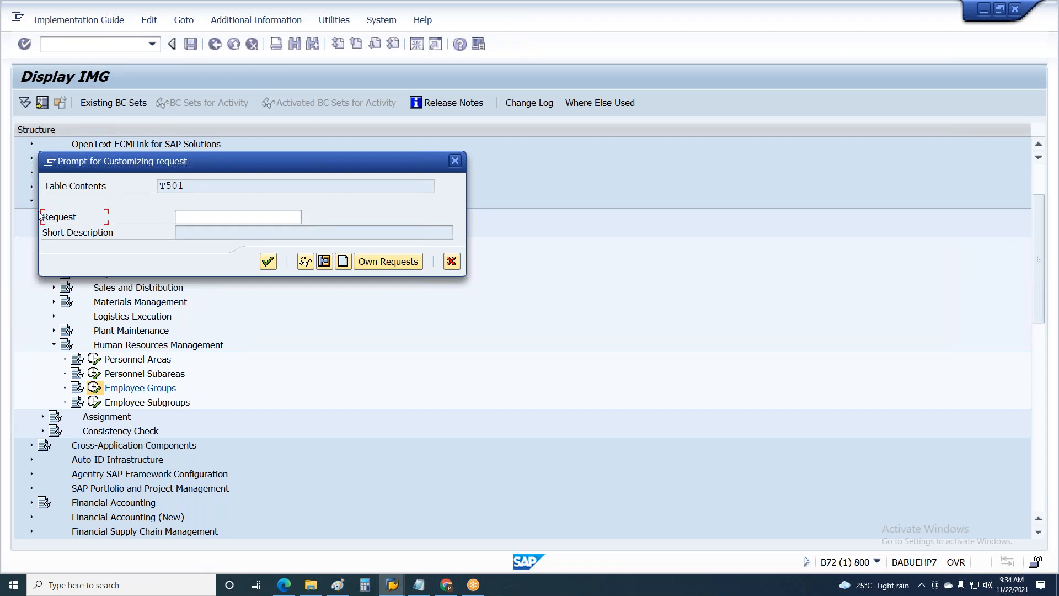
left_click(226, 219)
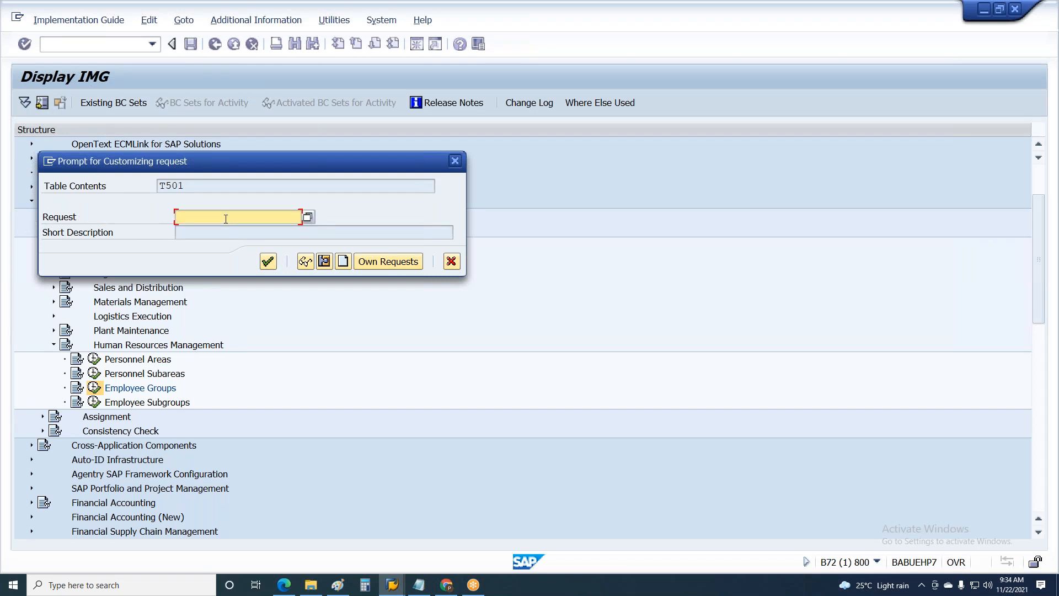
key("Tab")
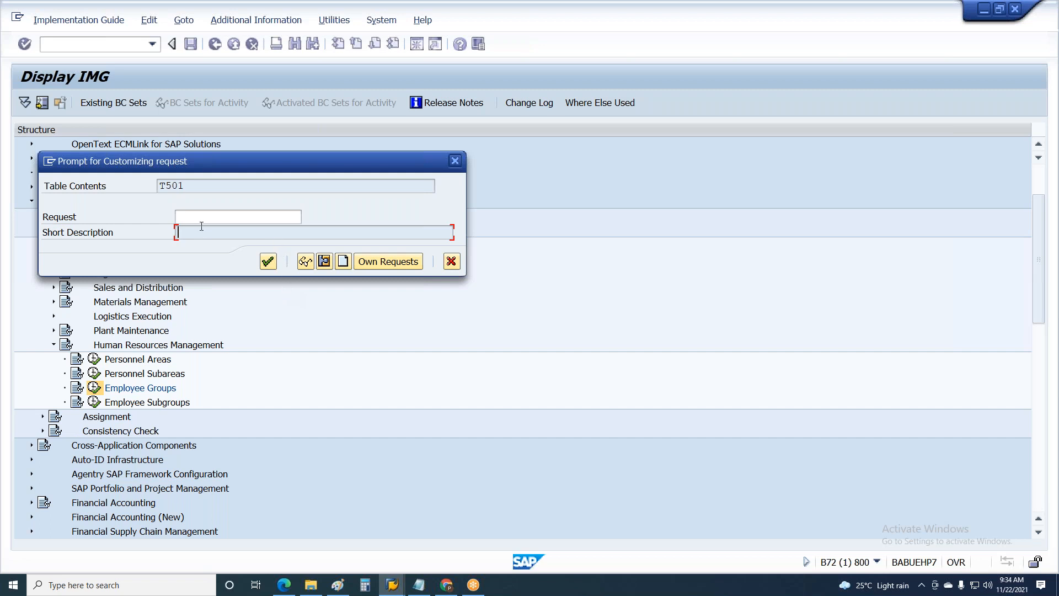
left_click(178, 215)
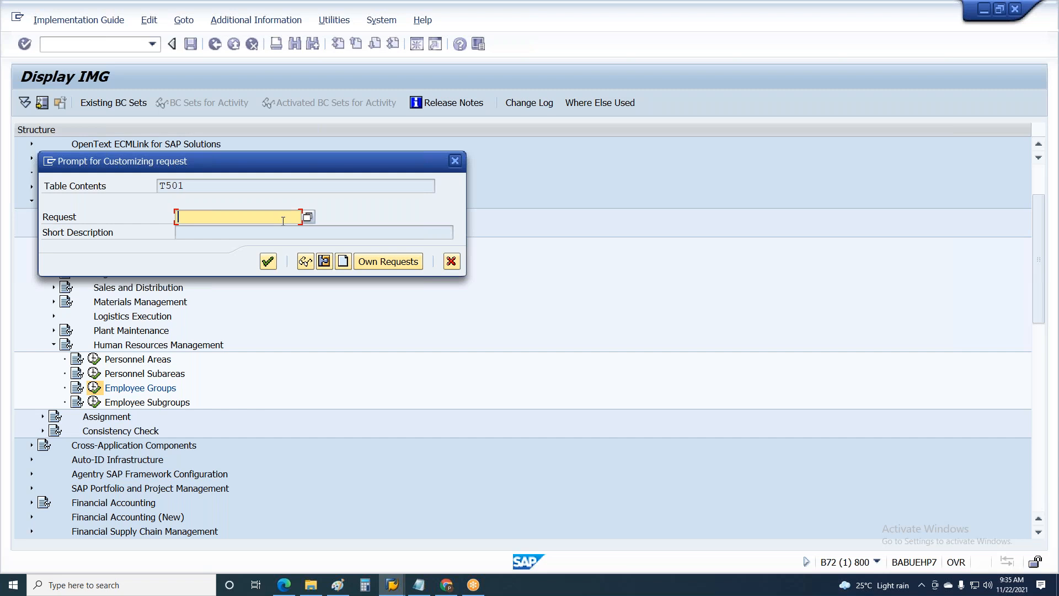
left_click(343, 262)
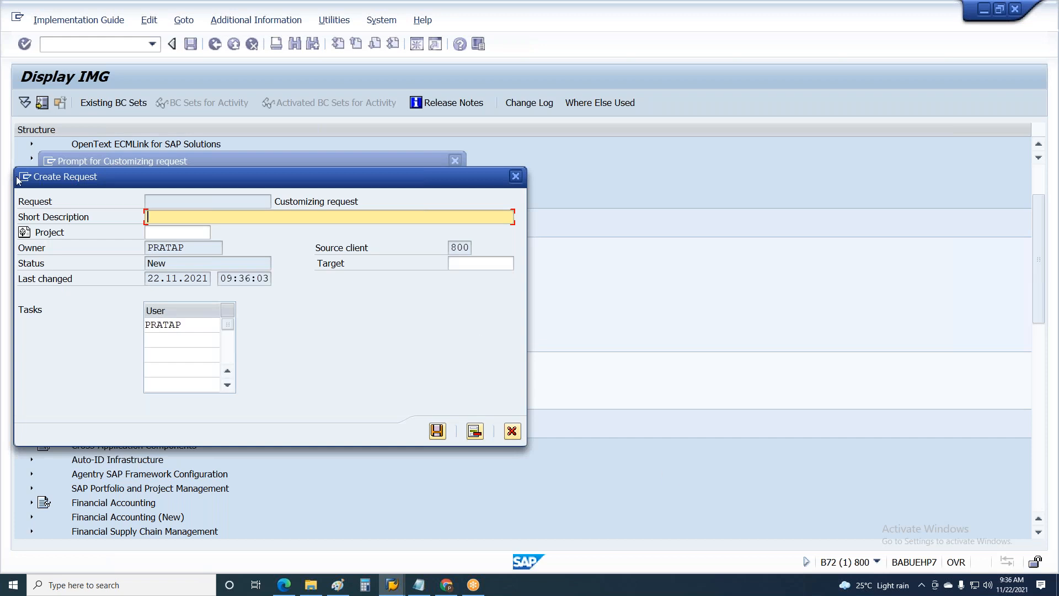
Enter the naming pattern "Country_Module_phase of Proj" as the new request's short description
key("Tab")
key("Tab")
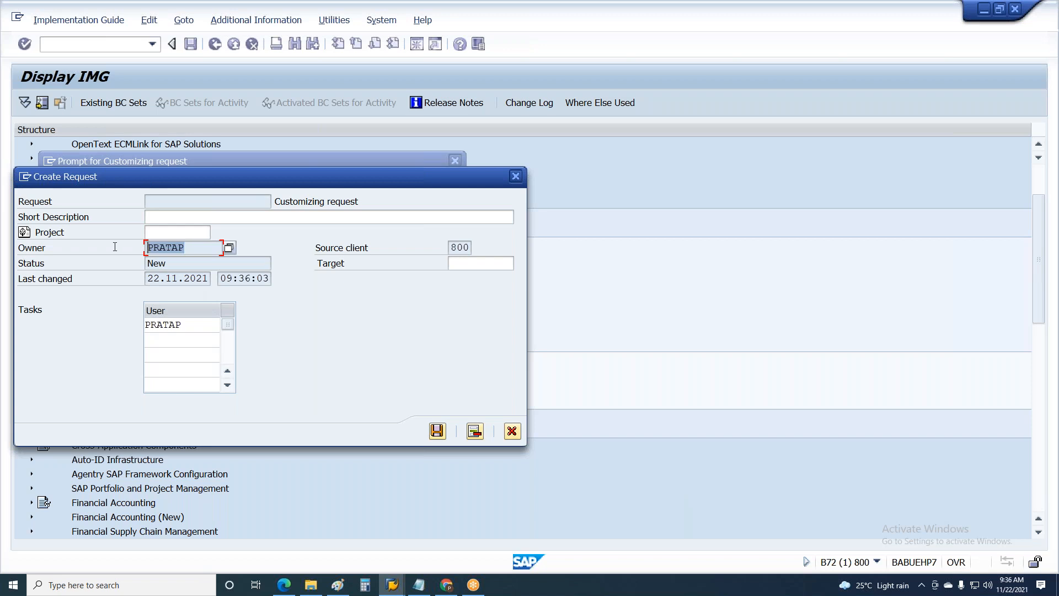
left_click(164, 218)
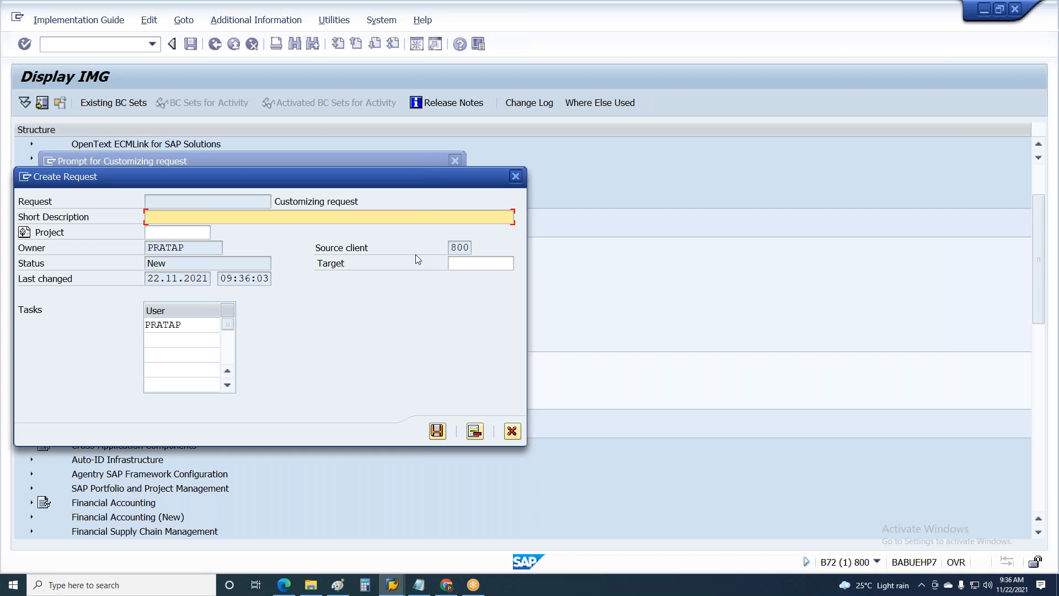
type("Country_Module_phase of")
key("BackSpace")
key("BackSpace")
key("BackSpace")
type("of Proj")
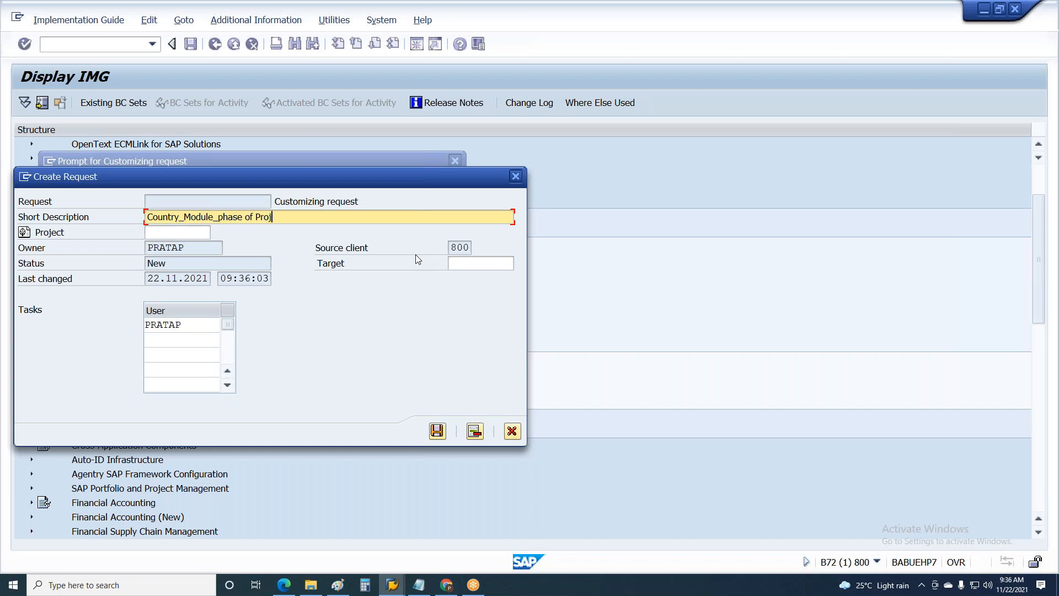
type("_XXXXXX_Dec")
Extend the naming pattern with "_XXXXXX_Description" and clear the short description
key("BackSpace")
type("scription")
key("BackSpace")
key("BackSpace")
key("BackSpace")
key("BackSpace")
key("BackSpace")
key("BackSpace")
key("BackSpace")
key("BackSpace")
key("BackSpace")
key("BackSpace")
key("BackSpace")
key("BackSpace")
key("BackSpace")
key("BackSpace")
key("BackSpace")
key("BackSpace")
key("BackSpace")
key("BackSpace")
key("BackSpace")
key("BackSpace")
key("BackSpace")
key("BackSpace")
key("BackSpace")
key("BackSpace")
key("BackSpace")
key("BackSpace")
key("BackSpace")
key("BackSpace")
key("BackSpace")
key("BackSpace")
key("BackSpace")
key("BackSpace")
key("BackSpace")
key("BackSpace")
key("BackSpace")
key("BackSpace")
key("BackSpace")
key("BackSpace")
key("BackSpace")
key("BackSpace")
Set the request's short description to "IN_PA_Realization_Initial Configueration" and save the request
type("IN_")
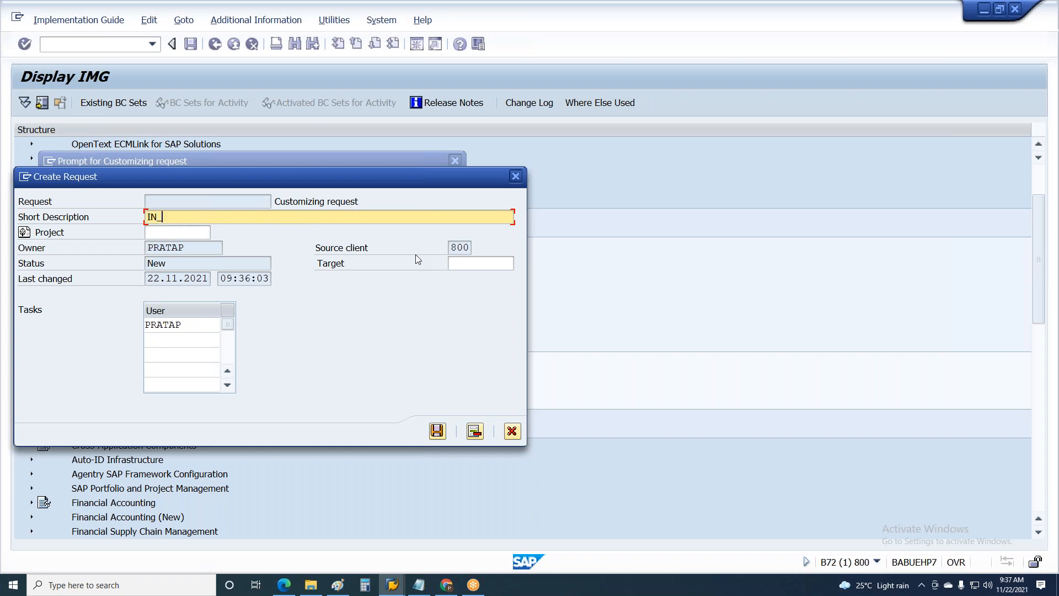
type("PA_Realization_Initial Configueration")
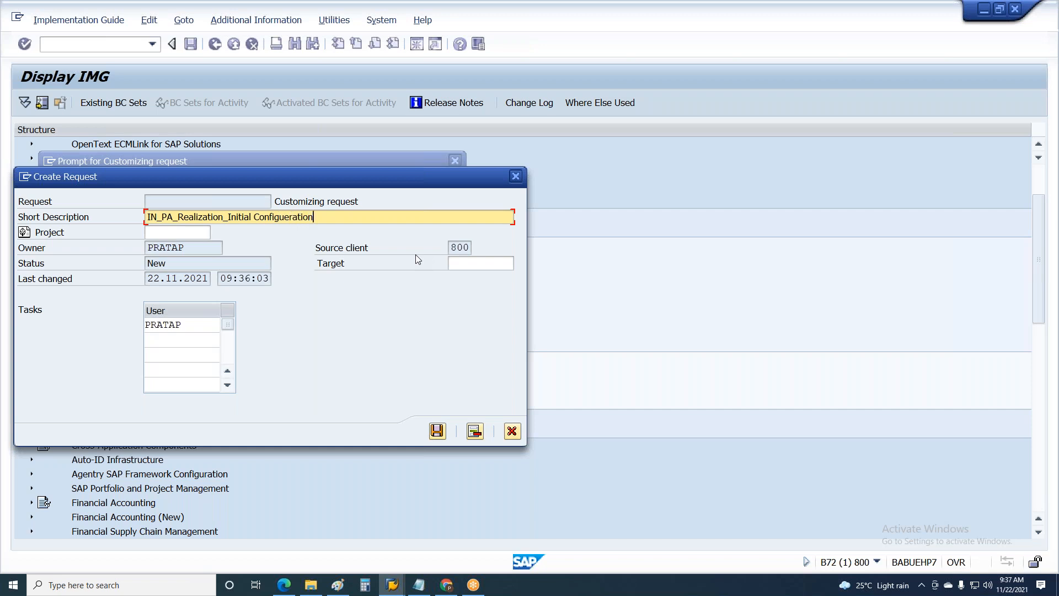
left_click(437, 431)
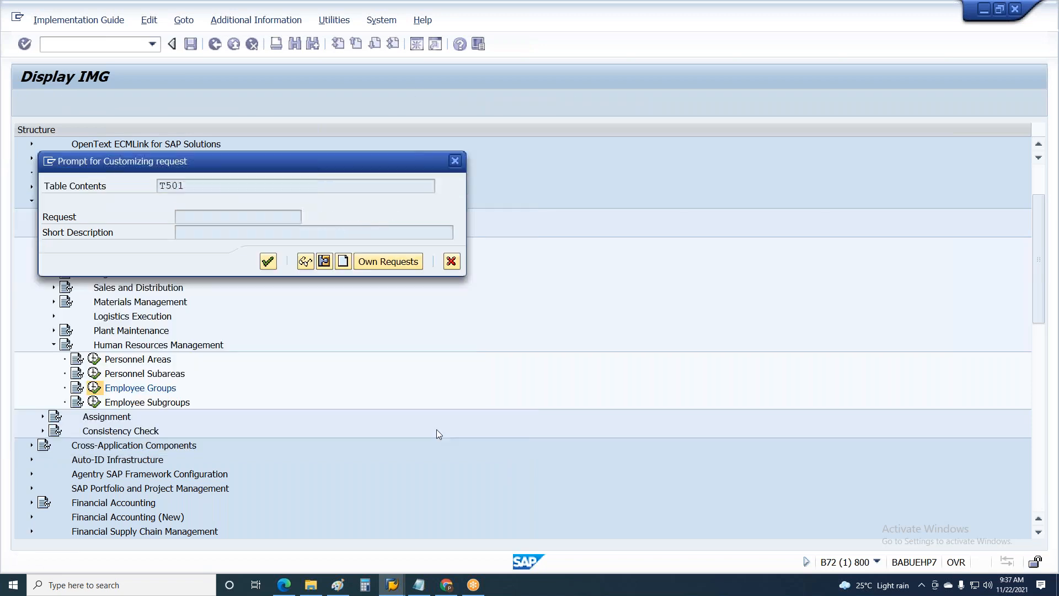
Record the Contract employee group entry in the newly created customizing request and return to the IMG structure
left_click(247, 217)
left_click_drag(247, 217, 159, 218)
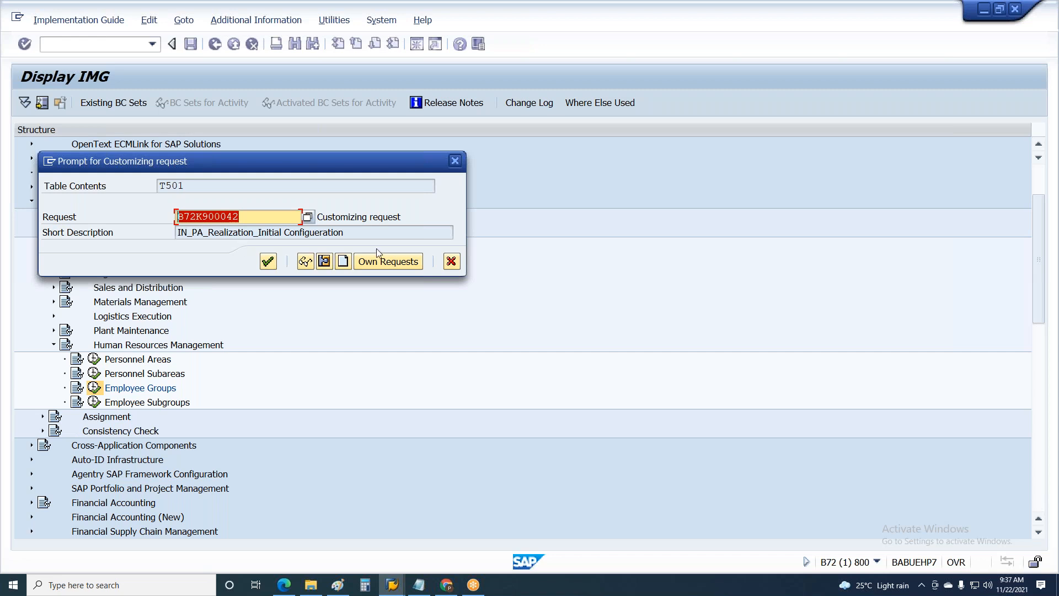
left_click(345, 236)
left_click_drag(344, 236, 143, 251)
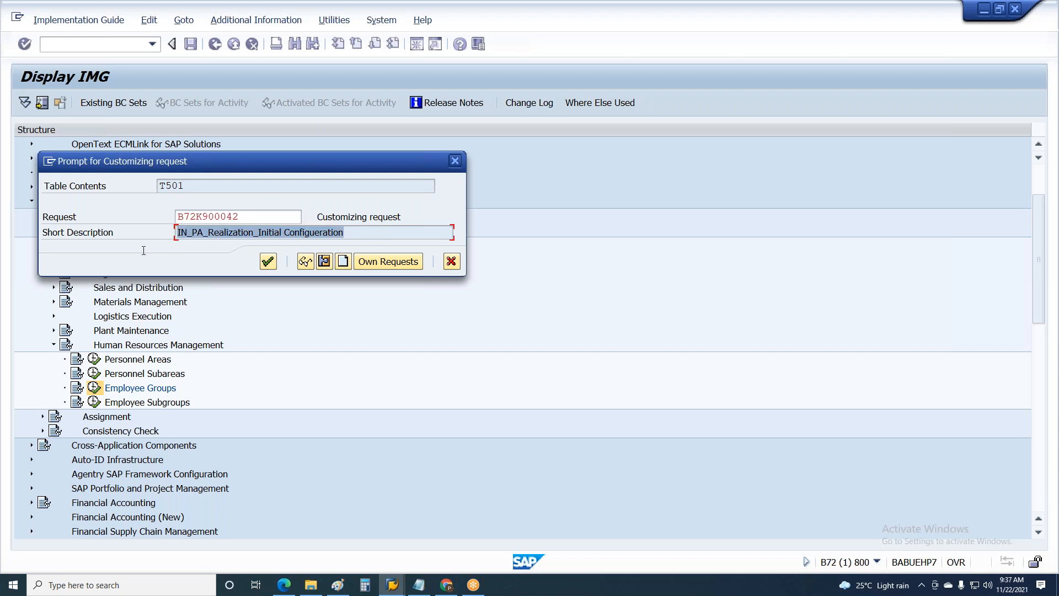
left_click(268, 261)
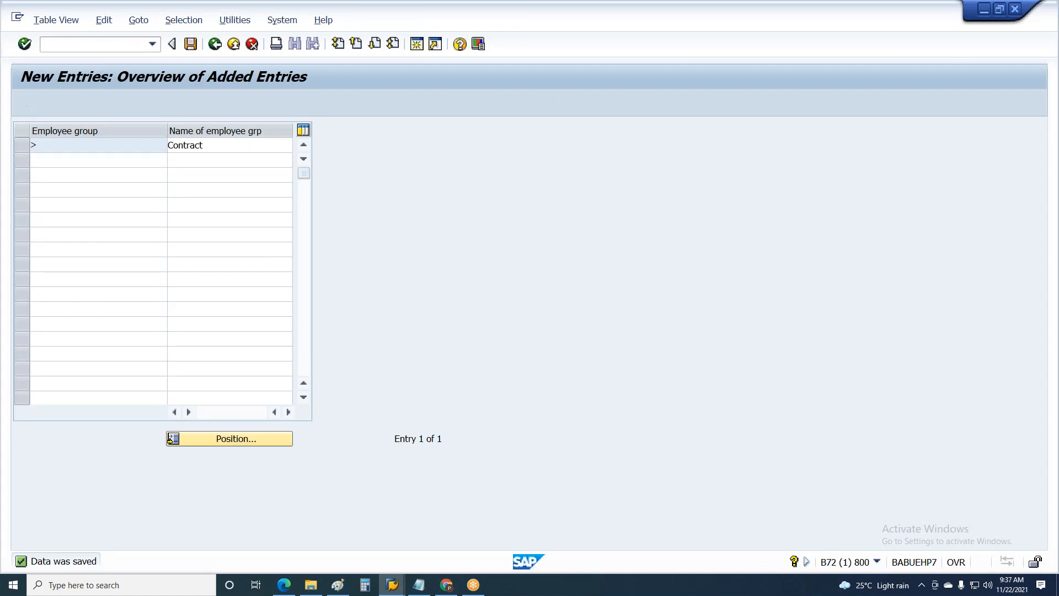
key("F3")
key("F3")
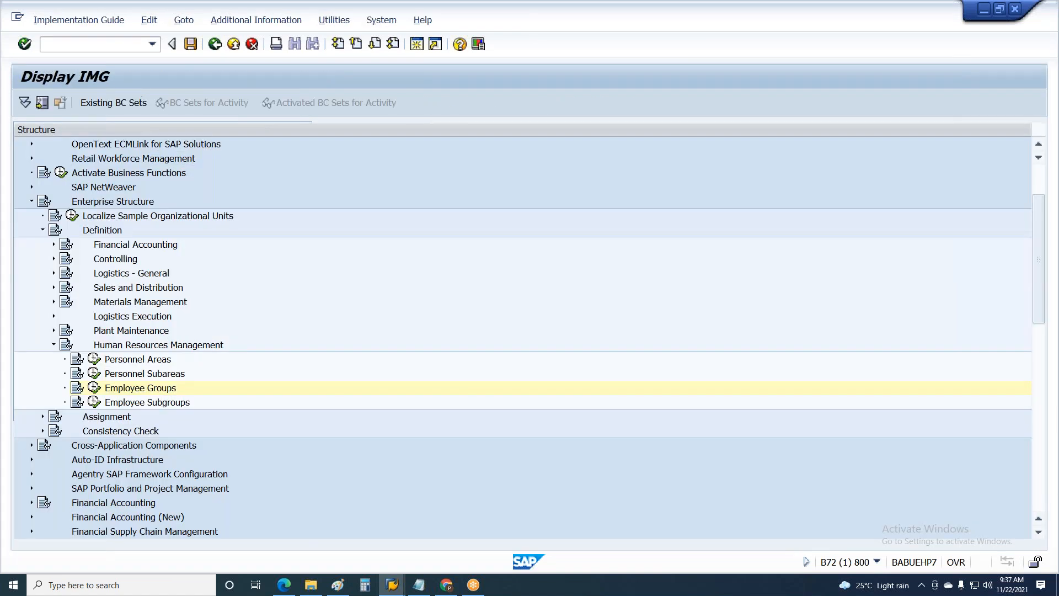
Open the Employee Subgroups customizing activity and name employee subgroup A1 "Test"
left_click(94, 402)
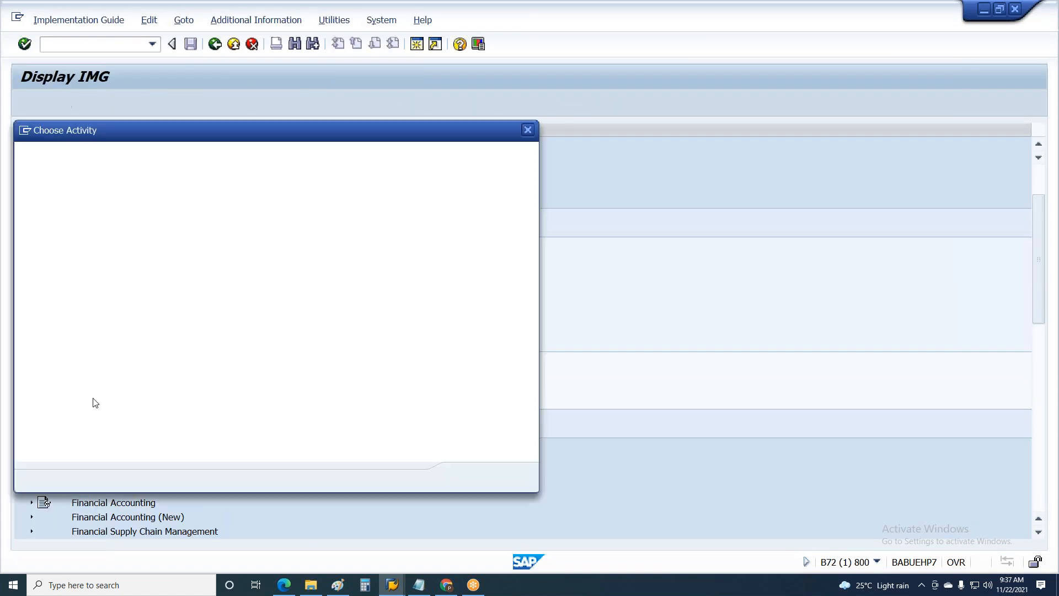
double_click(161, 201)
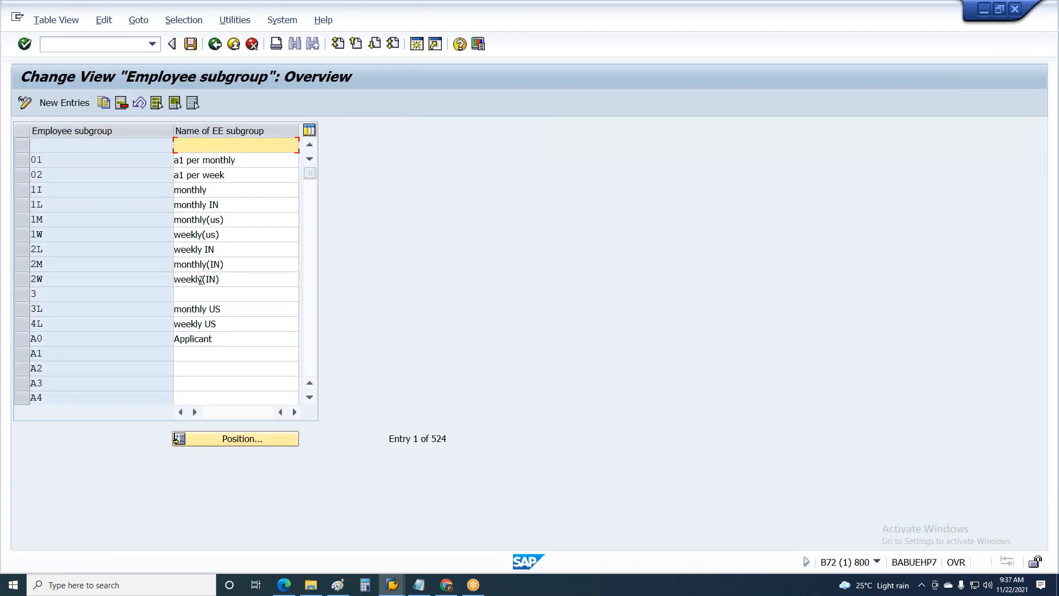
left_click(215, 353)
type("Test")
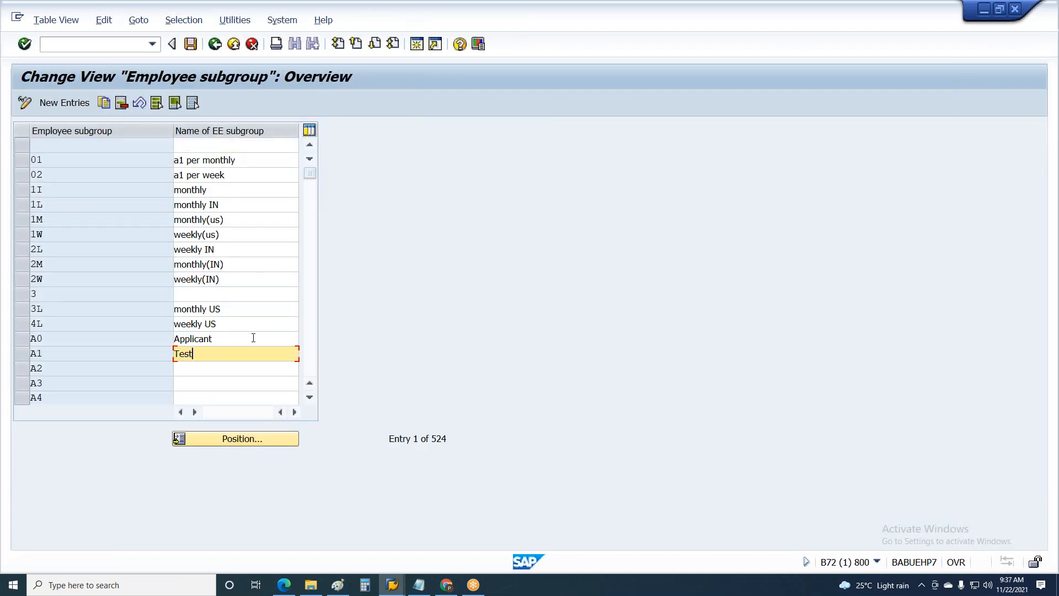
Save the employee subgroup change in the existing request "IN_PA_Realization_Initial Configueration"
left_click(191, 44)
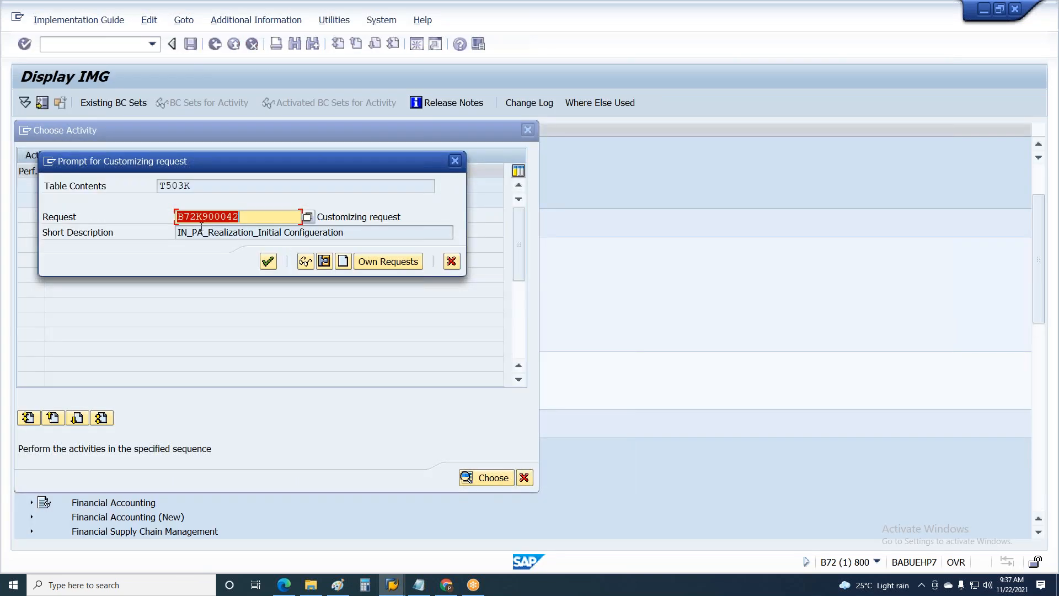
key("Tab")
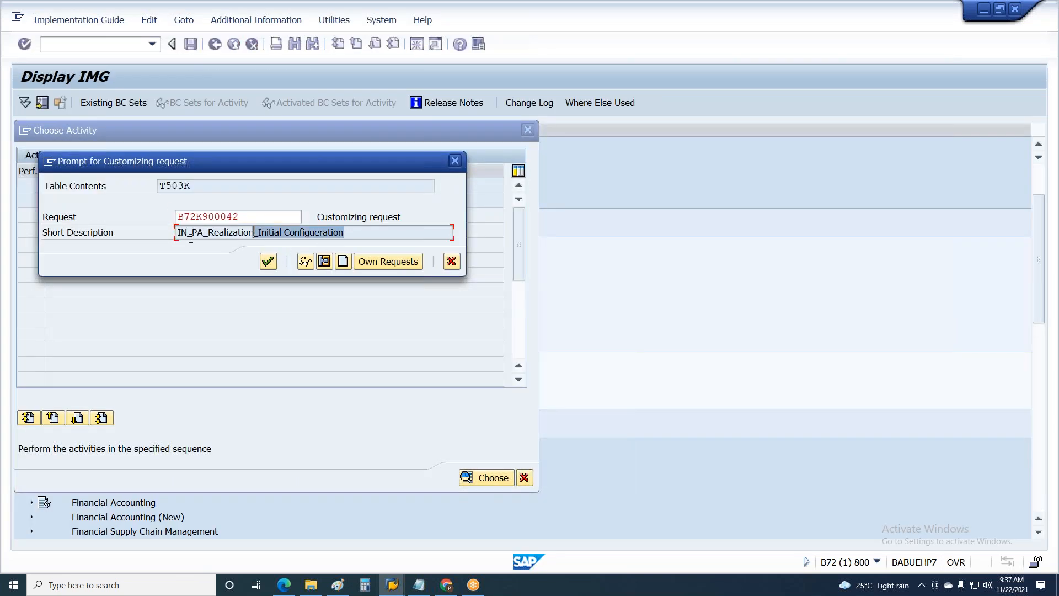
key("shift+Tab")
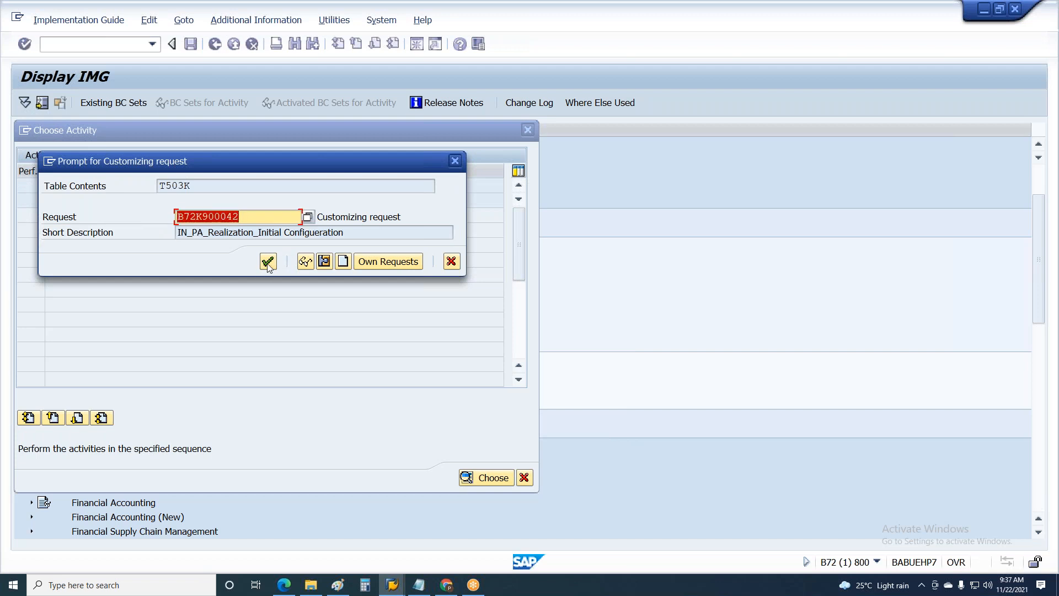
left_click(268, 262)
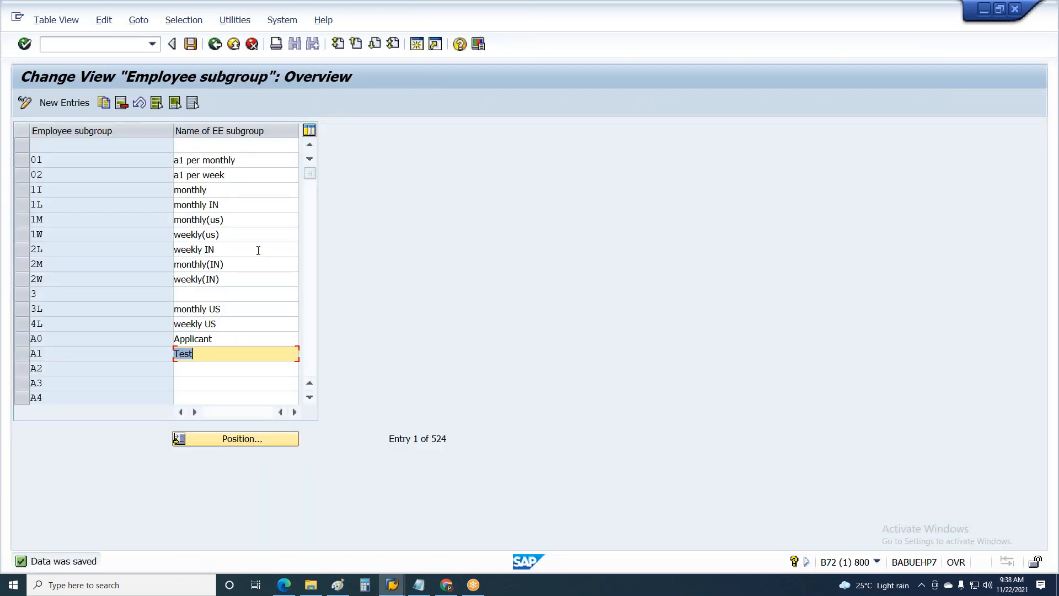
Switch to the Paint drawing and begin a third line in the note reading "TR is used for"
left_click(413, 580)
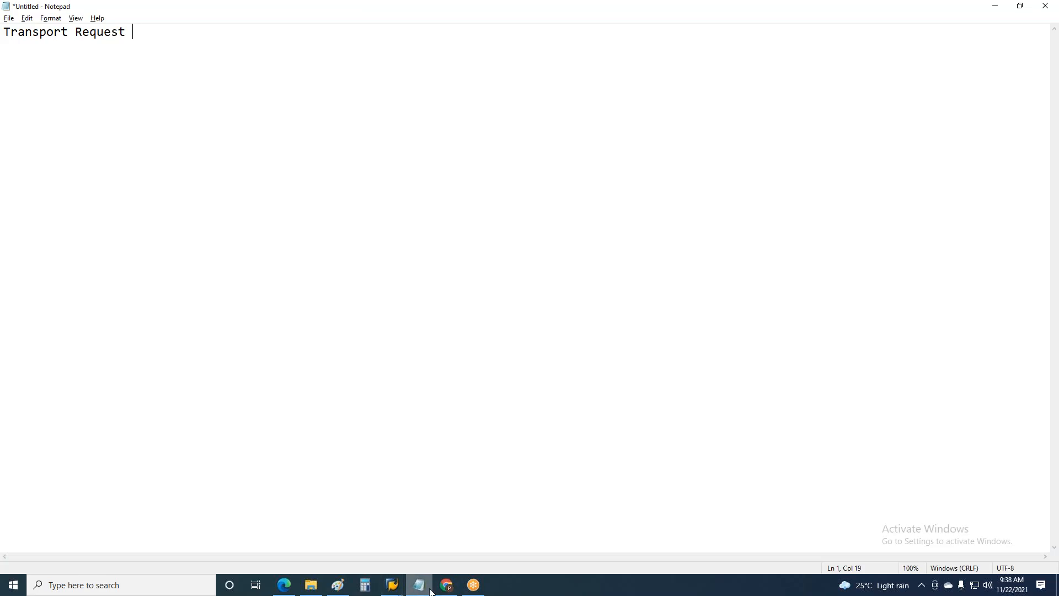
left_click(337, 585)
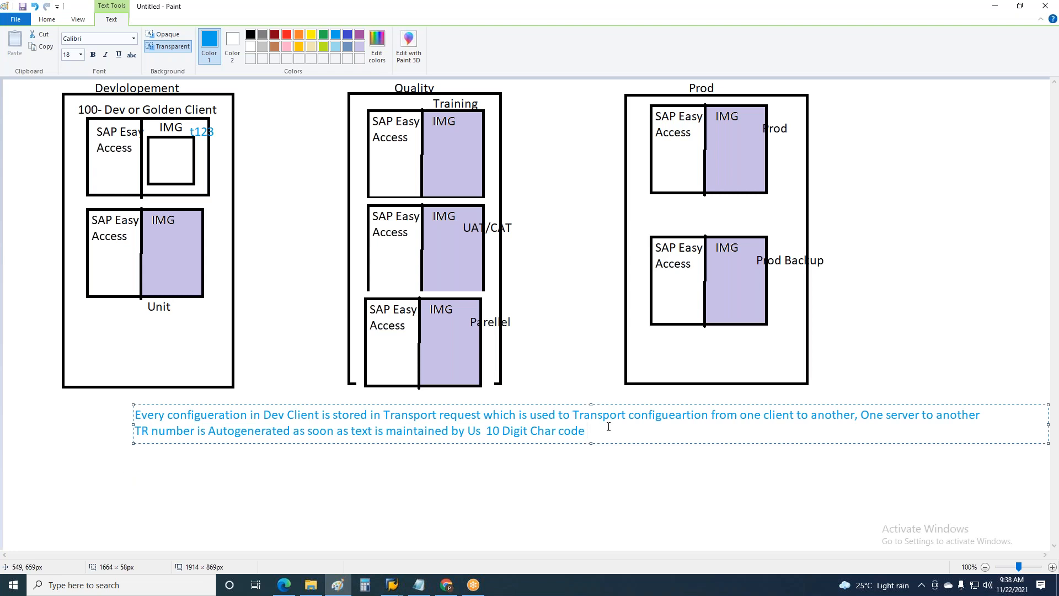
key("Return")
type("TR is used for ")
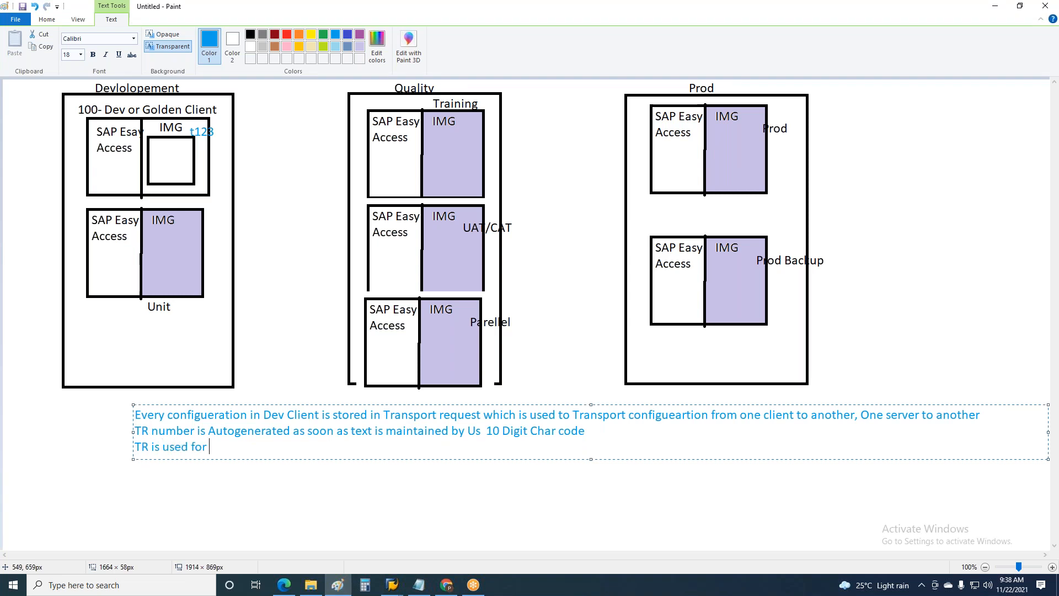
type("one table ot")
Continue the third note line with "one table or multiple tables configueration"
key("BackSpace")
type("r multiple tables configu")
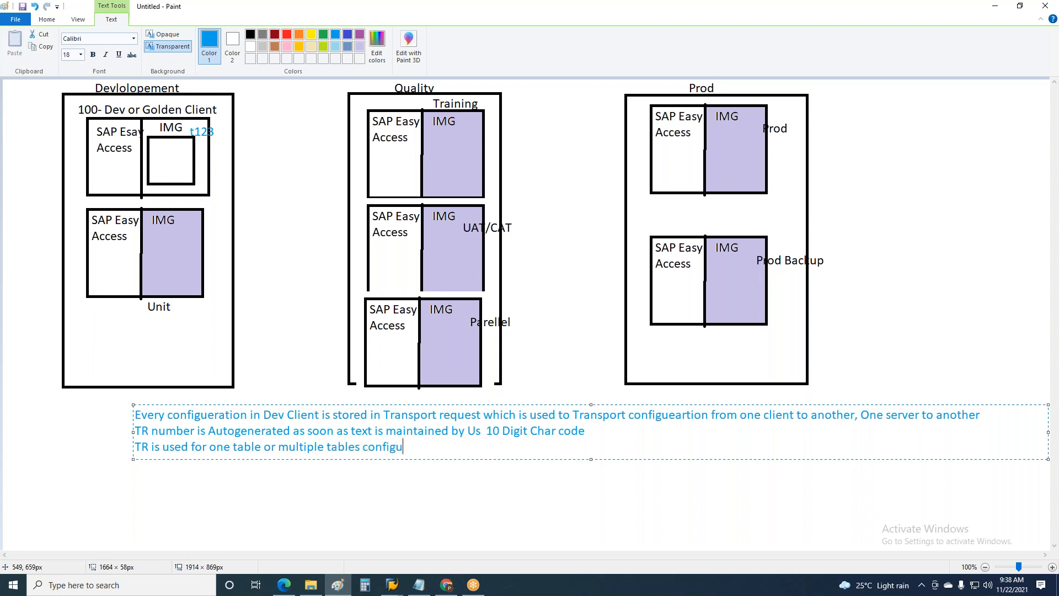
type("eration and")
Extend the third note line with "and multiple modules configueration"
type("multi")
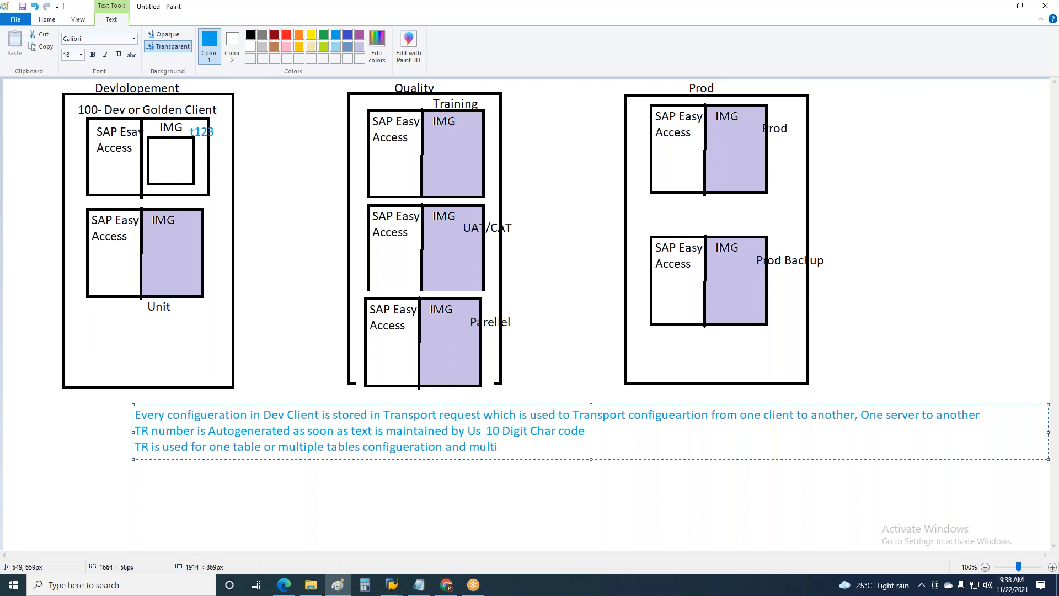
type("ple modules configue")
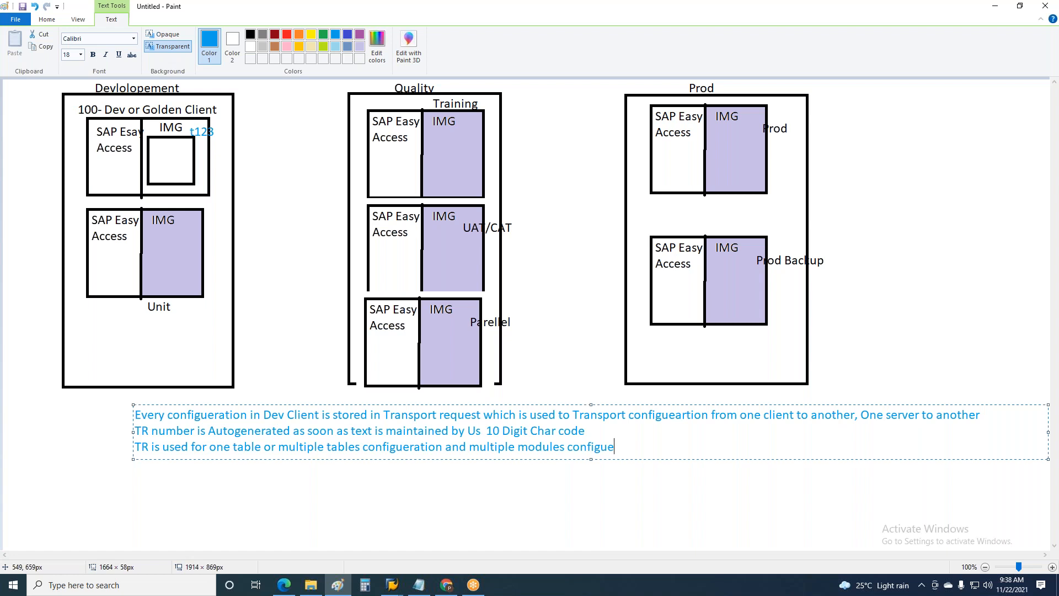
type("ration as long as it ")
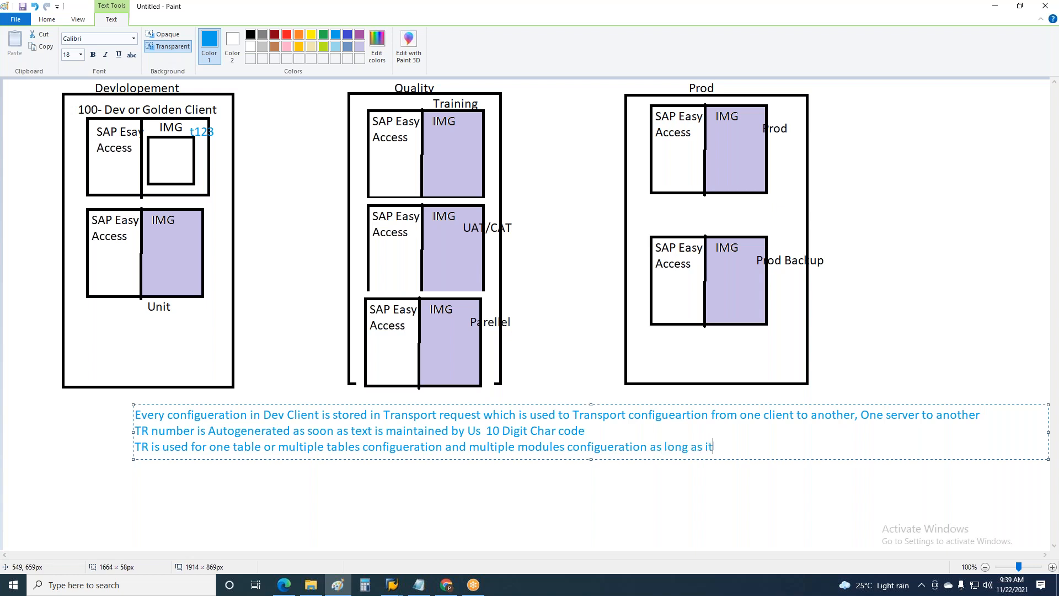
type("is not")
type(" modifi")
Append the condition "as long as it is not released" to the third note line
key("BackSpace")
key("BackSpace")
key("BackSpace")
key("BackSpace")
key("BackSpace")
key("BackSpace")
type("released")
Change "TR is used" to "TR can be used" in the third note line and add a line break
left_click_drag(165, 448, 151, 448)
type("can be")
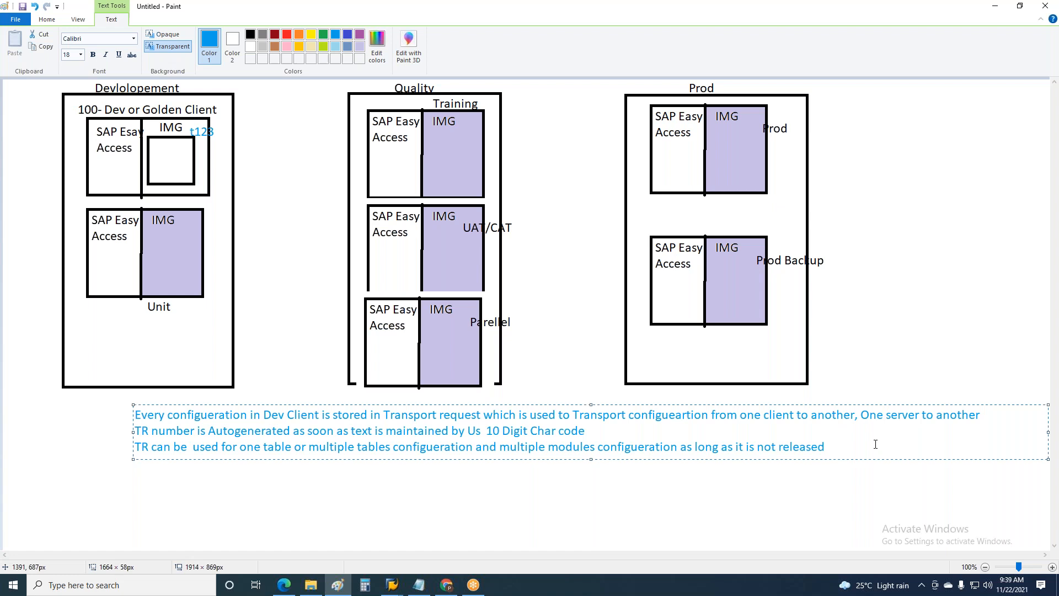
key("Return")
Append ". But once transport is released then" to the end of the third note line
left_click(833, 450)
left_click_drag(843, 452, 135, 448)
left_click(838, 447)
type(". But once trans")
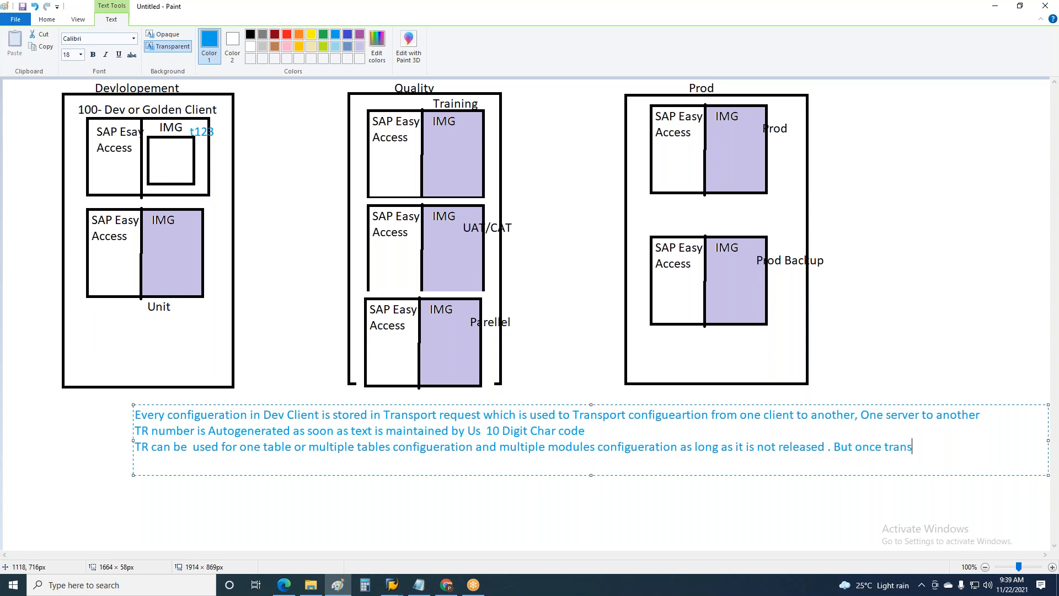
type("port is released then")
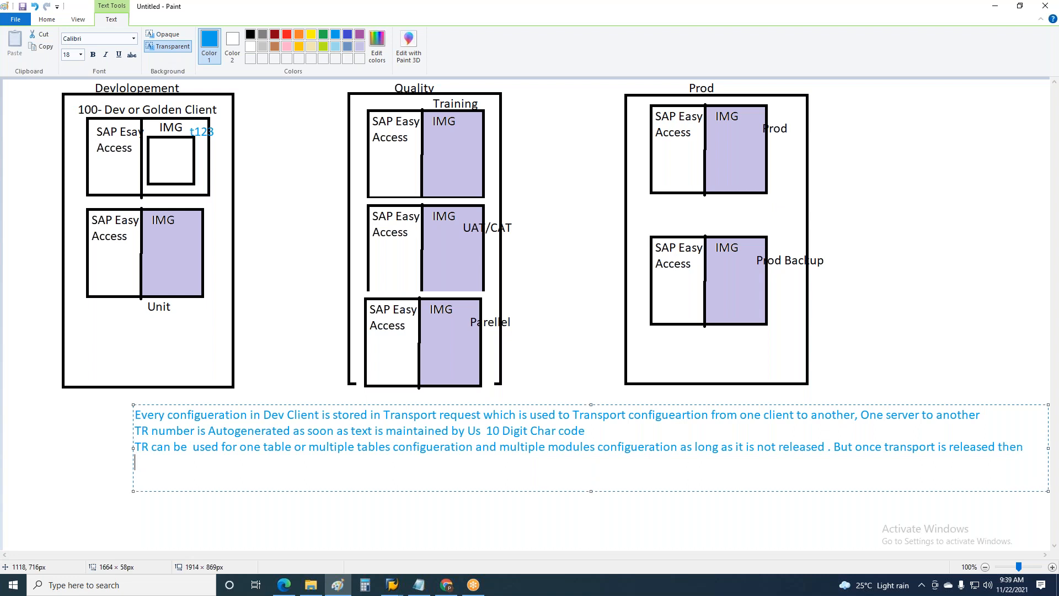
Continue the note on an indented new line with "we can not use the released transport for any changes"
key("Return")
type("we can not use that")
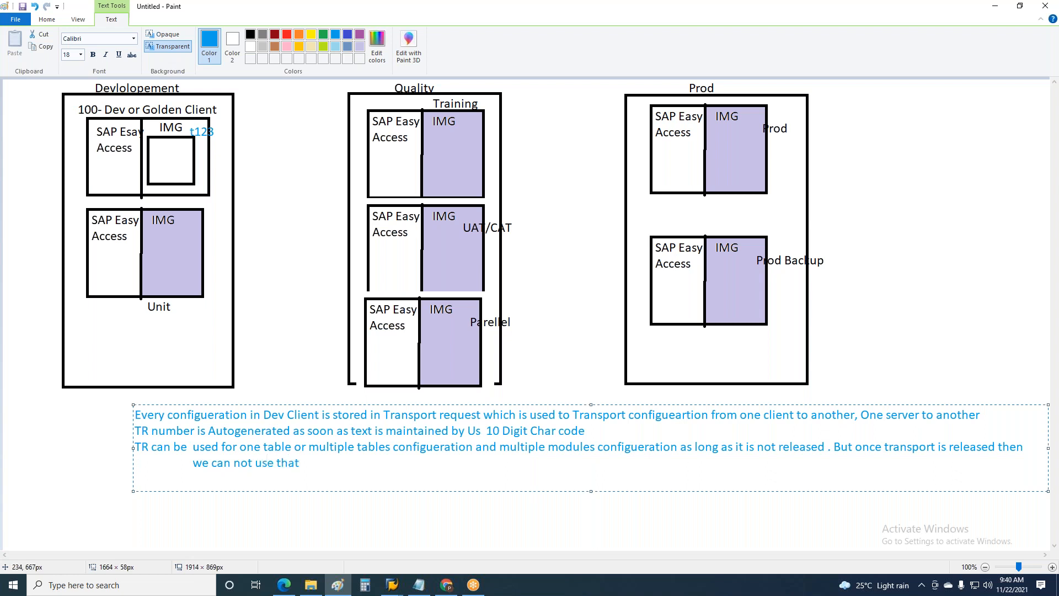
key("BackSpace")
key("BackSpace")
type("e released transport  for any")
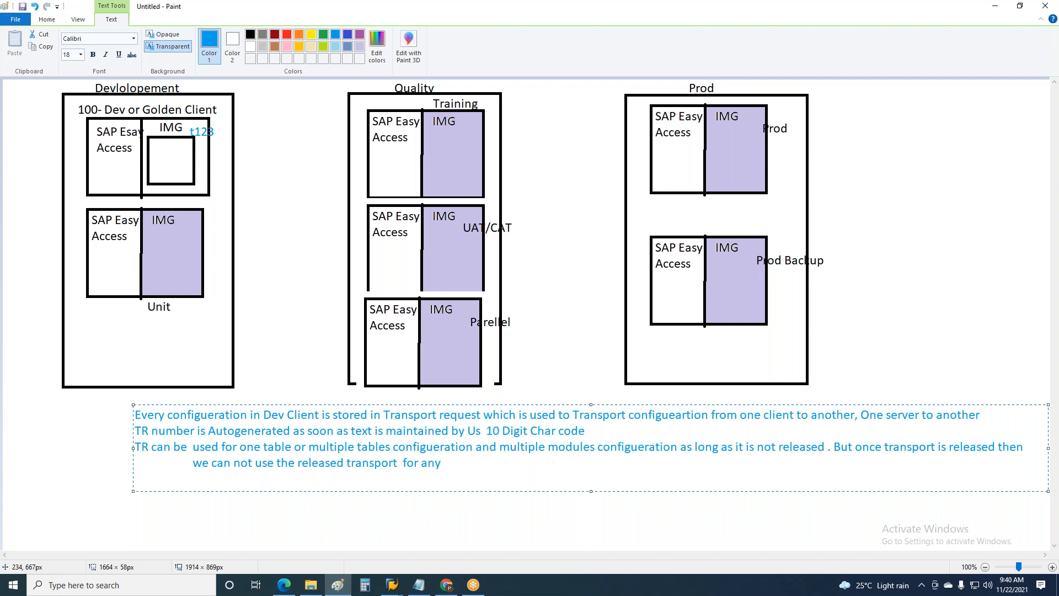
type(" changes. we have to c")
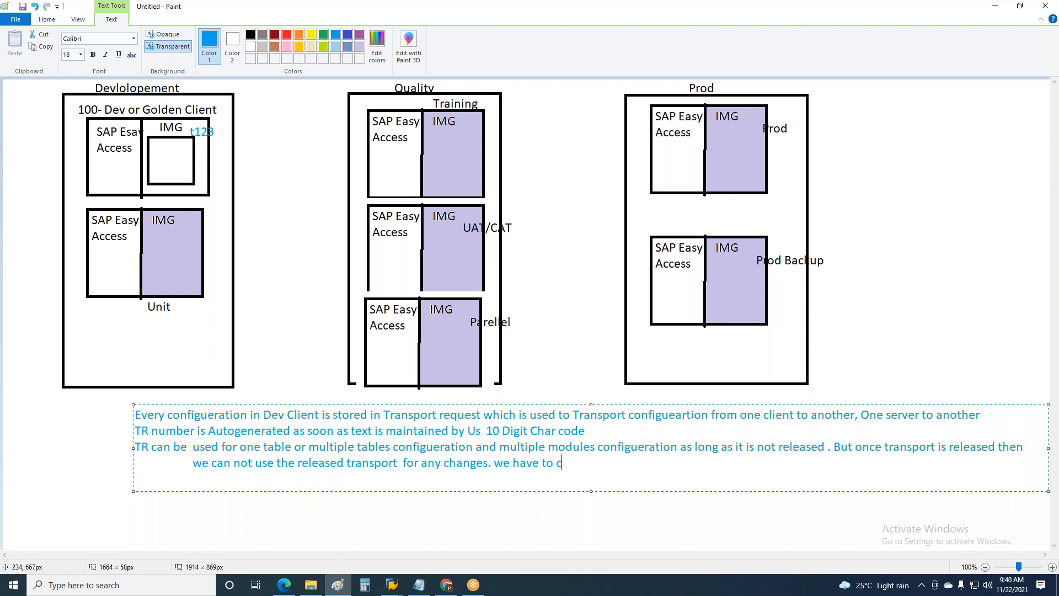
Finish the note with ". we have to create new one" and commit the text to the canvas
type("reate new one")
left_click(333, 527)
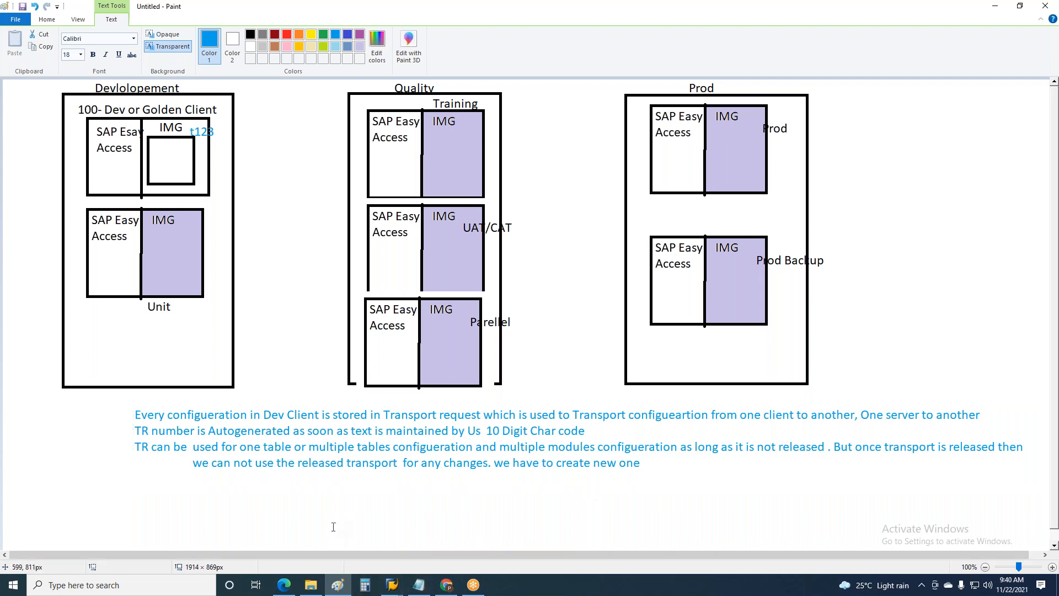
Switch to SAP and leave the Employee Subgroups view, returning to the IMG structure
left_click(418, 584)
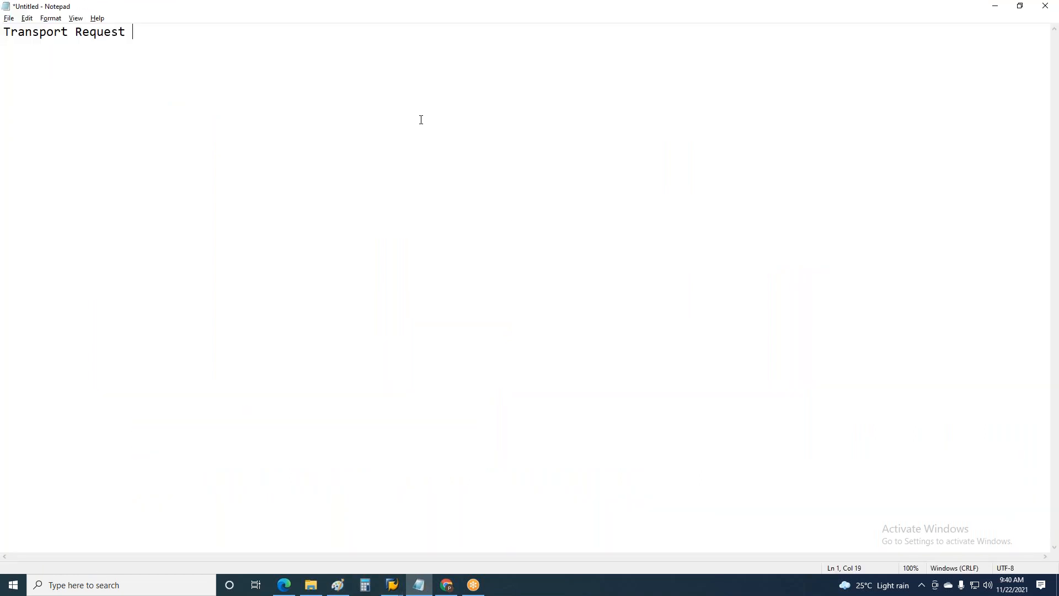
key("alt+Tab")
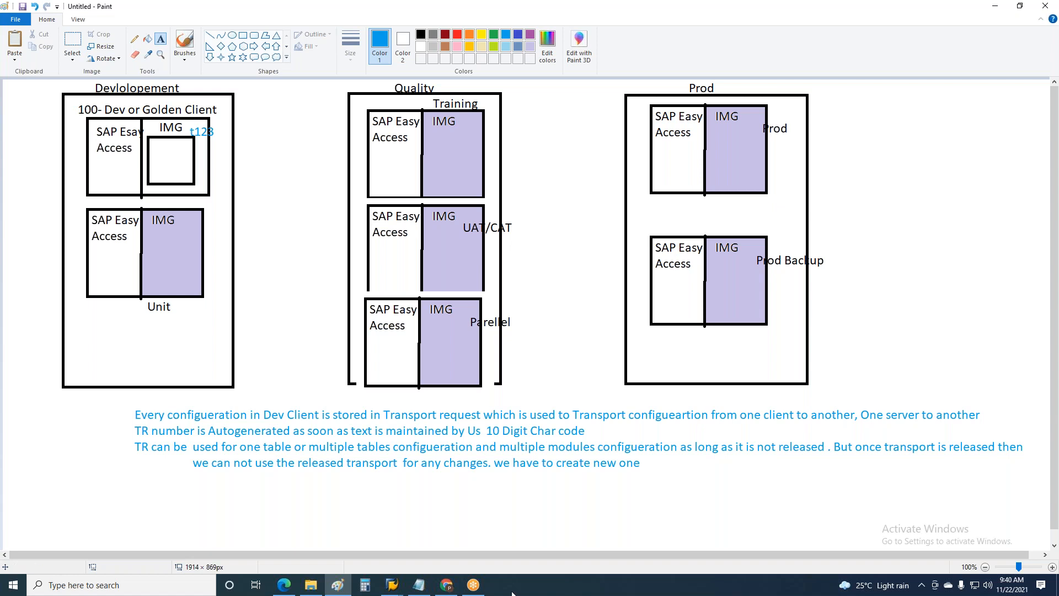
left_click(393, 583)
left_click(396, 566)
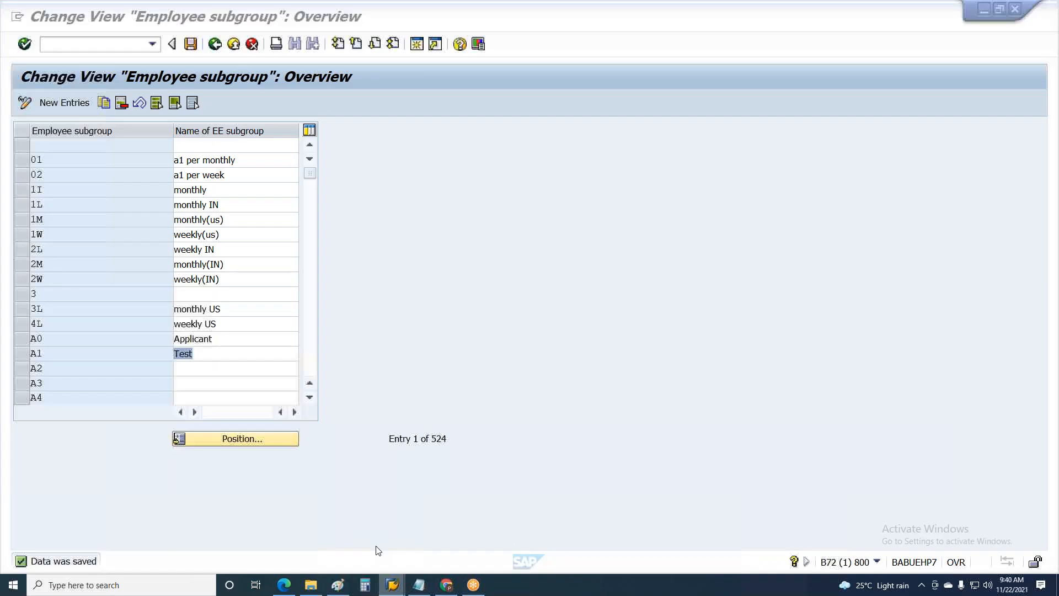
left_click(208, 353)
key("ctrl+s")
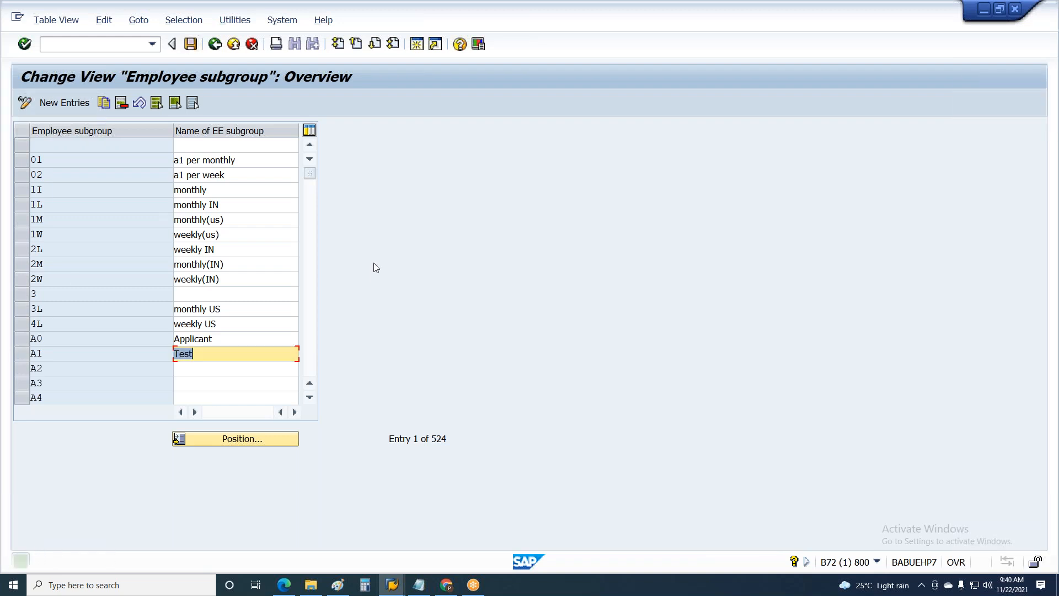
key("F3")
key("Escape")
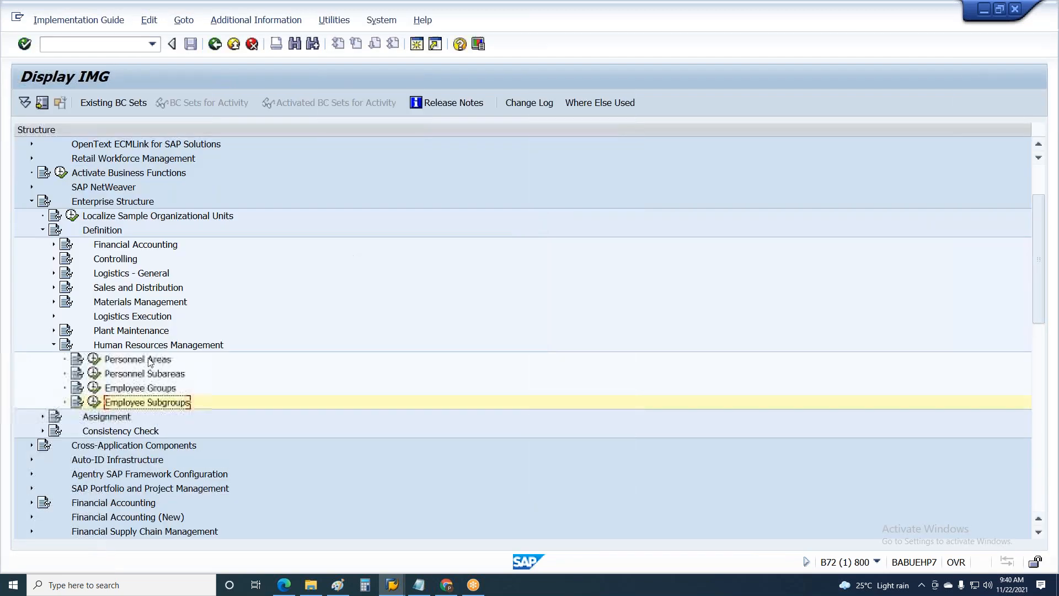
Collapse the Enterprise Structure node and expand Personnel Management in the IMG tree
left_click(32, 202)
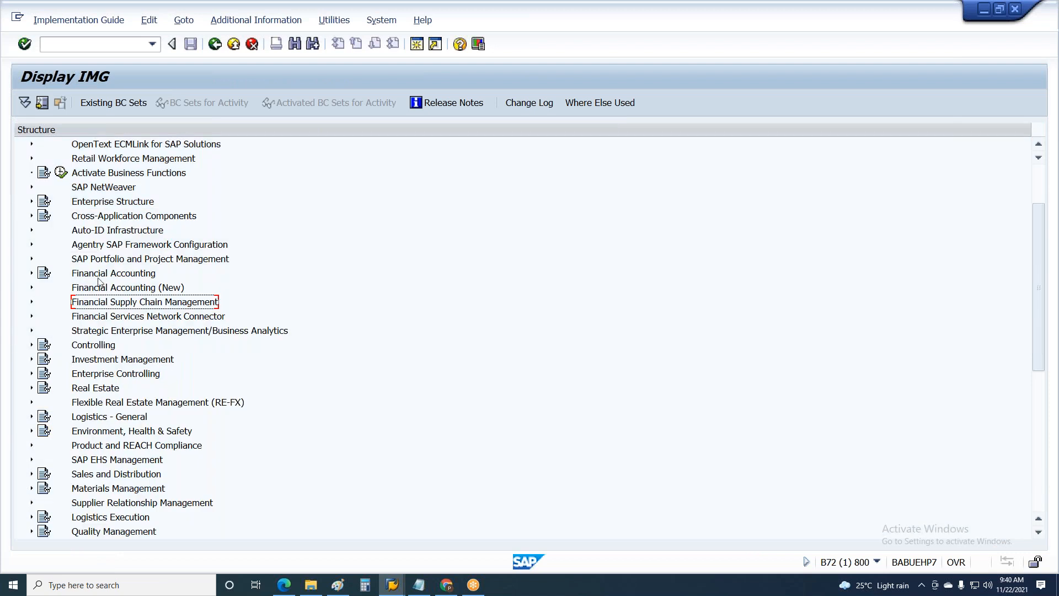
scroll(135, 271, "up", 2)
scroll(135, 270, "down", 3)
scroll(135, 271, "down", 6)
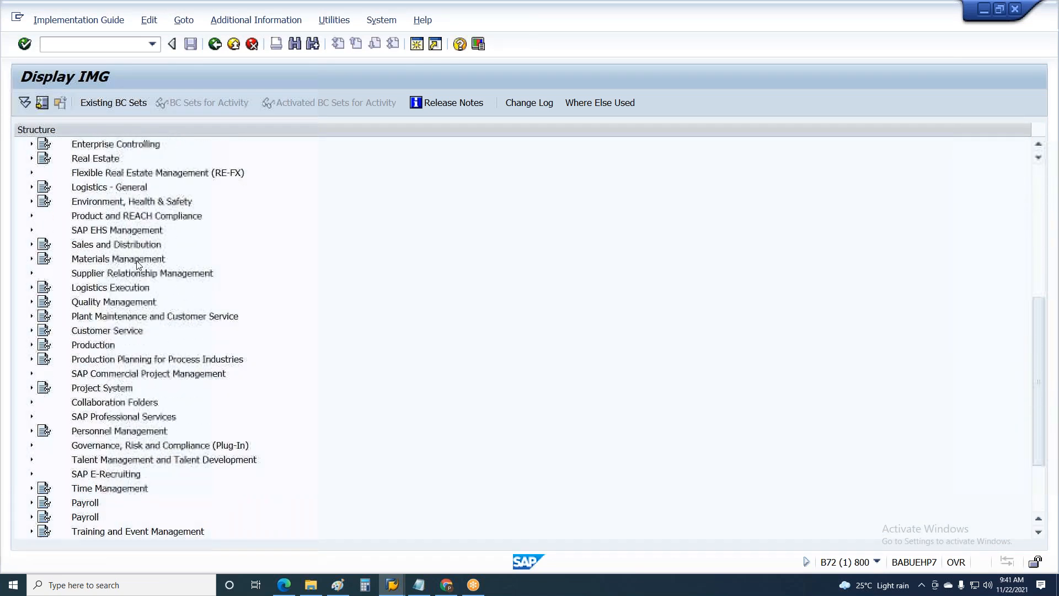
scroll(204, 237, "up", 7)
scroll(207, 225, "up", 2)
left_click(106, 145)
scroll(156, 325, "down", 6)
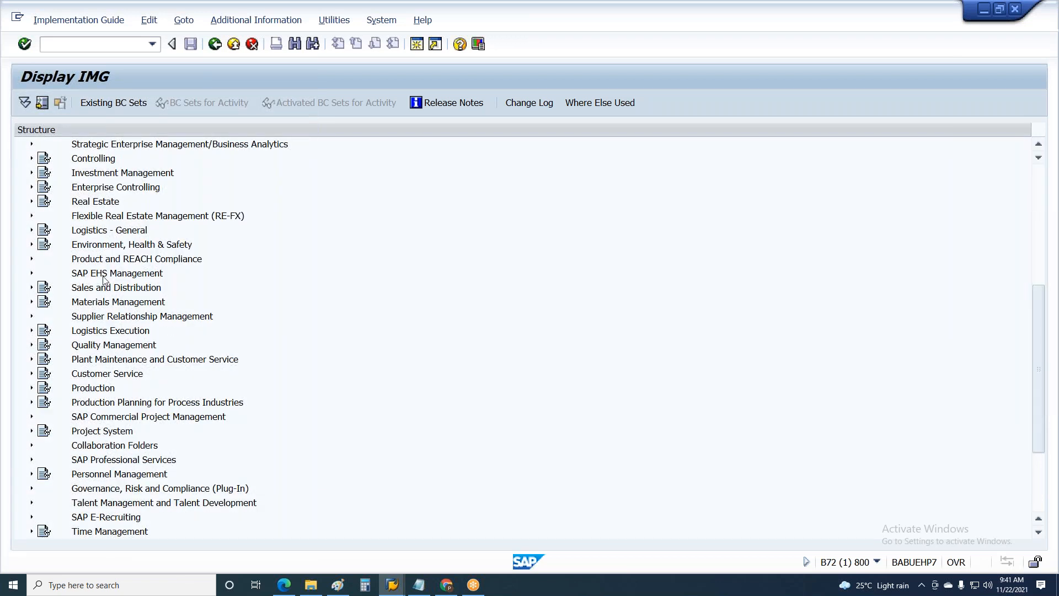
left_click(118, 475)
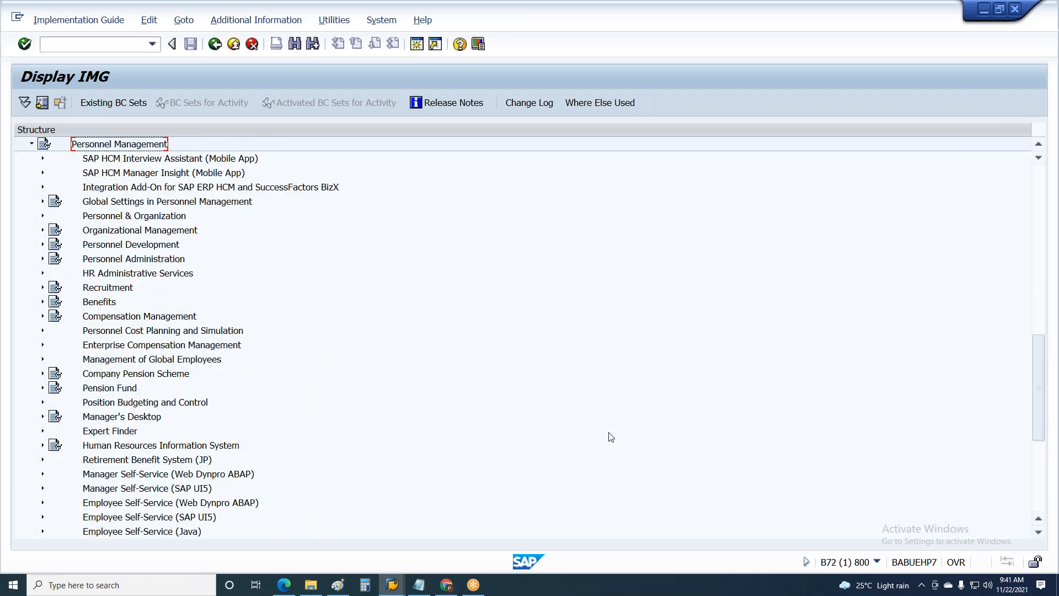
Expand Global Settings in Personnel Management in the IMG tree
key("Down")
key("Down")
key("Down")
key("Down")
key("Down")
key("Down")
key("Down")
key("Down")
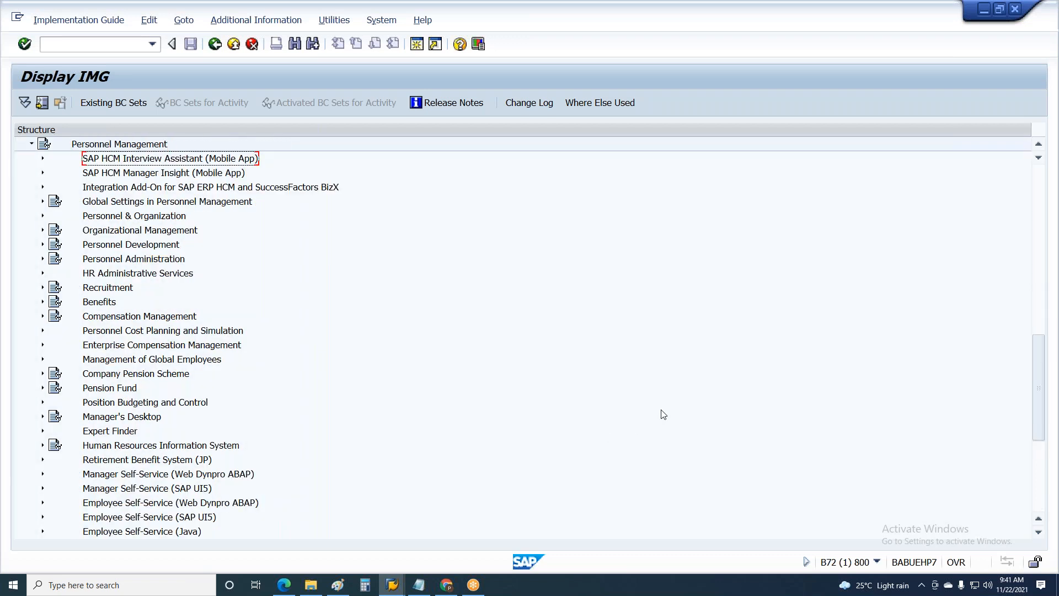
key("Up")
key("Up")
key("Up")
key("Up")
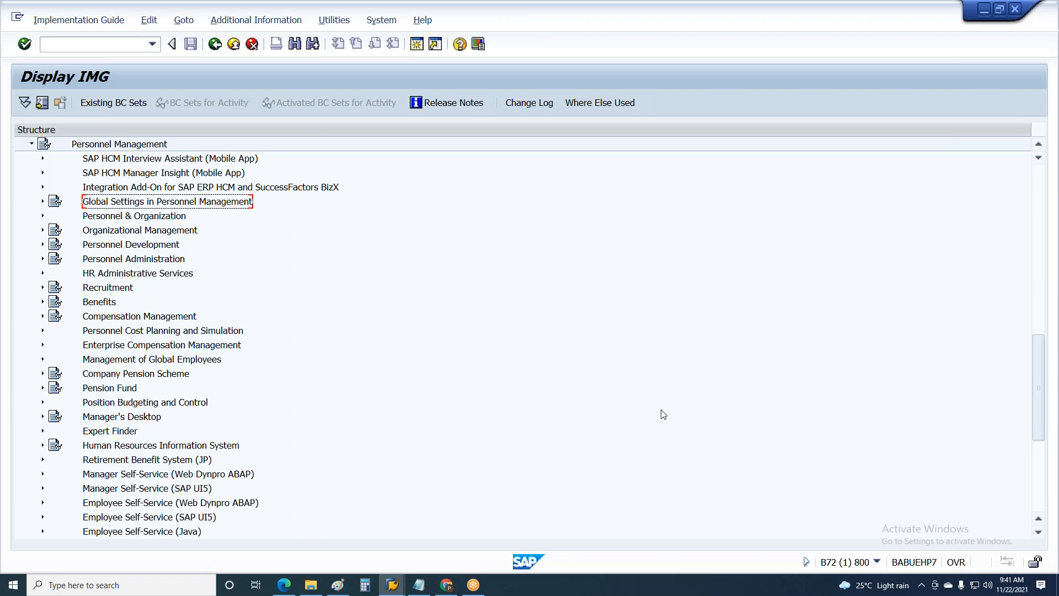
key("Right")
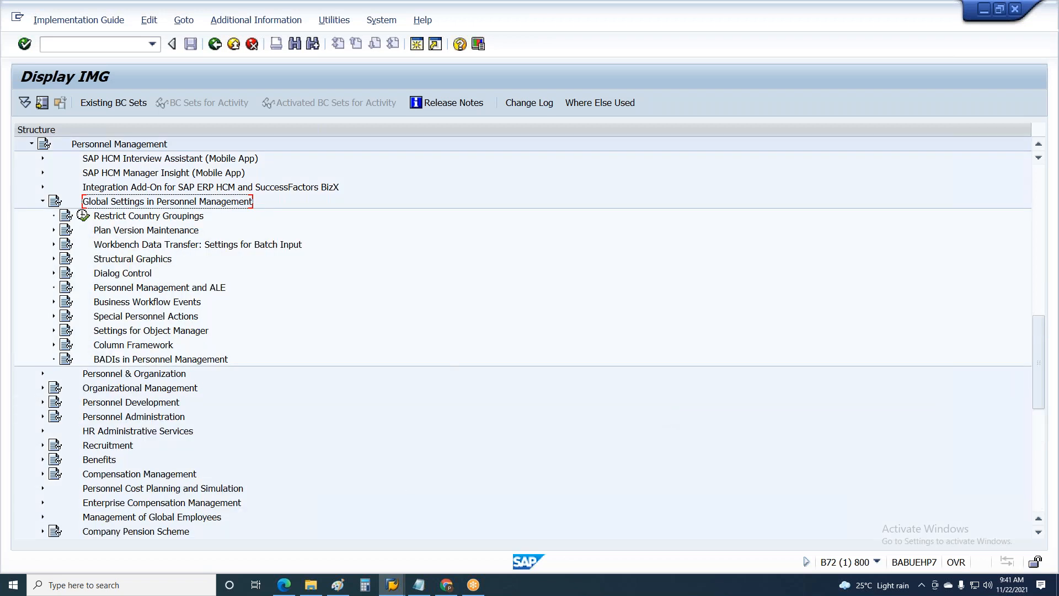
Switch to Notepad and begin the configuration path below the Transport Request heading with "IMG/personnel management/"
left_click(419, 589)
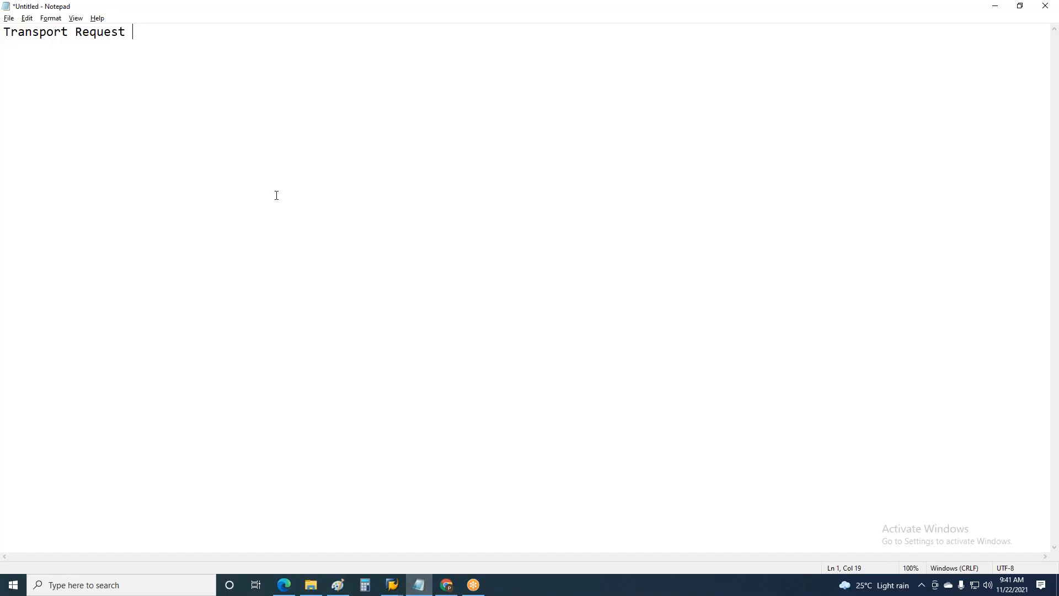
type("IMG?personnel manag")
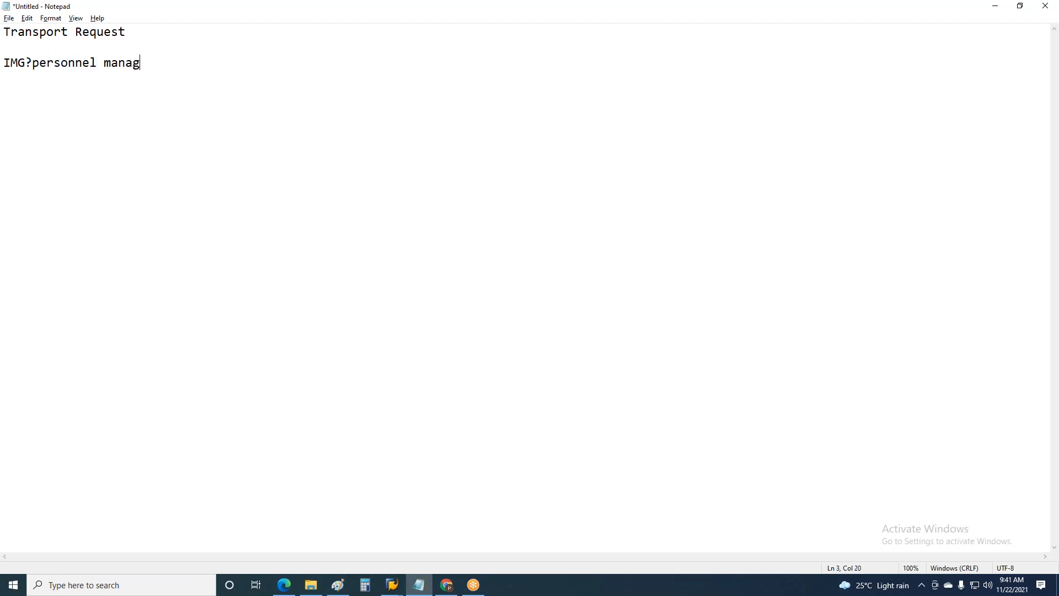
type("ement/")
left_click(32, 61)
key("BackSpace")
type("/")
left_click(195, 67)
Extend the configuration path in the note with "Global Settings in PA/"
type("Global Set")
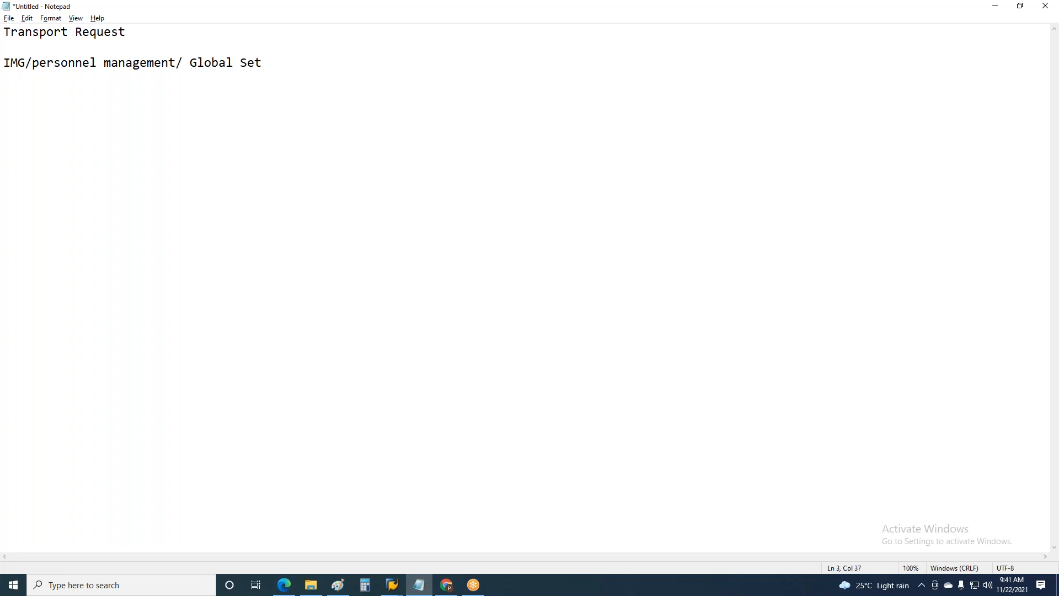
type("tingsin")
key("BackSpace")
key("BackSpace")
key("BackSpace")
type("n P")
key("BackSpace")
key("BackSpace")
key("BackSpace")
type("in PA/")
Switch to SAP and expand the Plan Version Maintenance node in the IMG tree
key("alt+Tab")
left_click(102, 234)
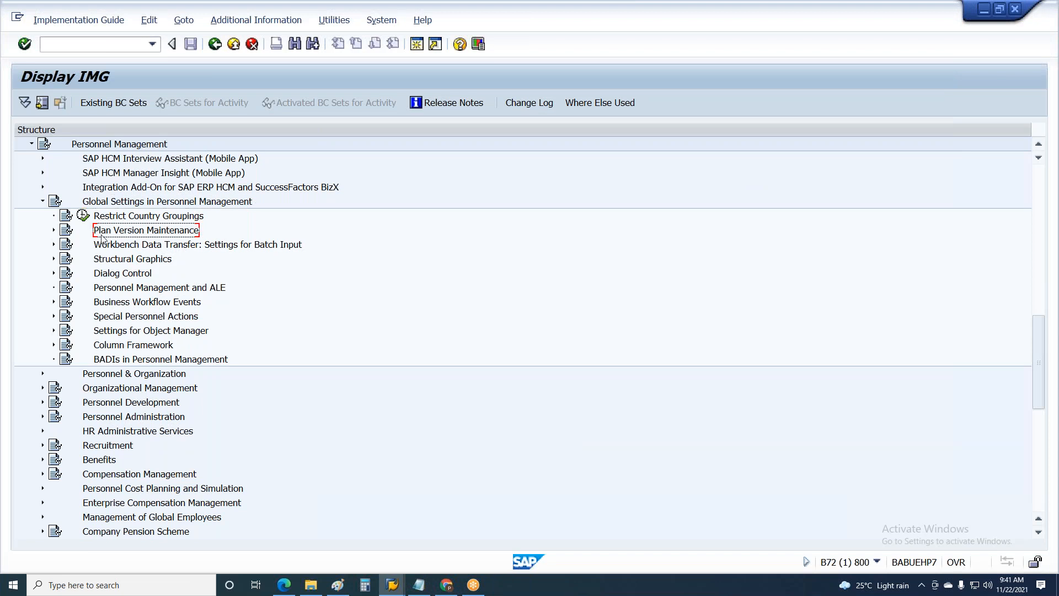
left_click(53, 230)
Switch to Notepad and append "Planversion maintenence /" to the configuration path
key("alt+Tab")
type("Plancv")
key("BackSpace")
key("BackSpace")
type("version maintai")
key("BackSpace")
type("e")
key("BackSpace")
key("BackSpace")
type("e")
type("nne")
key("BackSpace")
key("BackSpace")
type("en")
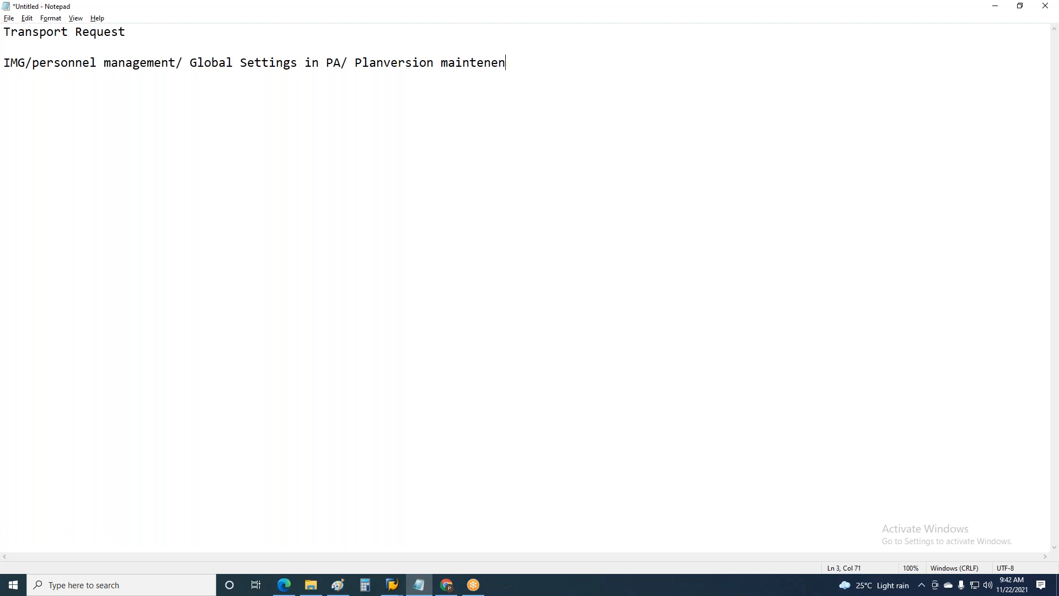
type("ce /")
Check the next IMG activity in SAP and complete the Notepad path with "maintain planversion", followed by line breaks
key("alt+Tab")
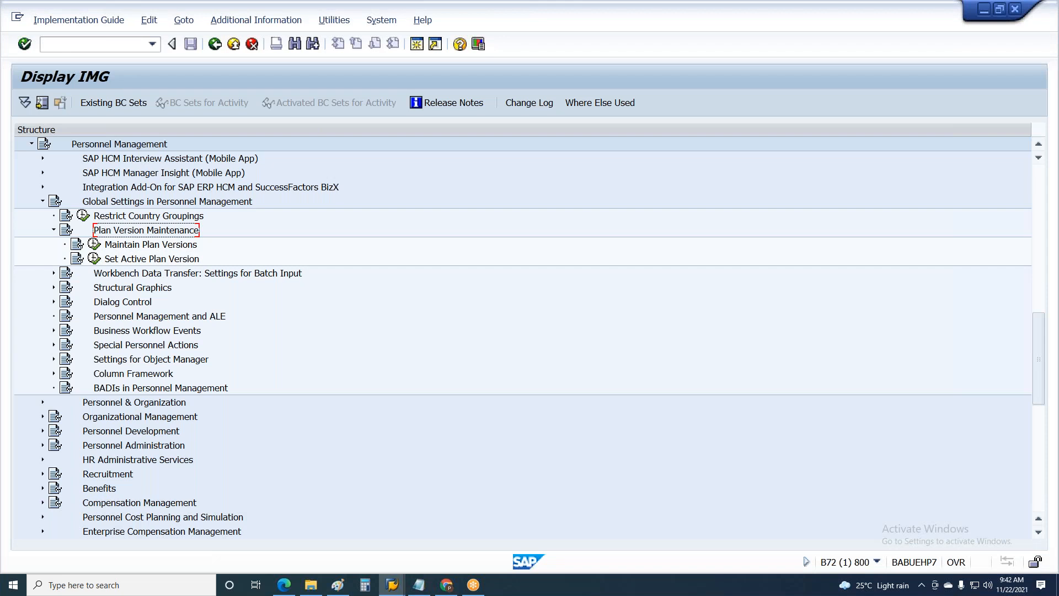
key("alt+Tab")
type("mail")
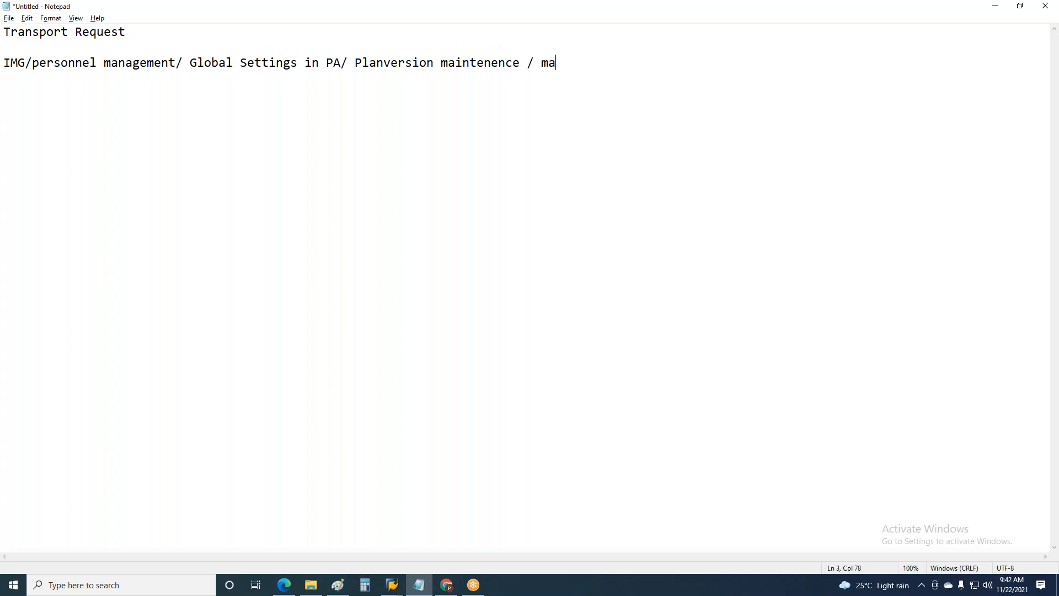
key("BackSpace")
type("ntain planversion")
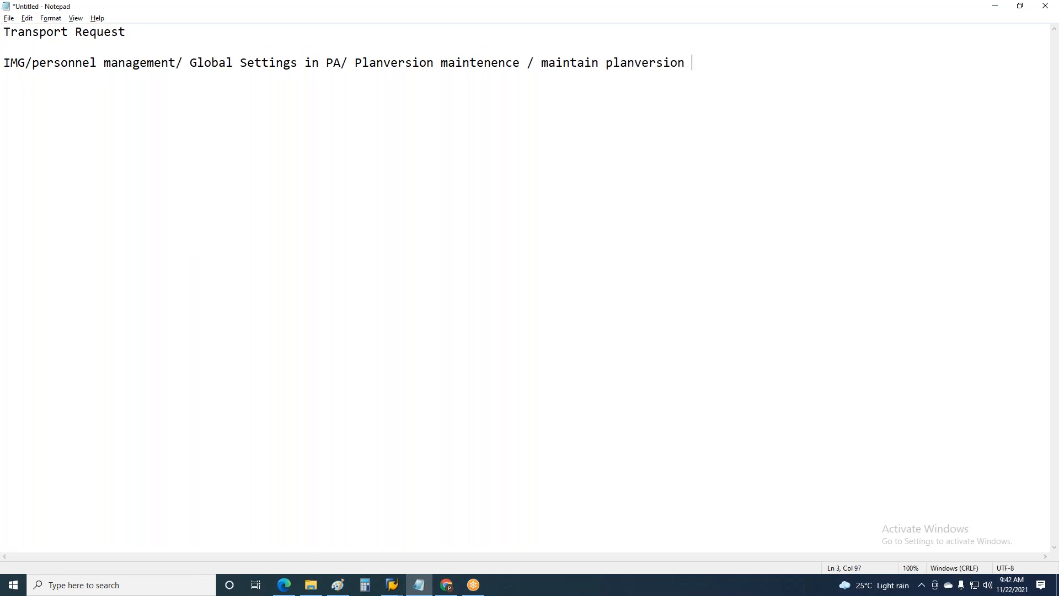
type("s")
key("Return")
key("Return")
Switch to SAP, open the Maintain Plan Versions activity and start adding new entries
key("alt+Tab")
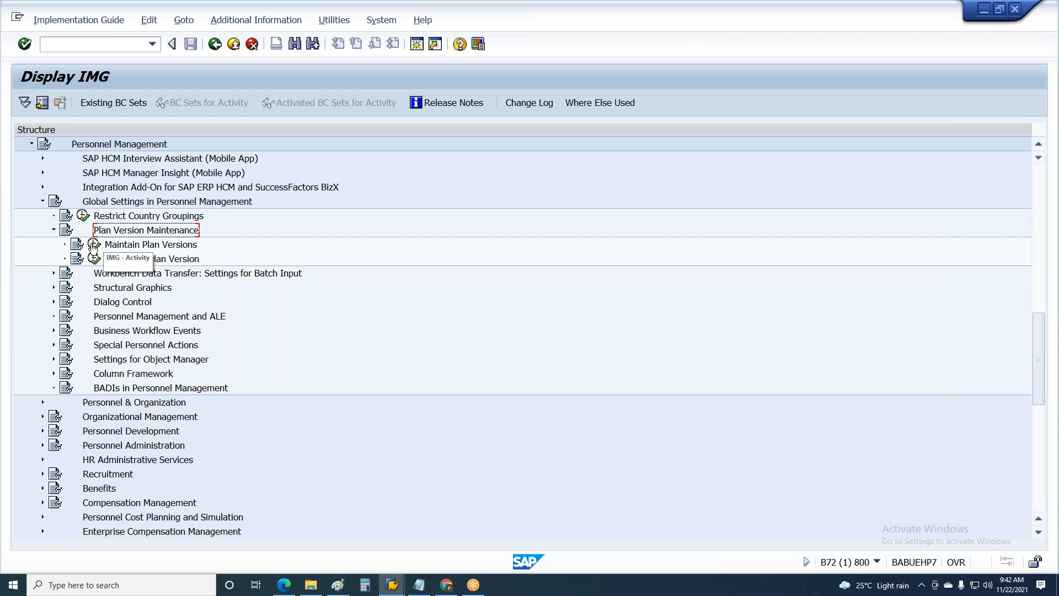
left_click(95, 243)
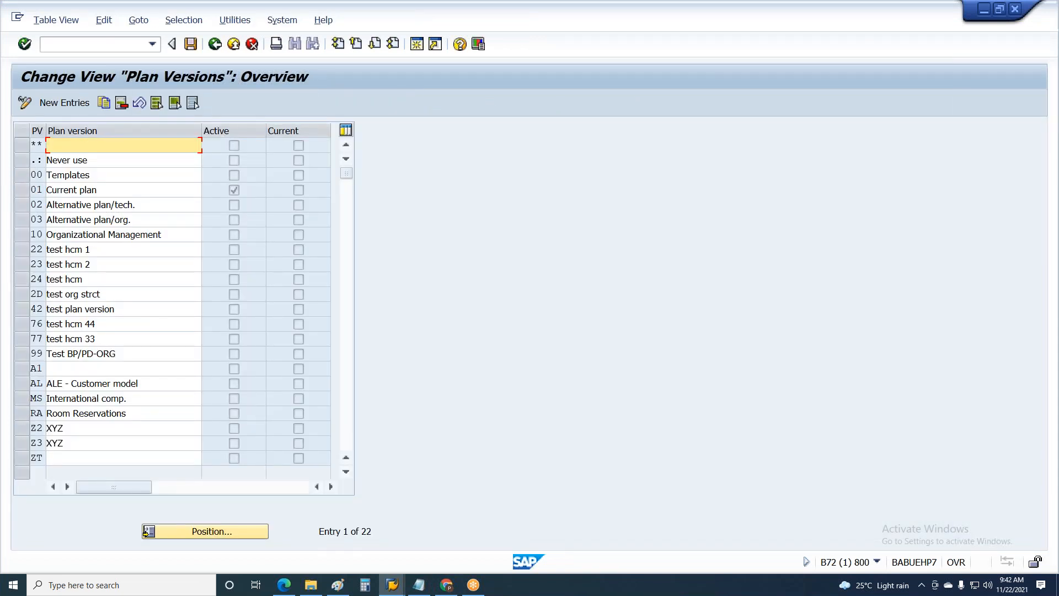
left_click(65, 107)
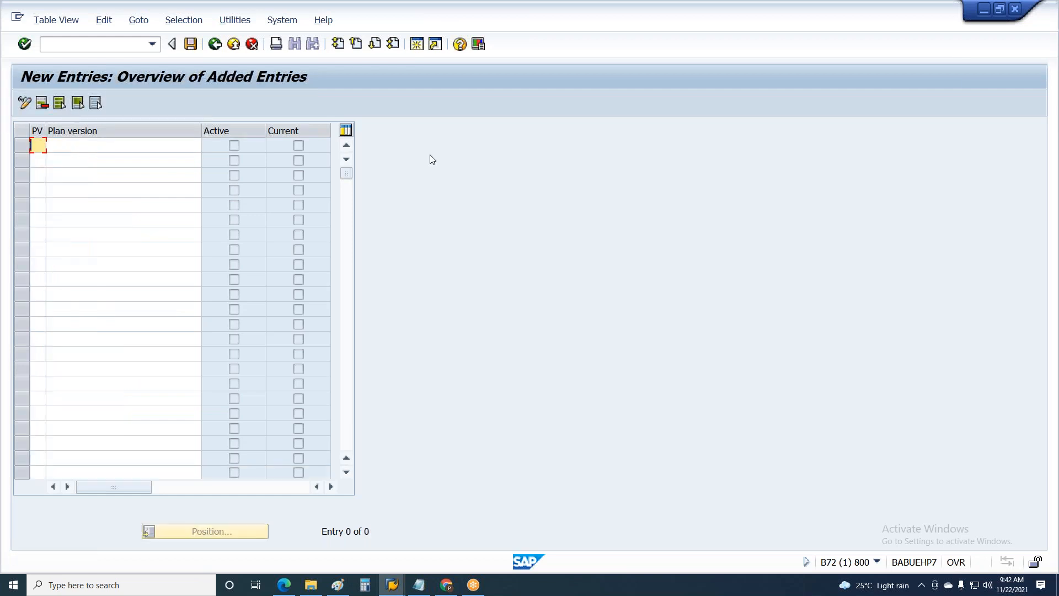
Enter a new plan version A9 with the description "Test" and save it
type("10")
key("BackSpace")
key("BackSpace")
type("A9")
key("Tab")
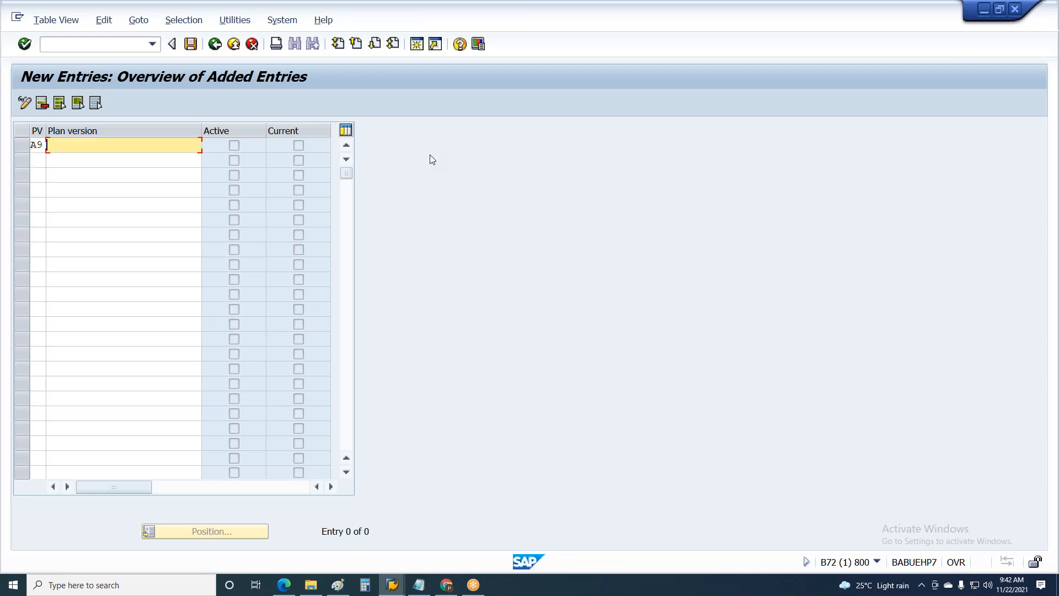
key("shift+Tab")
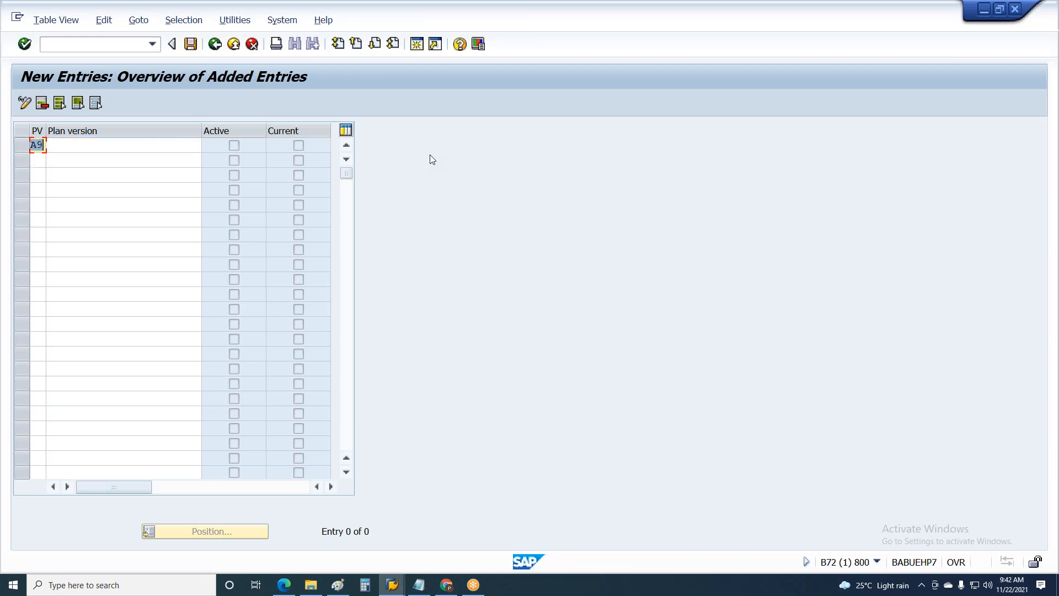
key("Tab")
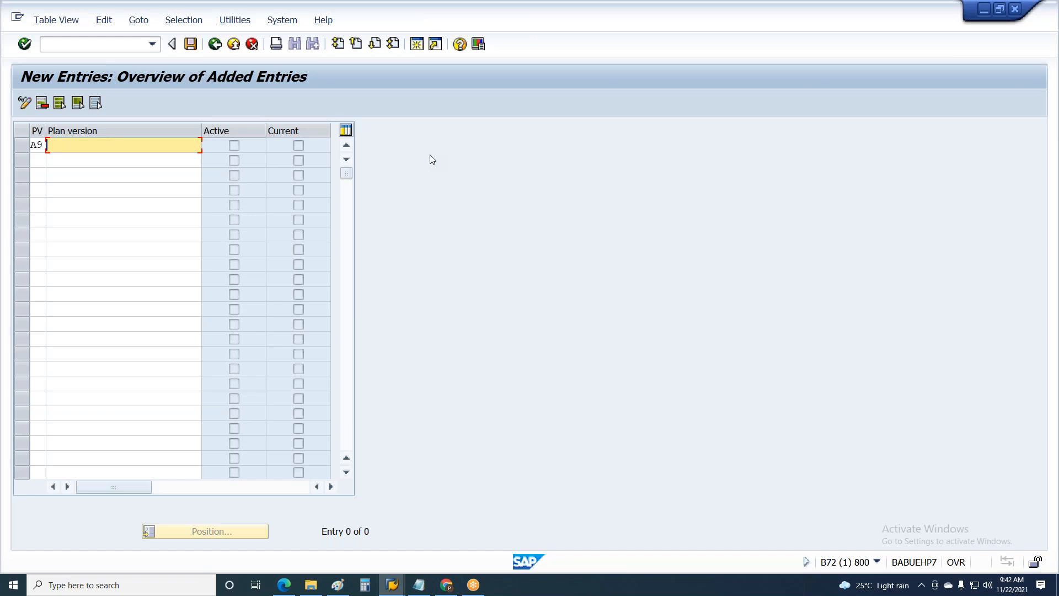
type("Test")
key("Escape")
left_click(190, 45)
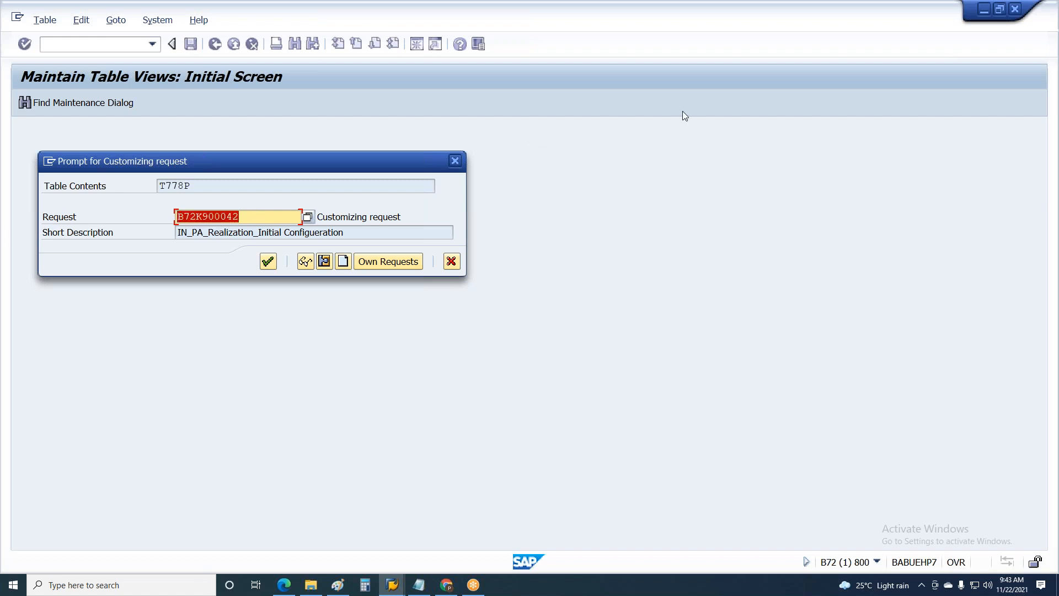
Clear the proposed request number in the customizing prompt and start creating a new request
key("Delete")
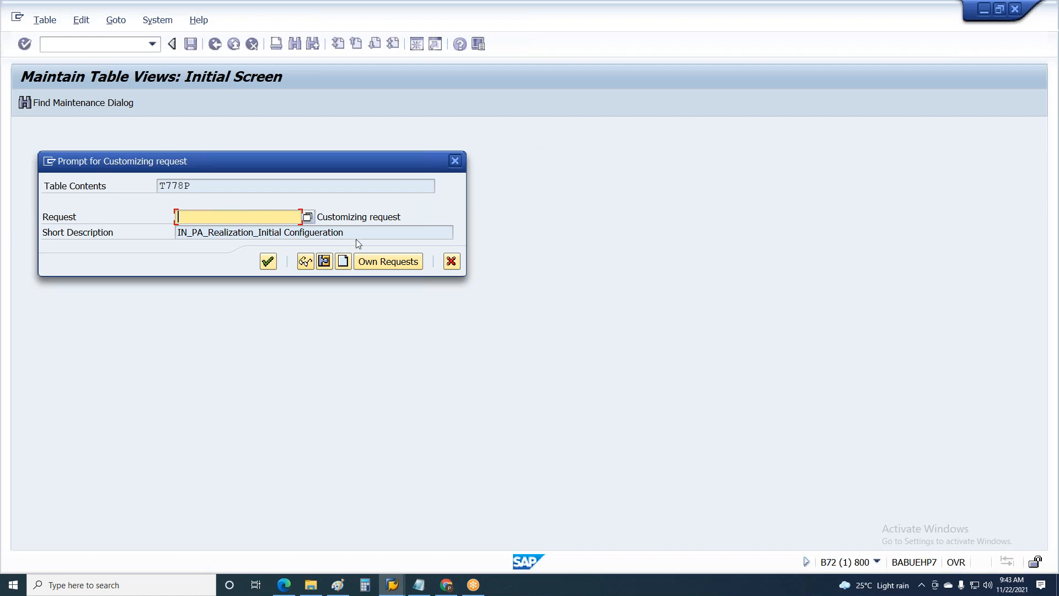
key("Tab")
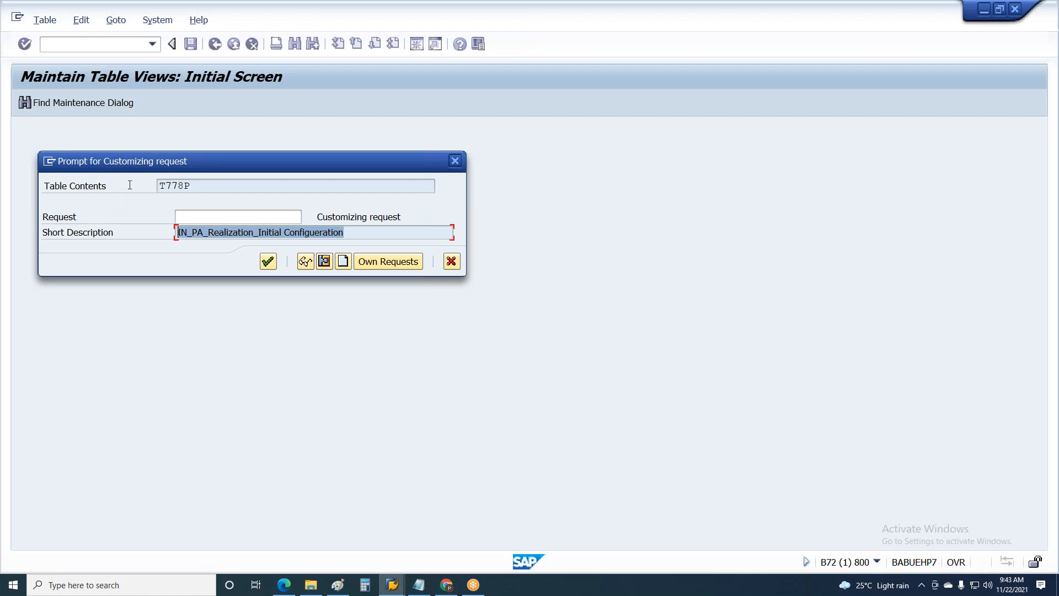
left_click(343, 261)
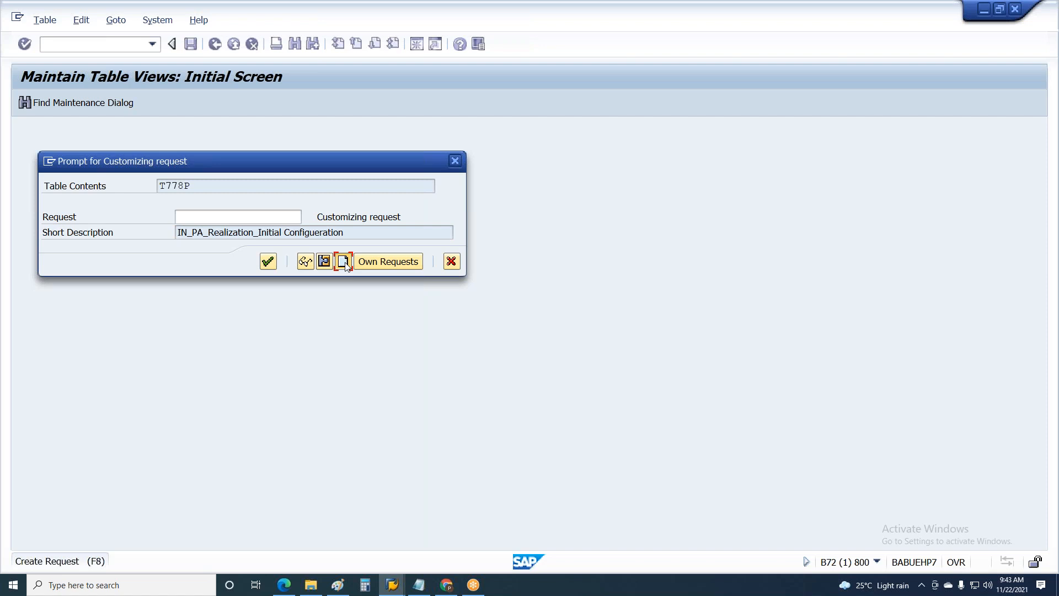
left_click(343, 262)
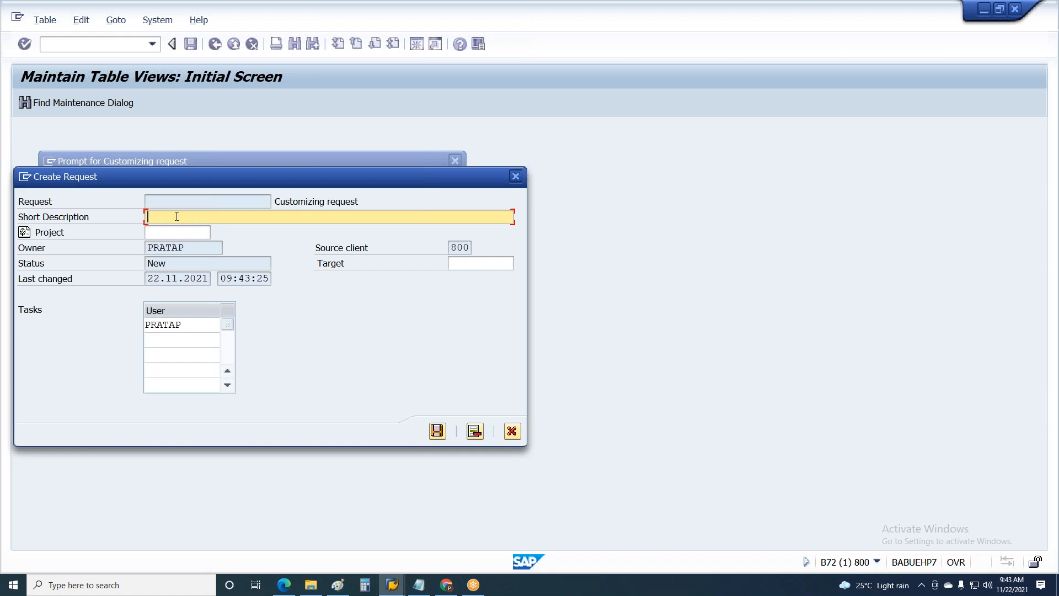
Begin the new request's short description with "IN_PA_UAT_12347565"
type("IN")
type("_")
type("PA")
type("_")
type("US")
type("AT")
type("_")
type("000000")
key("BackSpace")
key("BackSpace")
key("BackSpace")
key("BackSpace")
key("BackSpace")
key("BackSpace")
type("X")
key("BackSpace")
type("12347565_")
Complete the short description with "_Planversion Creation" and save the customizing request
type("Planversion Creat")
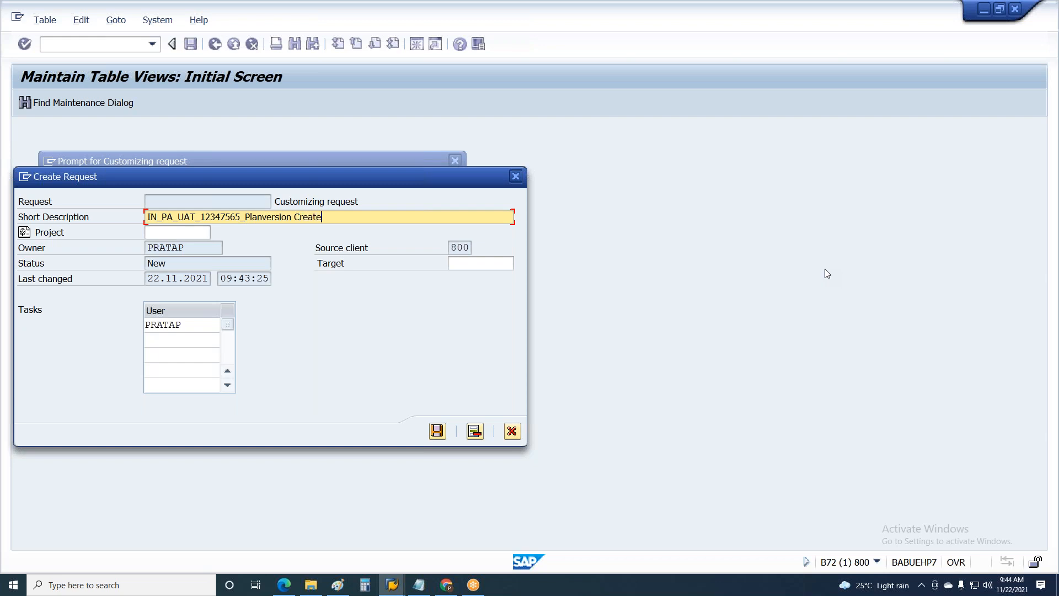
type("ion")
double_click(187, 249)
left_click(437, 430)
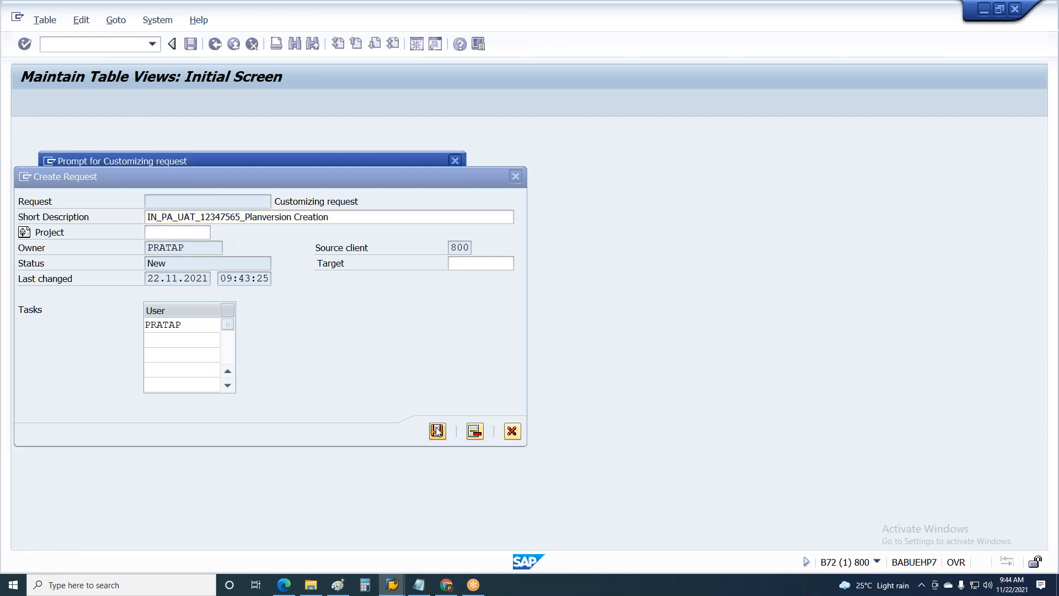
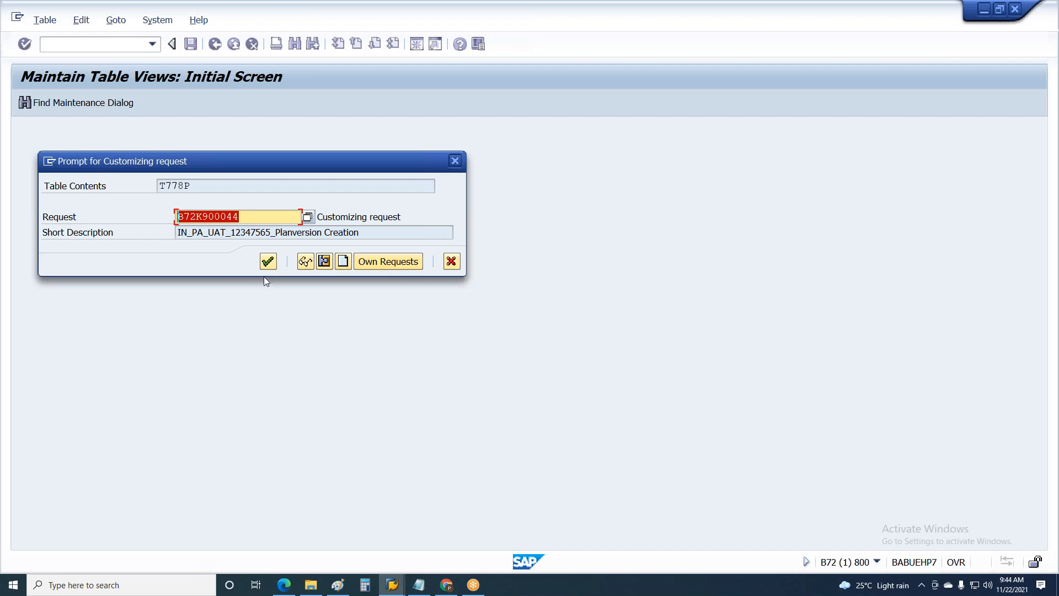
Record the plan version A9 entry in the new customizing request and return to the IMG structure
left_click(267, 262)
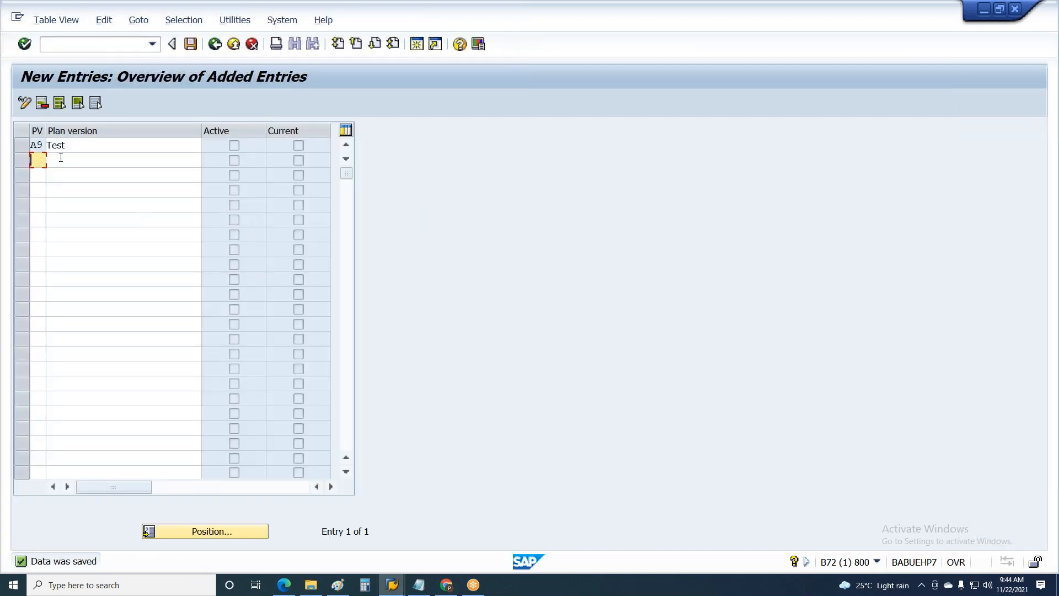
left_click(56, 144)
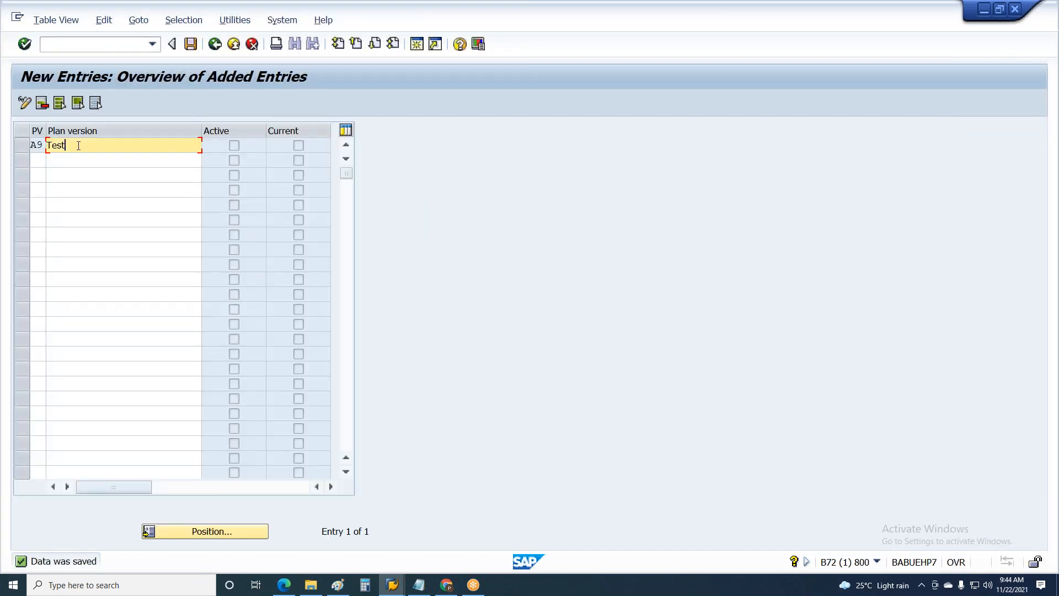
key("ctrl+s")
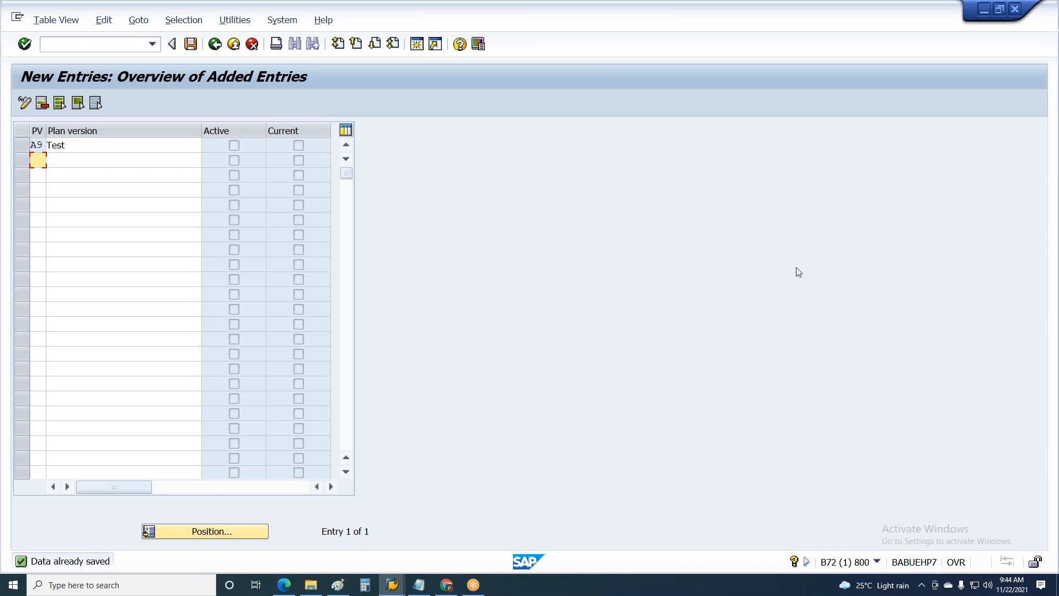
key("F3")
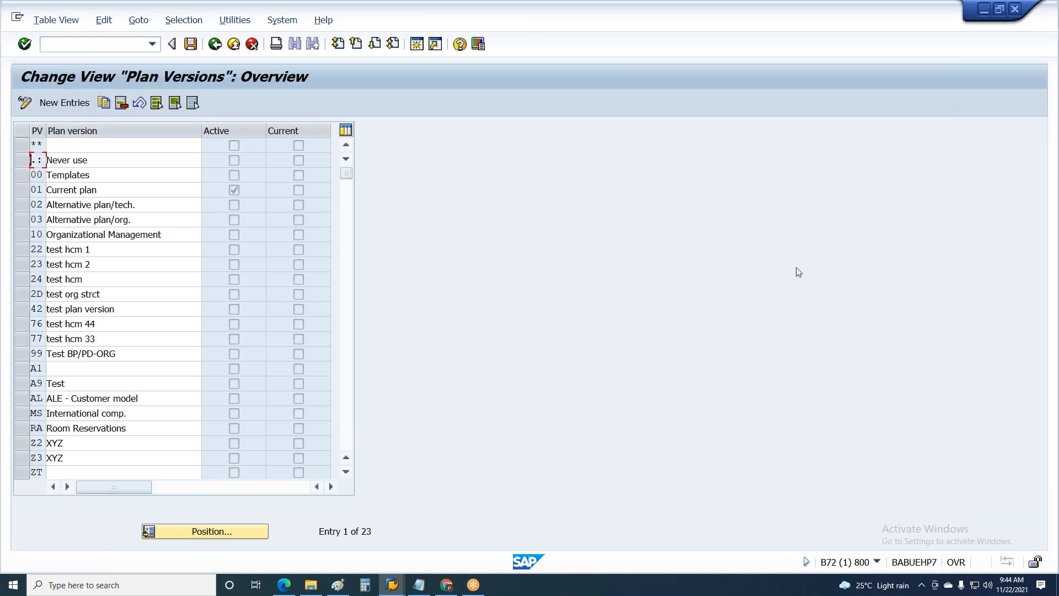
key("F3")
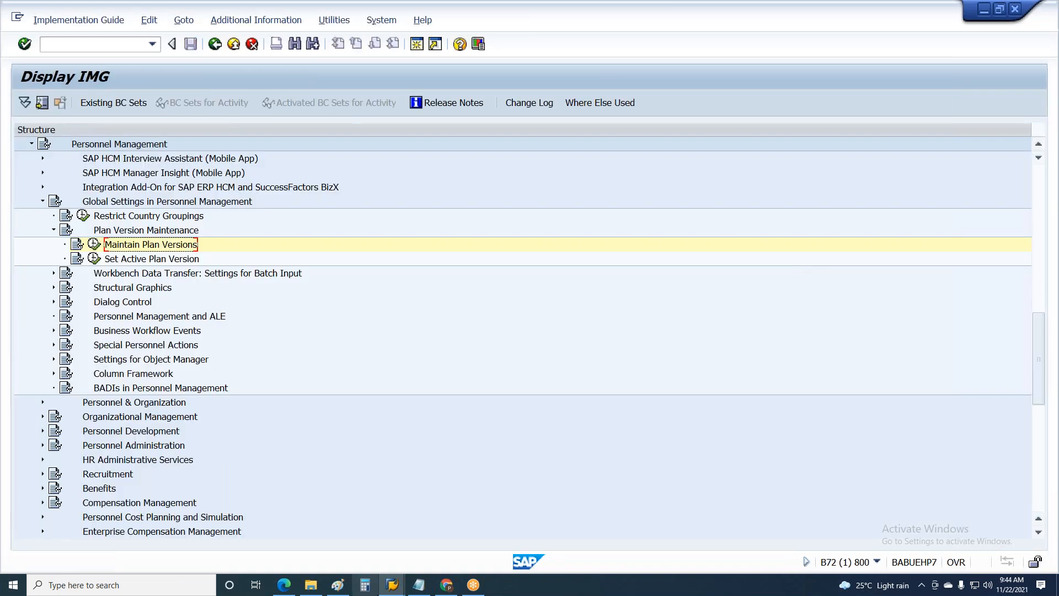
Switch to Paint and write "01-ABC" at font size 14 in the small IMG box of the Dev or Golden client
left_click(393, 579)
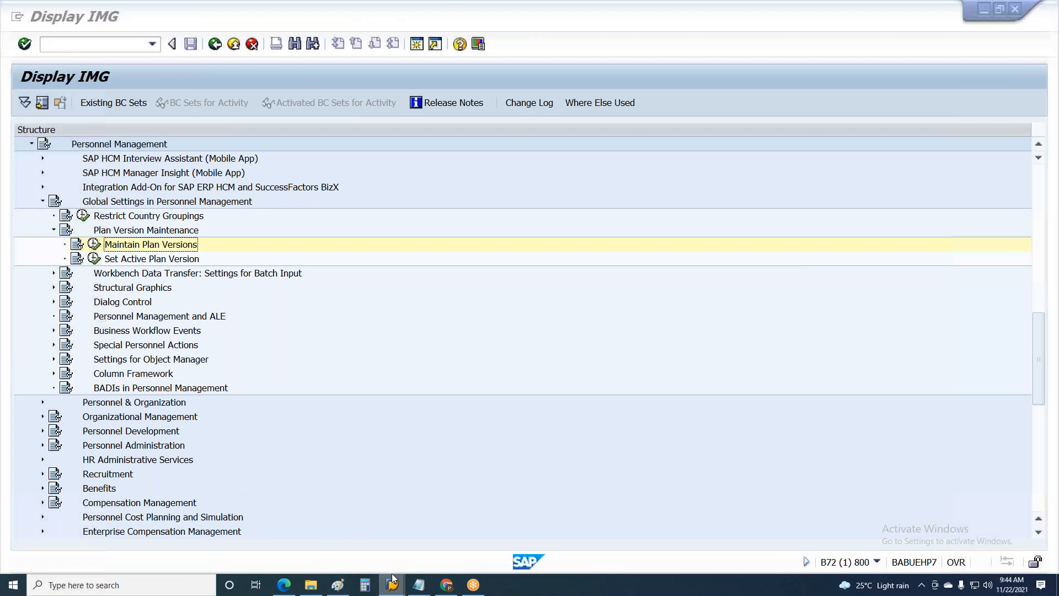
left_click(334, 587)
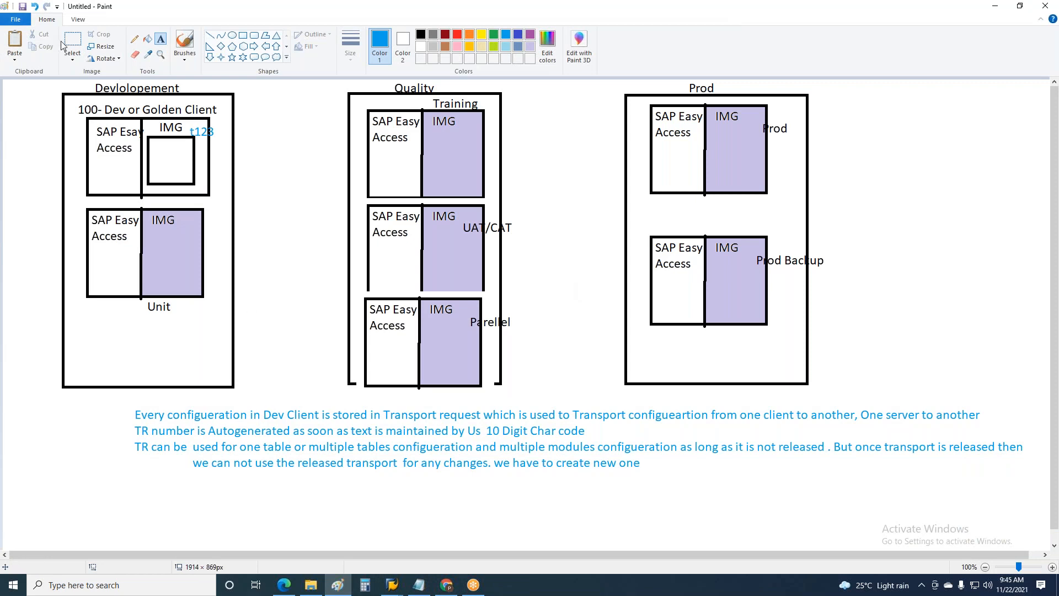
left_click(152, 144)
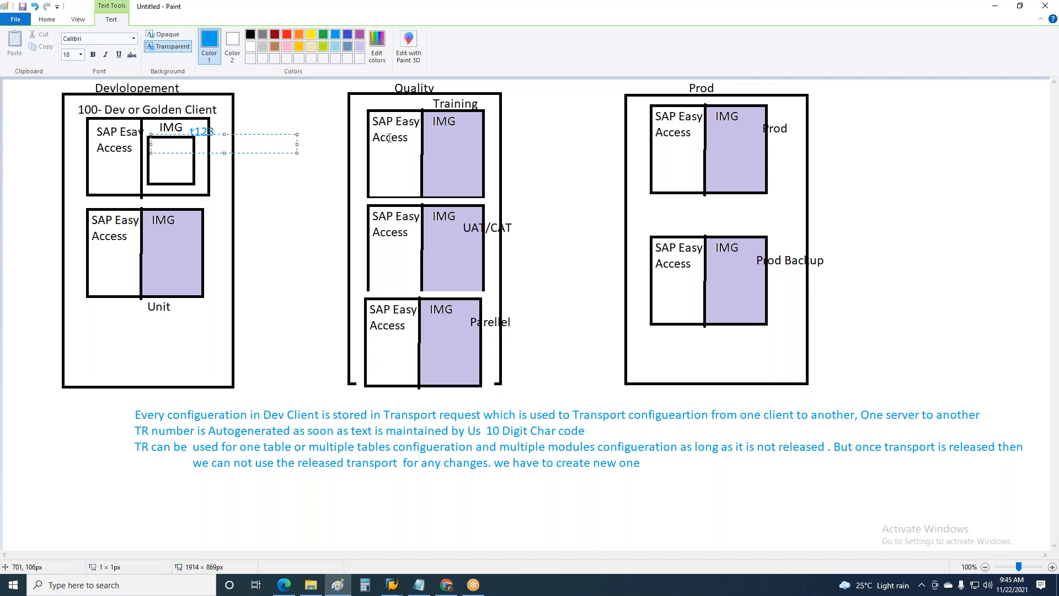
type("01-ABC")
key("Return")
key("ctrl+a")
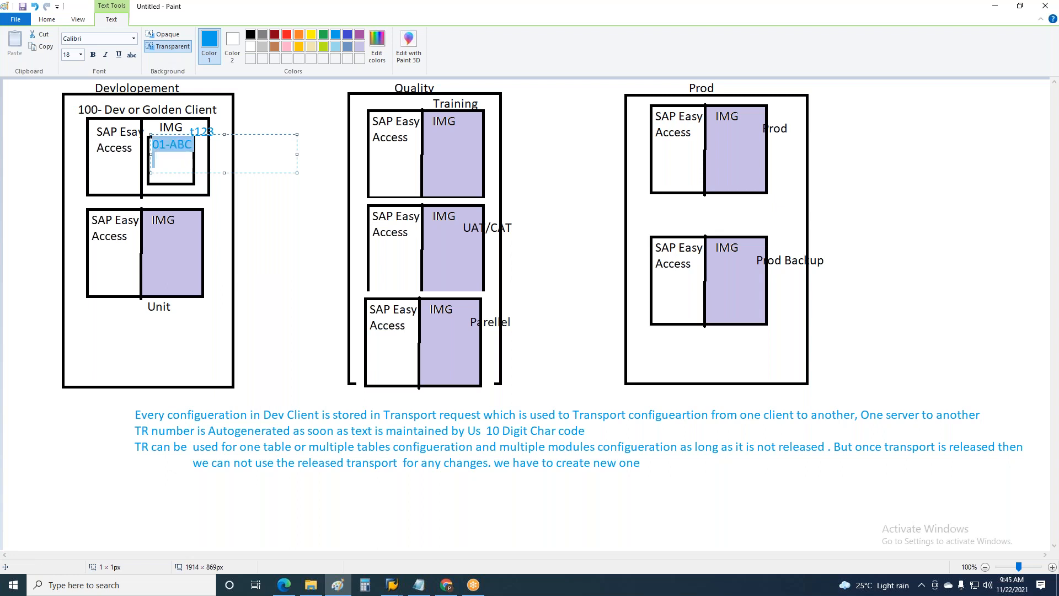
left_click(80, 54)
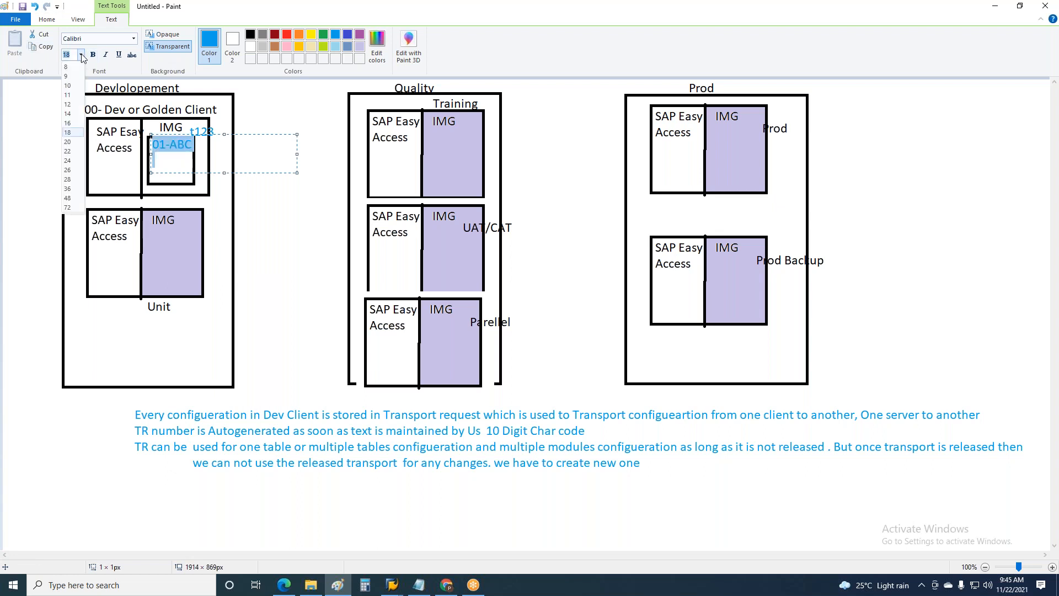
left_click(76, 115)
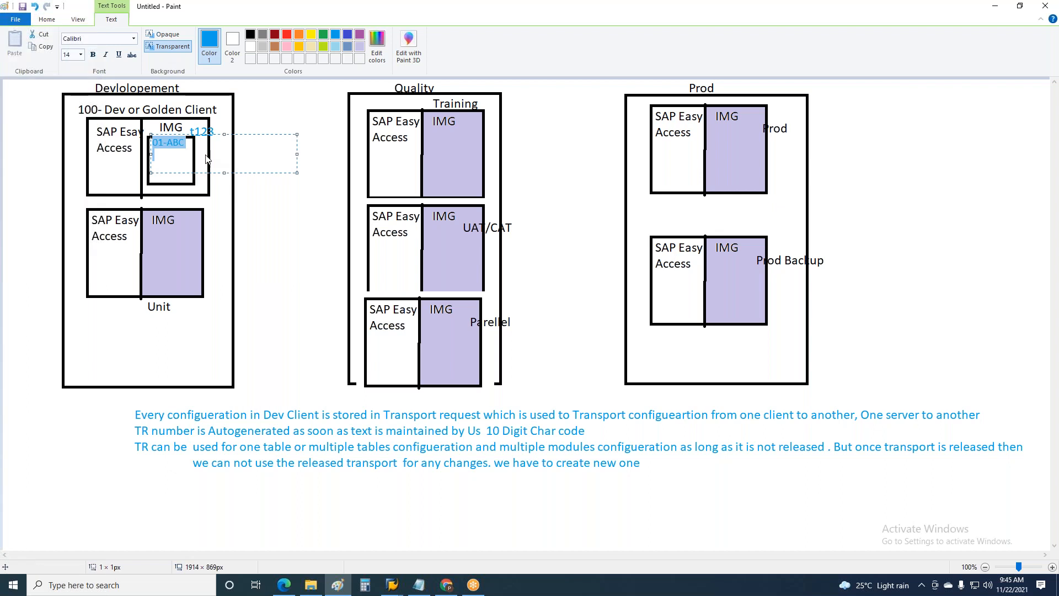
Add the line "02-BCD" under "01-ABC" in the development client's table box and finish the text
left_click(186, 150)
key("Return")
type("02-BCD")
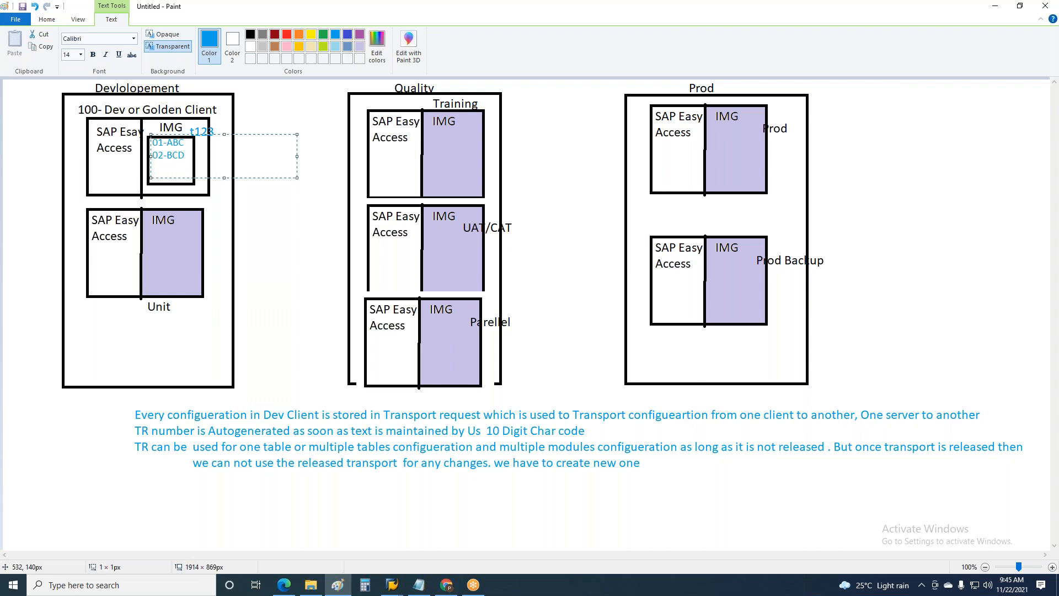
left_click(314, 240)
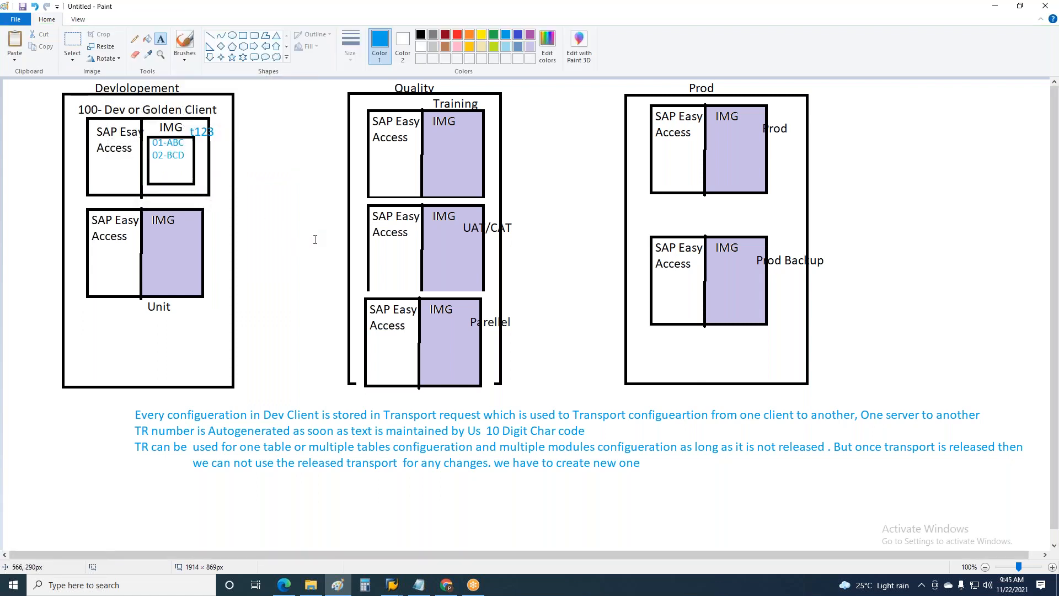
Copy the table box with its two entries from the Golden client into the IMG area of the Unit client
left_click(184, 154)
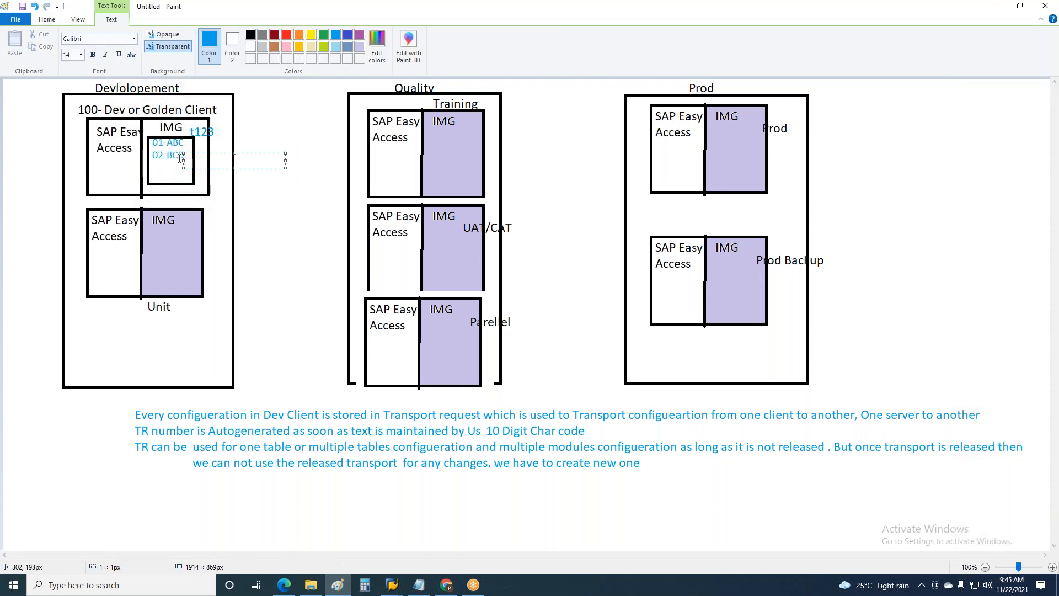
left_click(47, 20)
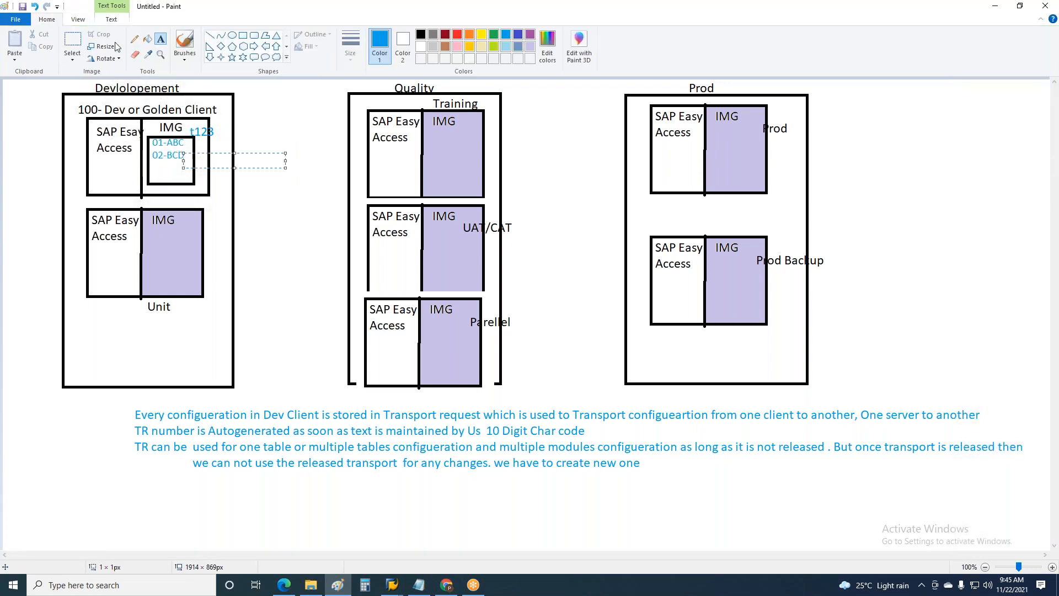
left_click(71, 41)
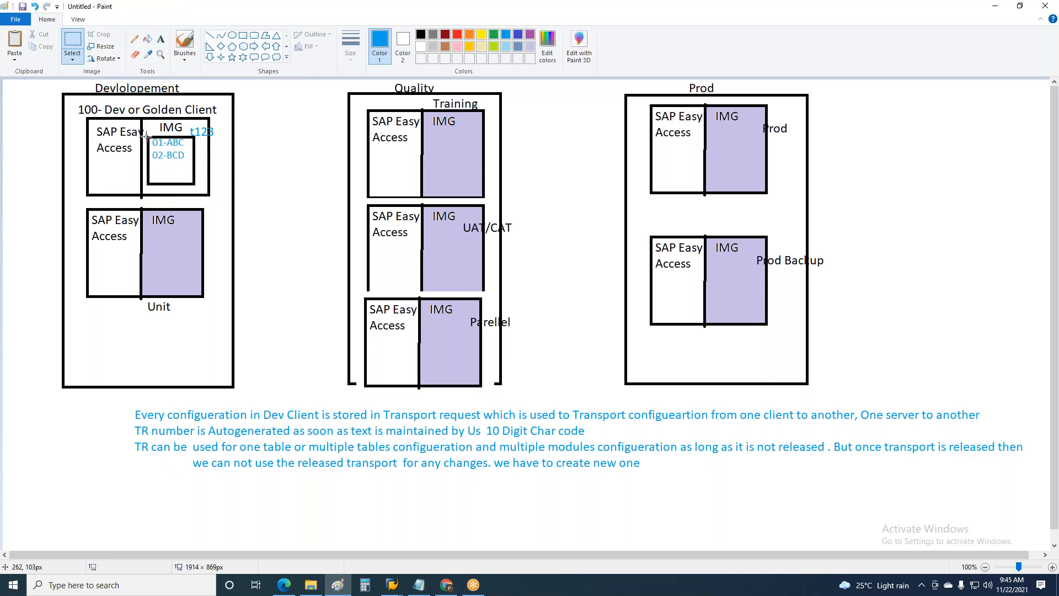
left_click_drag(146, 134, 196, 185)
key("ctrl+c")
key("ctrl+v")
left_click_drag(22, 116, 163, 273)
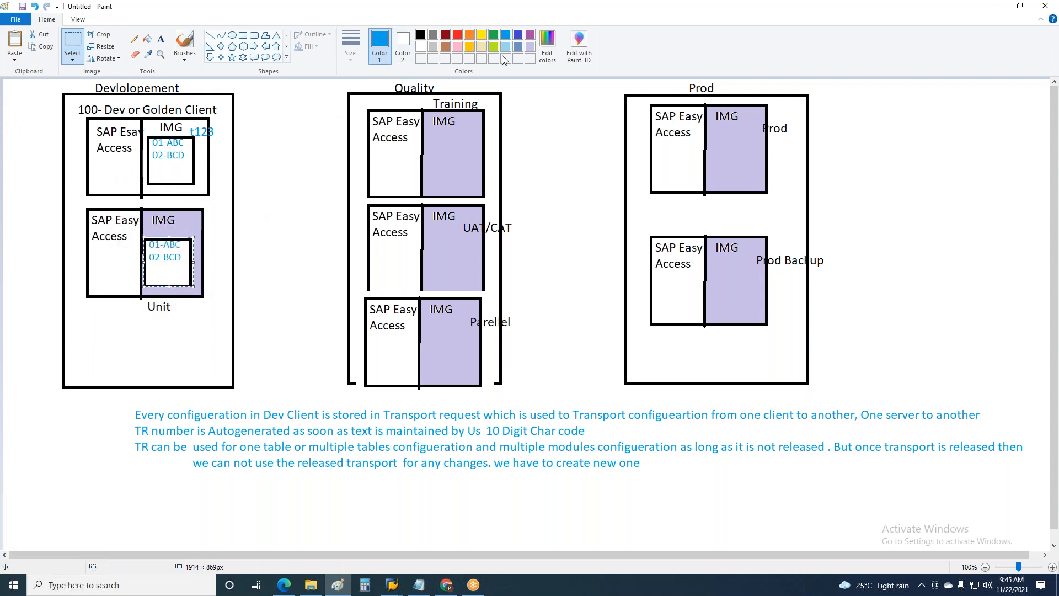
Fill the Unit client's copied table box with the lavender colour of its IMG area
left_click(530, 46)
left_click(147, 39)
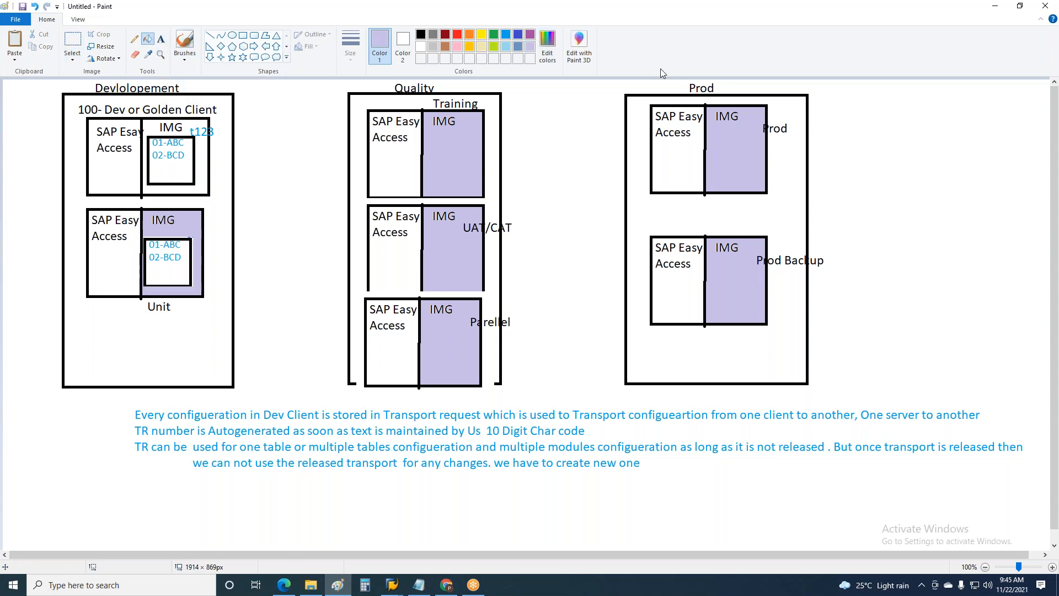
left_click(176, 264)
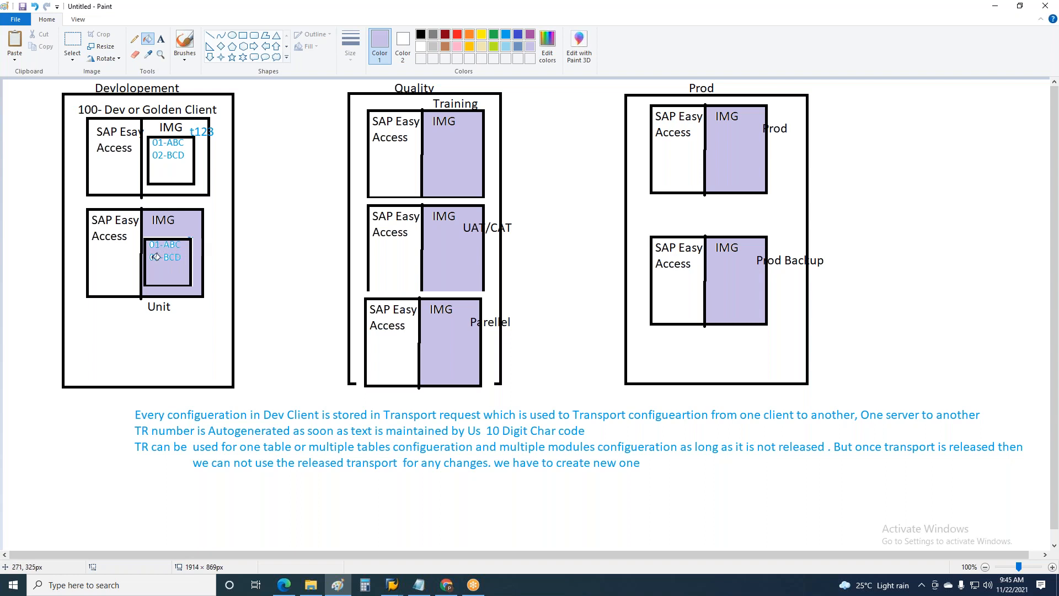
Copy the lavender table box from the Unit client into the Training client's IMG area
left_click(72, 41)
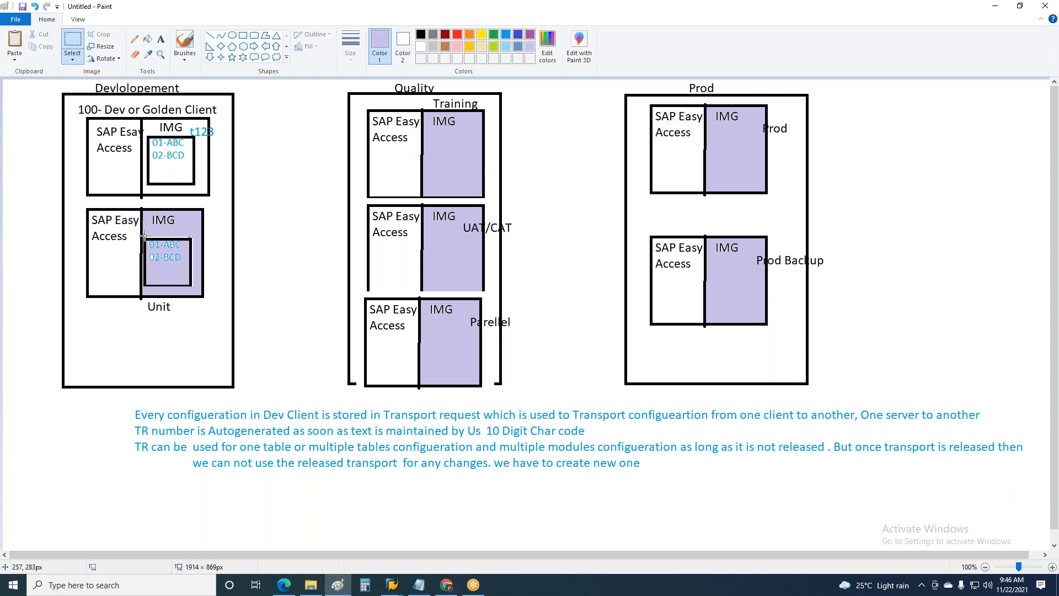
left_click_drag(143, 234, 198, 293)
key("ctrl+c")
key("ctrl+v")
left_click_drag(19, 101, 446, 155)
Paste further copies of the lavender table box into the IMG areas of the UAT/CAT and Parellel clients
key("ctrl+c")
key("ctrl+v")
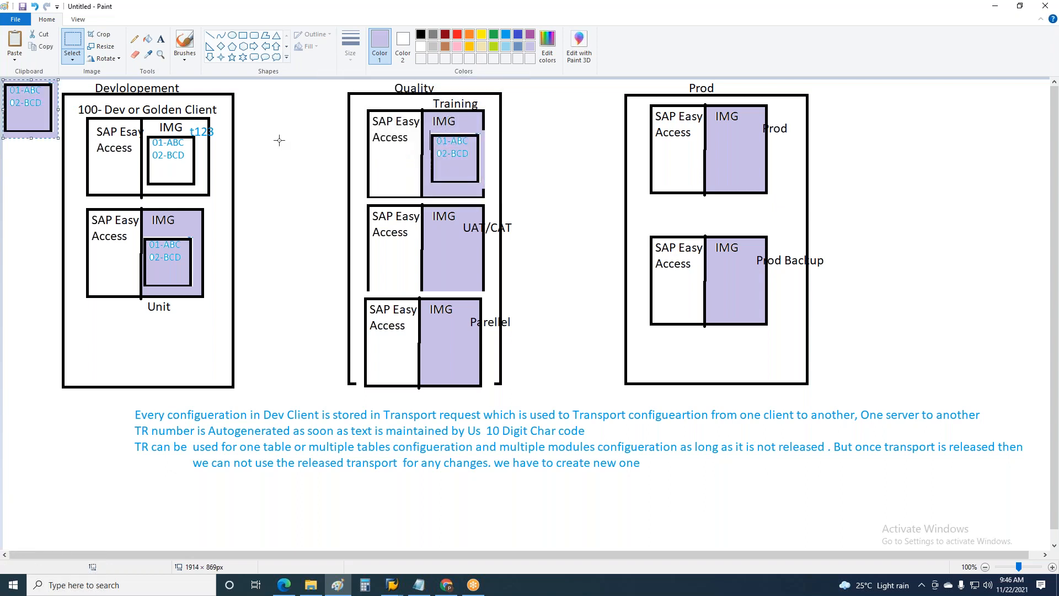
left_click_drag(24, 116, 434, 262)
key("ctrl+v")
left_click_drag(37, 121, 459, 361)
Paste copies of the lavender table box into the IMG areas of the Prod and Prod Backup clients
key("ctrl+v")
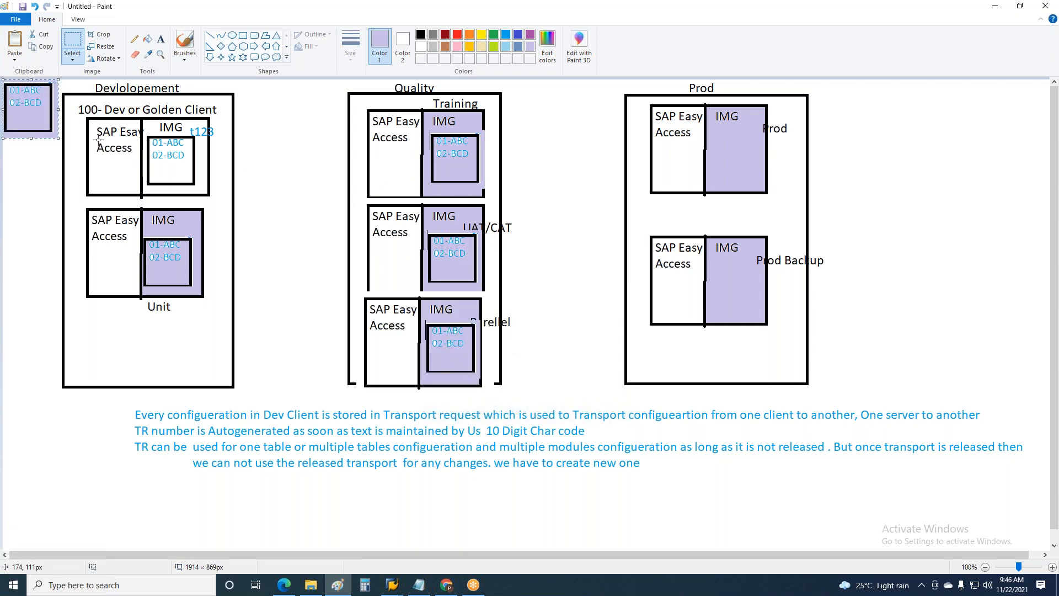
left_click_drag(27, 102, 736, 154)
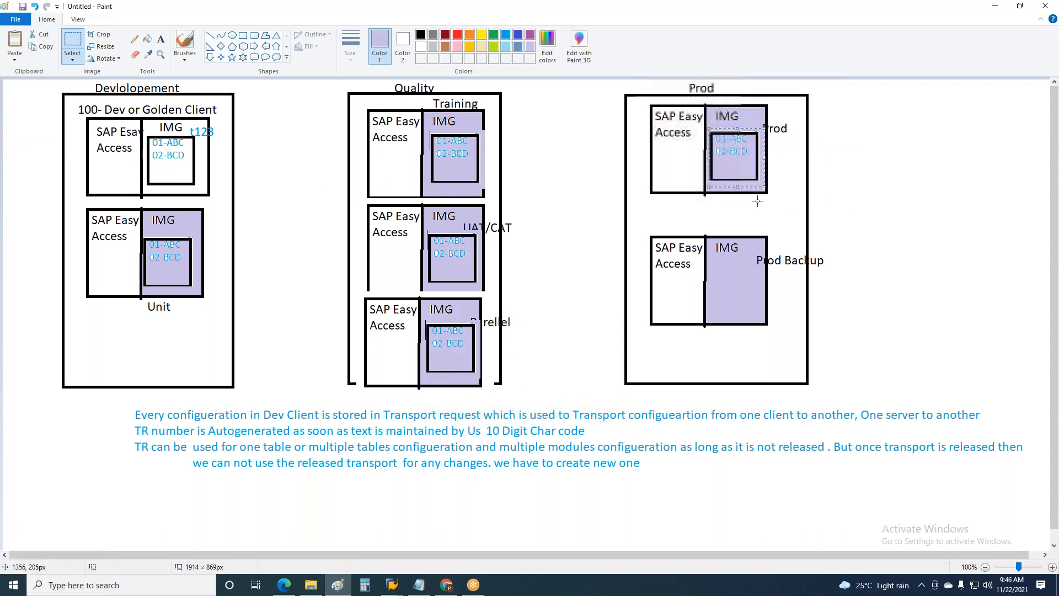
key("ctrl+v")
left_click_drag(22, 111, 726, 293)
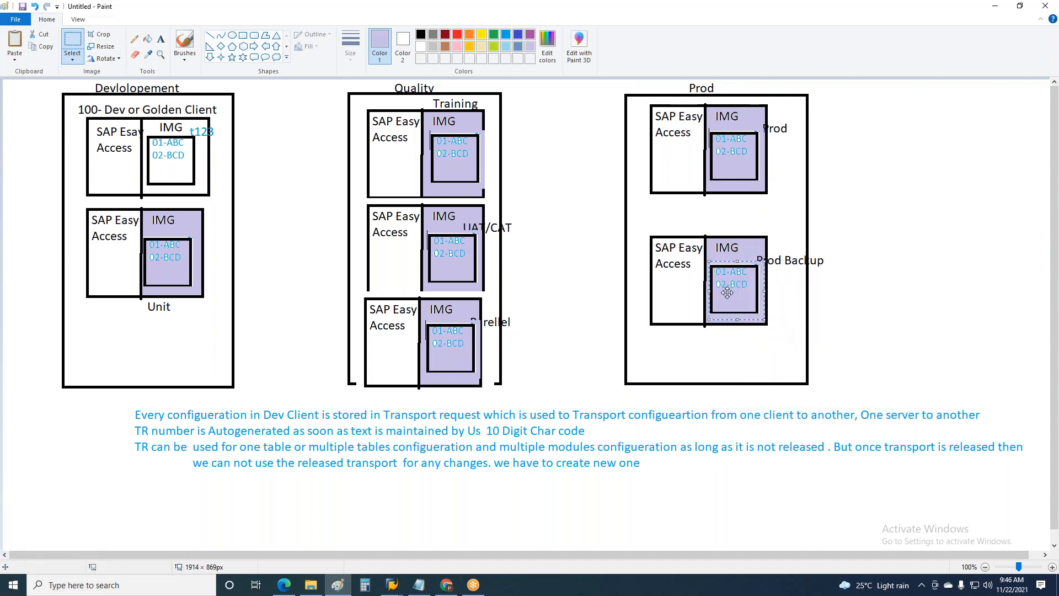
left_click(914, 201)
Add the black text lines "HY- Hyd" and "BA-BAN" below 02-BCD in the Golden client's table box
left_click(159, 44)
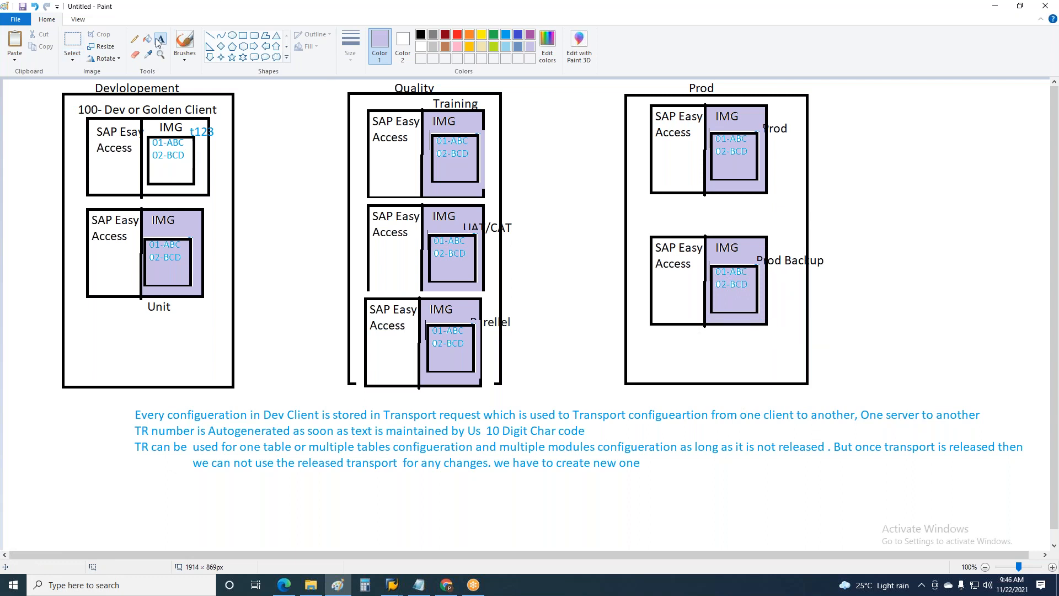
left_click(152, 158)
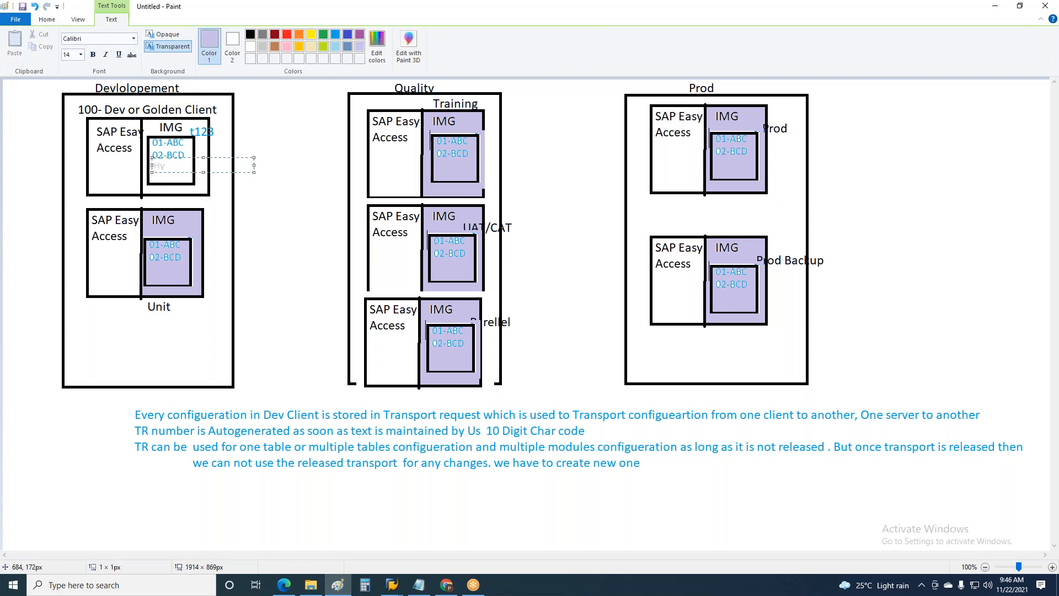
left_click(250, 34)
type("HY")
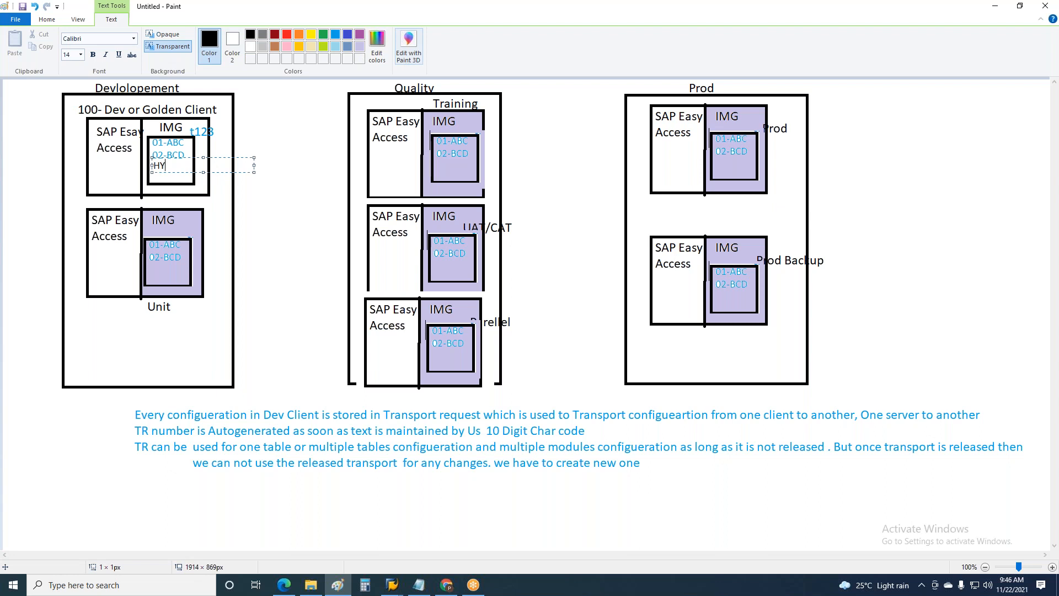
type("- Hyd")
key("Return")
type("BA-BAN")
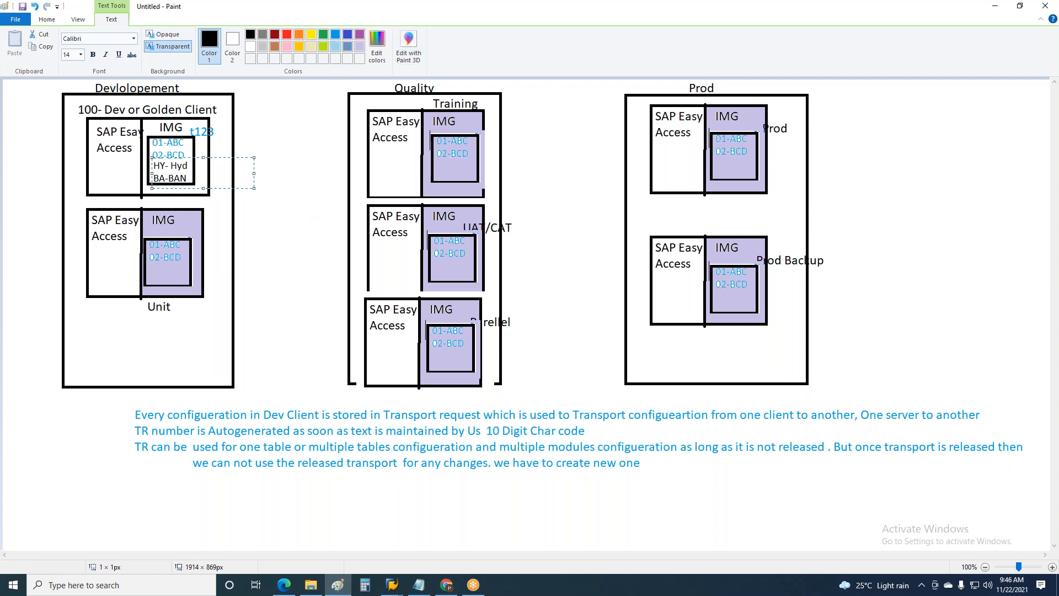
left_click(254, 255)
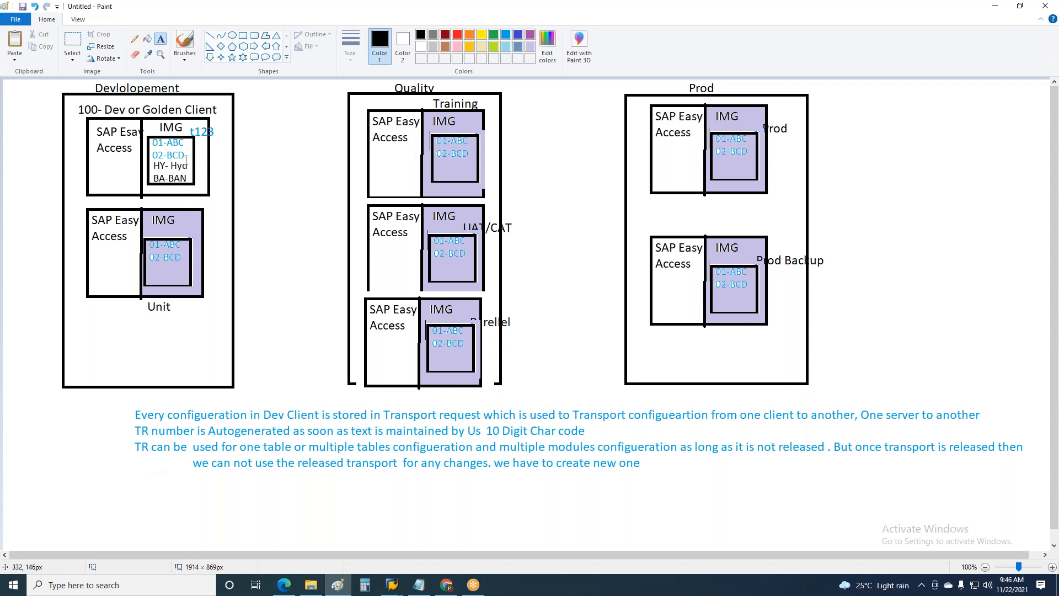
Write the label "TR1" in black below the blue transport request notes
left_click(136, 492)
type("TR1")
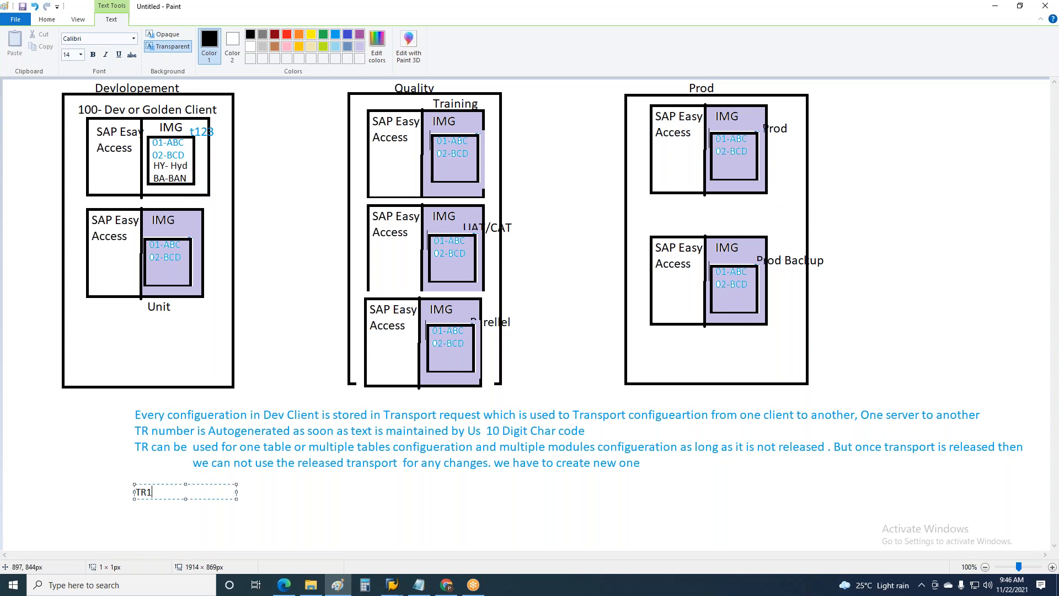
left_click(356, 466)
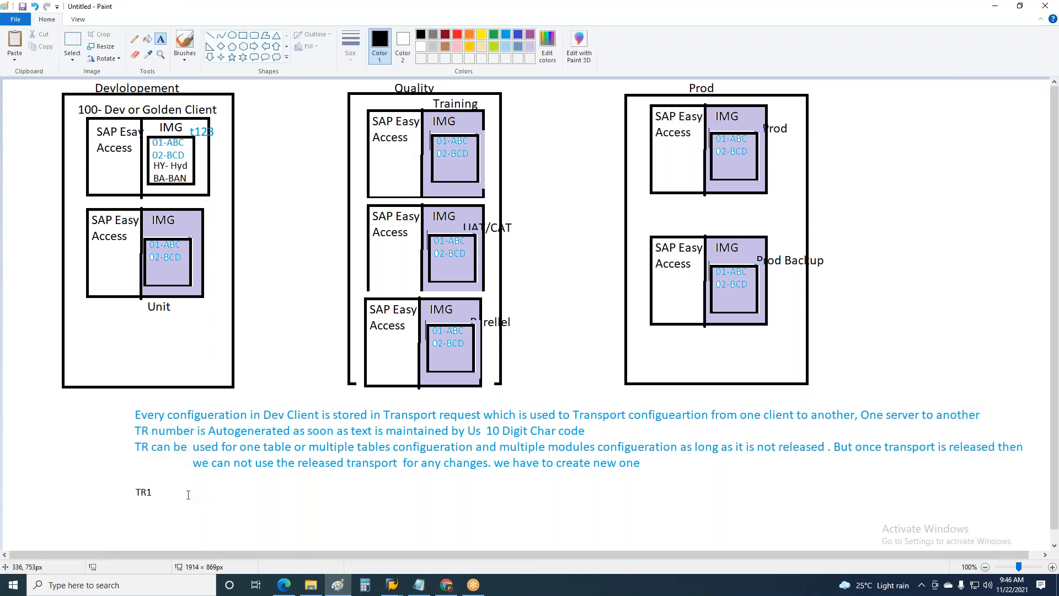
Write "New HY" with "BA" on the line below it, beside the TR1 label
left_click(188, 495)
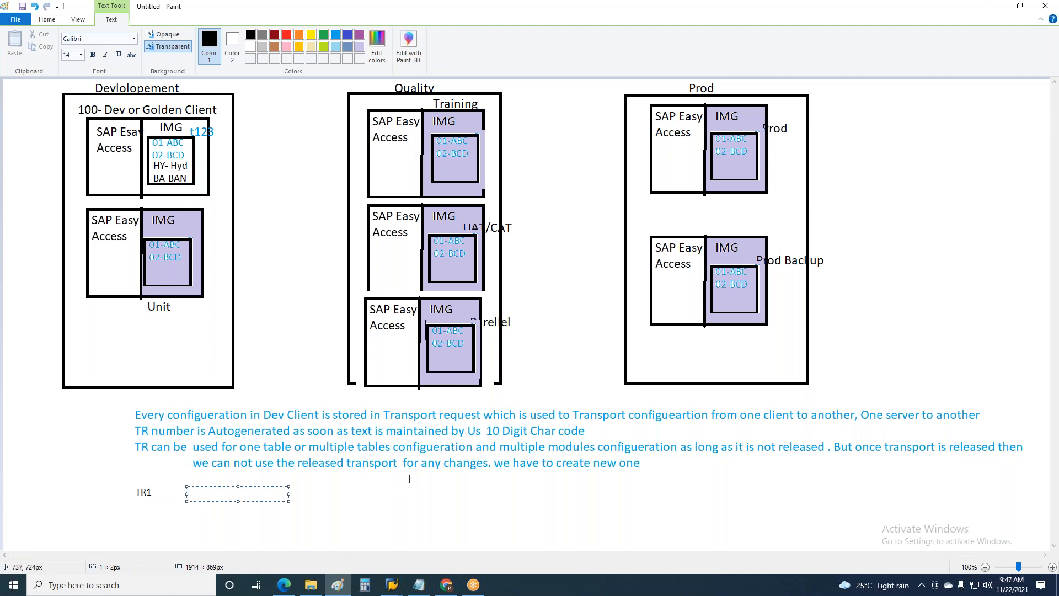
type("New  HY")
key("Return")
type("BA")
left_click(453, 508)
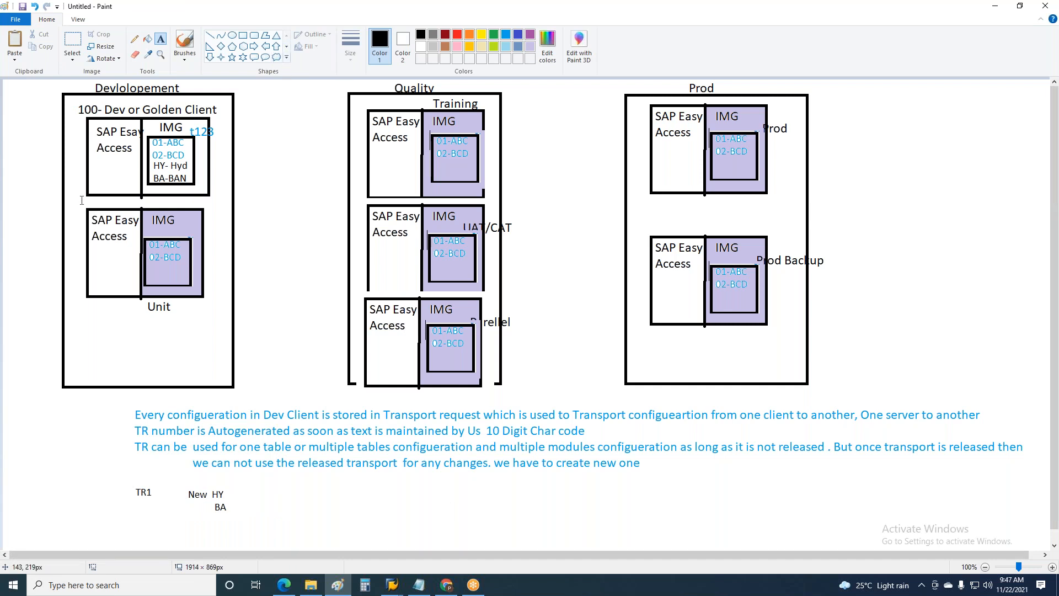
left_click(232, 35)
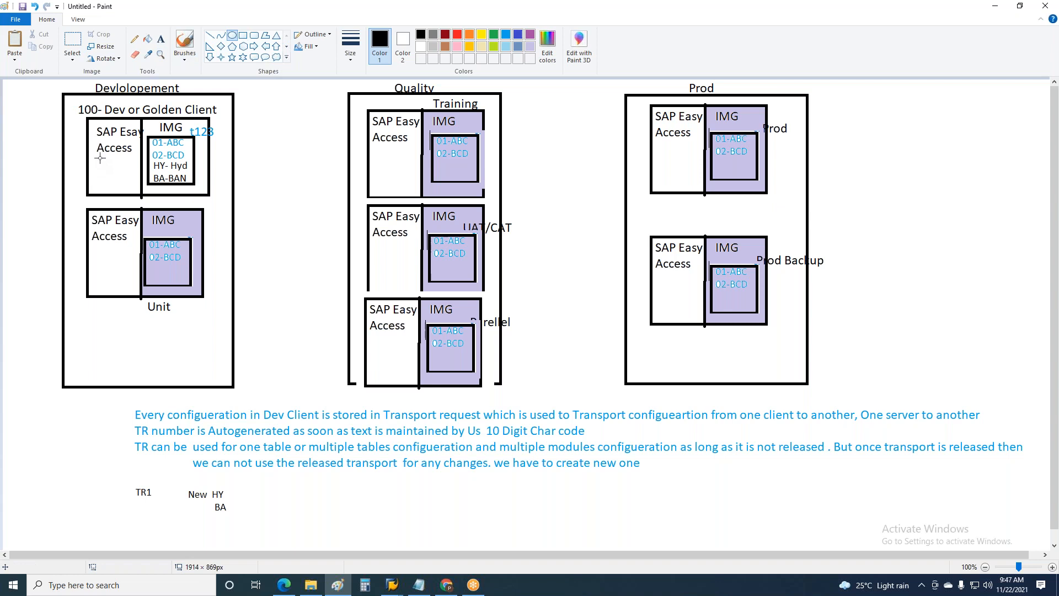
left_click(160, 39)
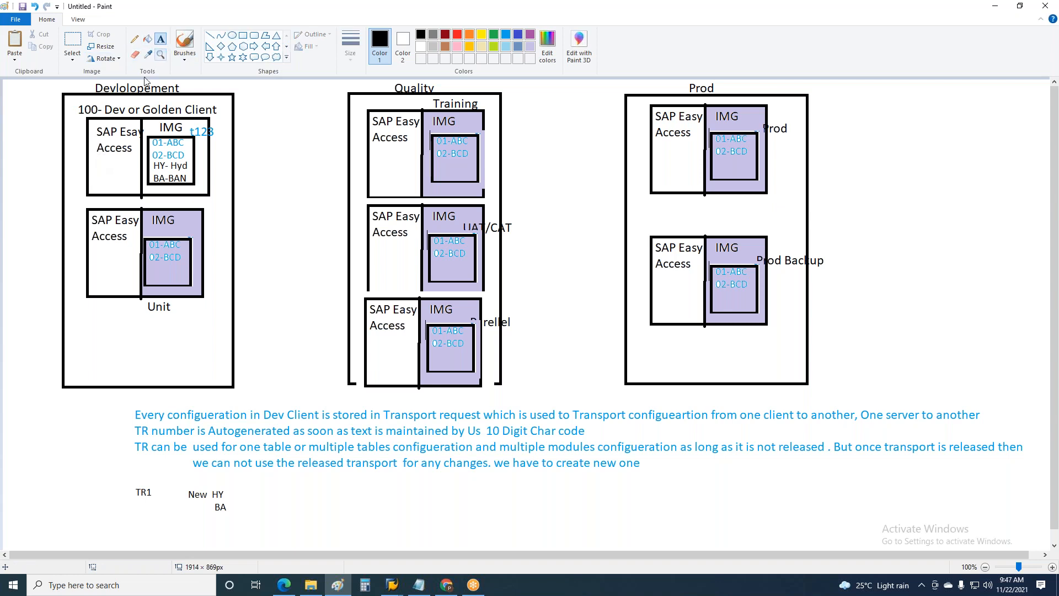
Write "Test" in black below the SAP Easy Access label of the Golden client
left_click(96, 166)
type("Test")
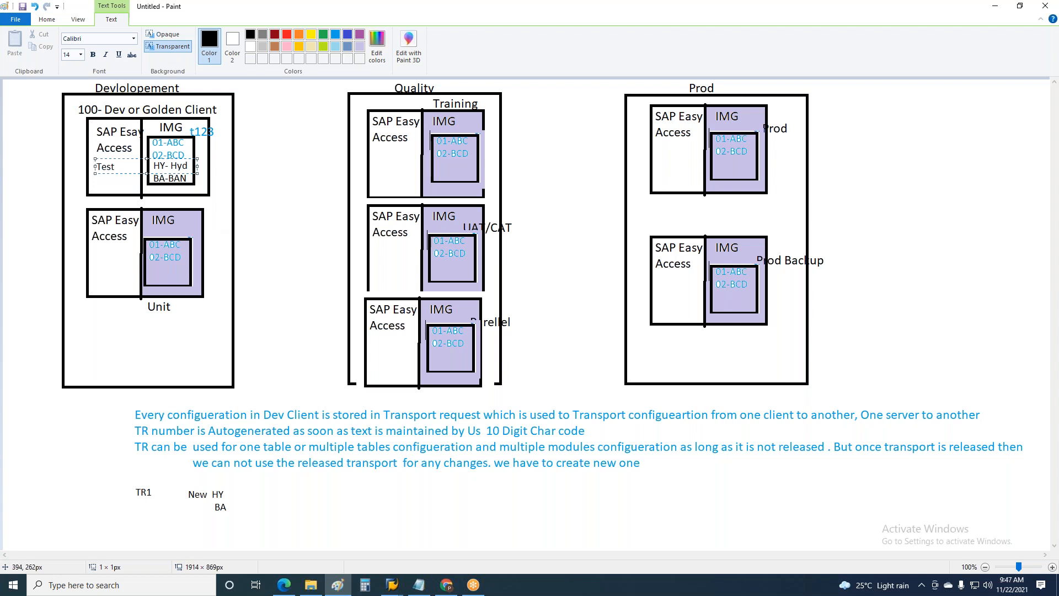
left_click(317, 190)
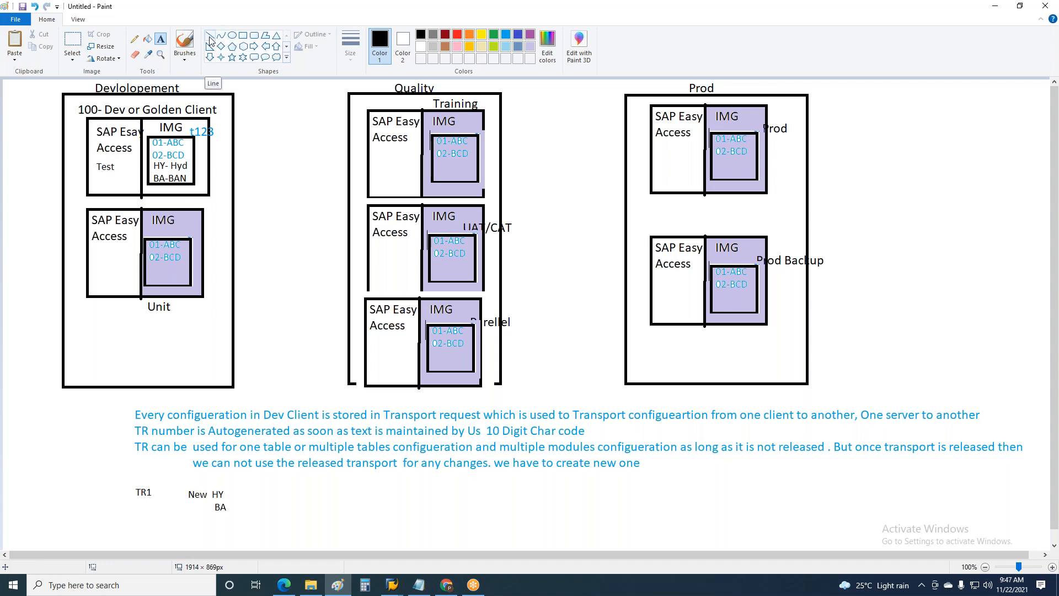
Remove the "Test" label from the Golden client's SAP Easy Access area and discard its pasted, stretched copy
left_click(73, 44)
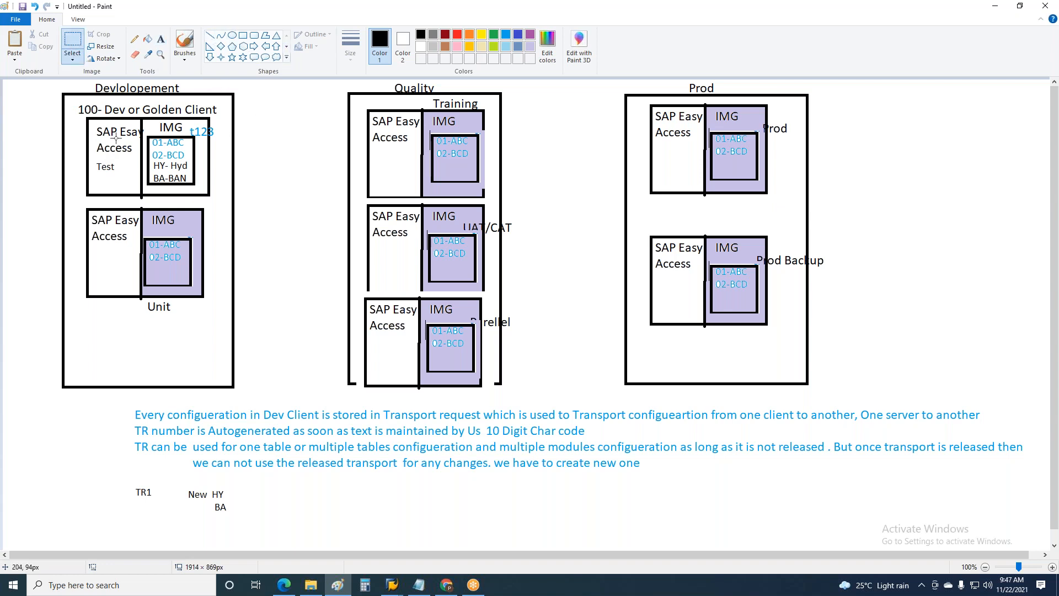
left_click_drag(93, 156, 118, 180)
key("Delete")
key("ctrl+v")
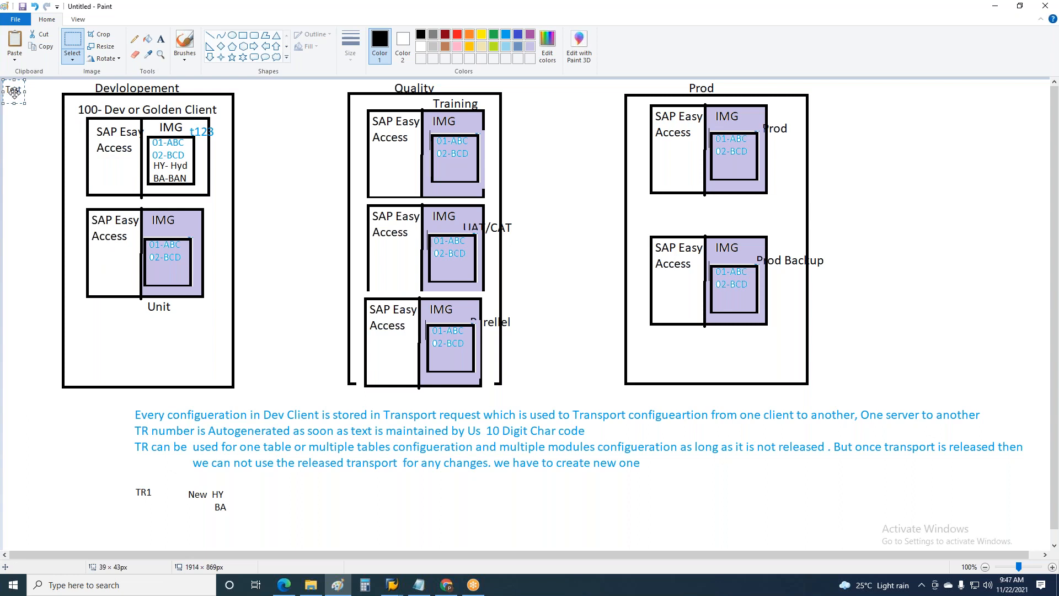
left_click_drag(24, 92, 129, 92)
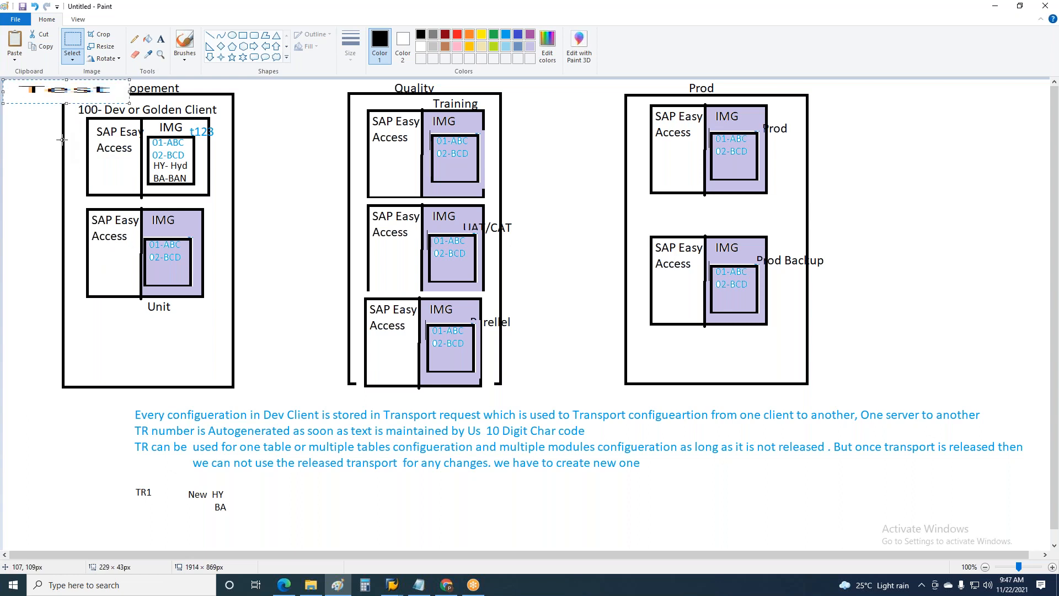
key("Delete")
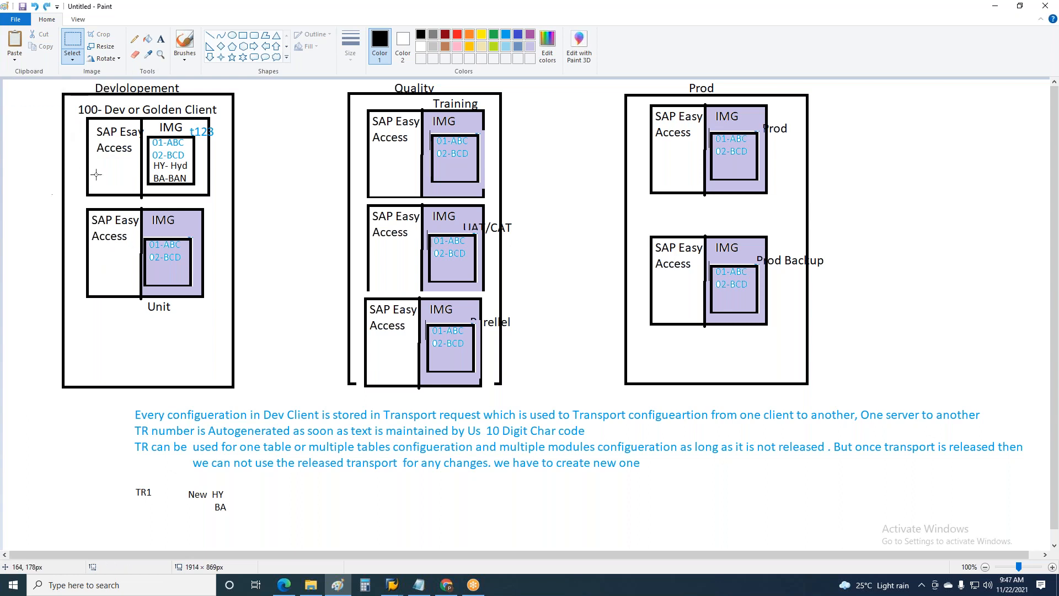
Write "Test" in black below the SAP Easy Access label of the Unit client
left_click(161, 38)
left_click(98, 252)
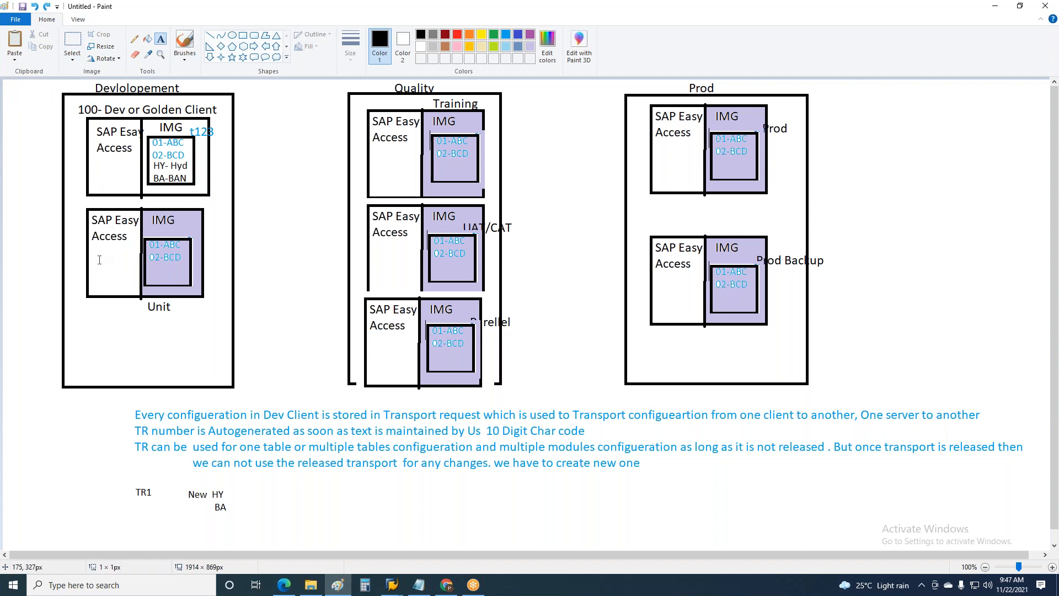
type("Test")
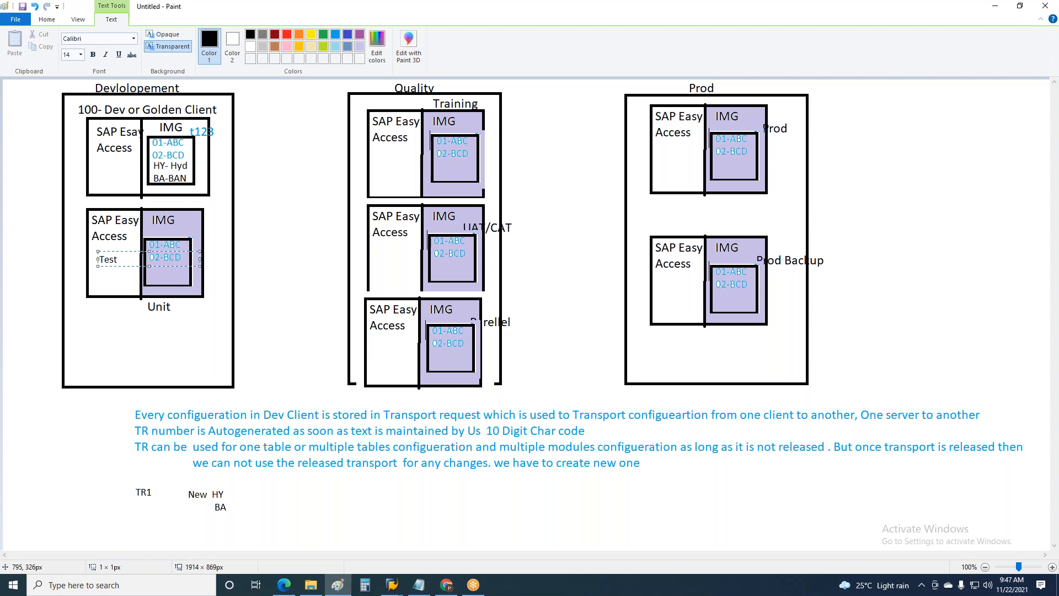
left_click(280, 267)
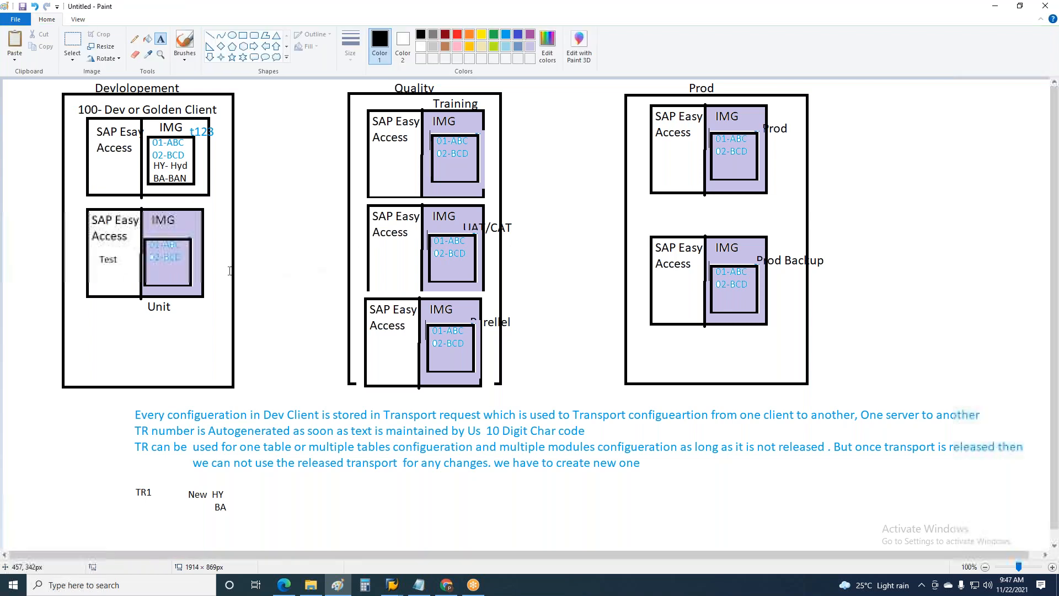
Draw a black down arrow about 33 × 90 px from the Golden client's table box to the Unit client's IMG area
left_click(210, 57)
left_click(210, 37)
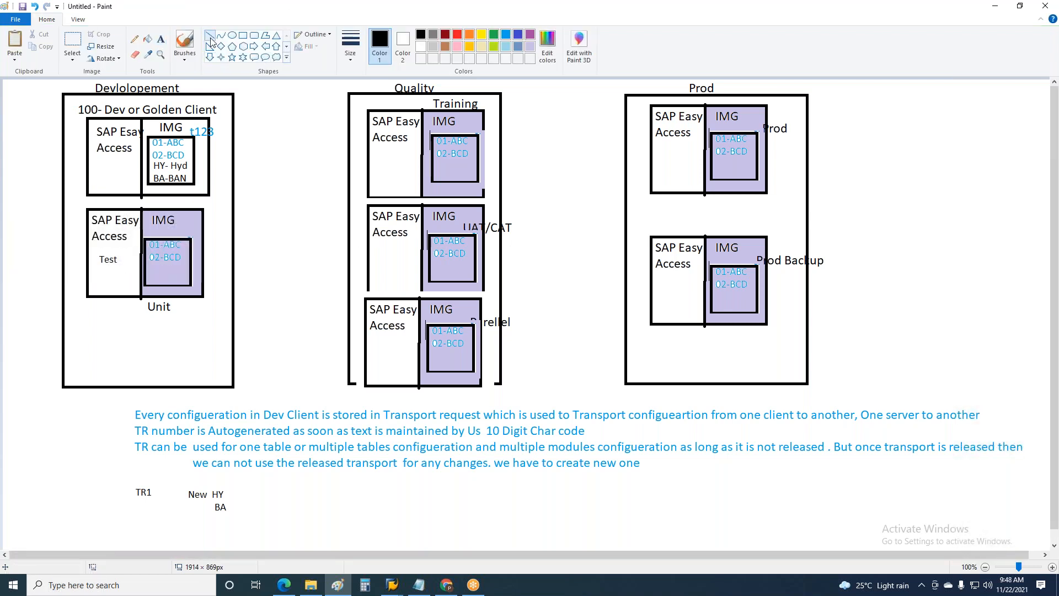
left_click(209, 57)
left_click_drag(165, 176, 184, 225)
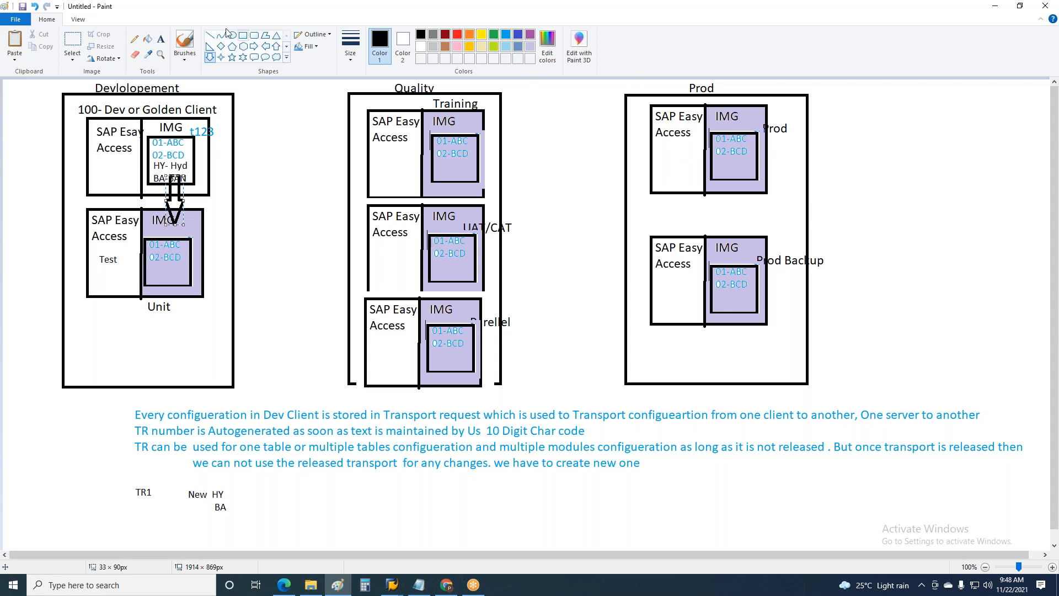
left_click(160, 39)
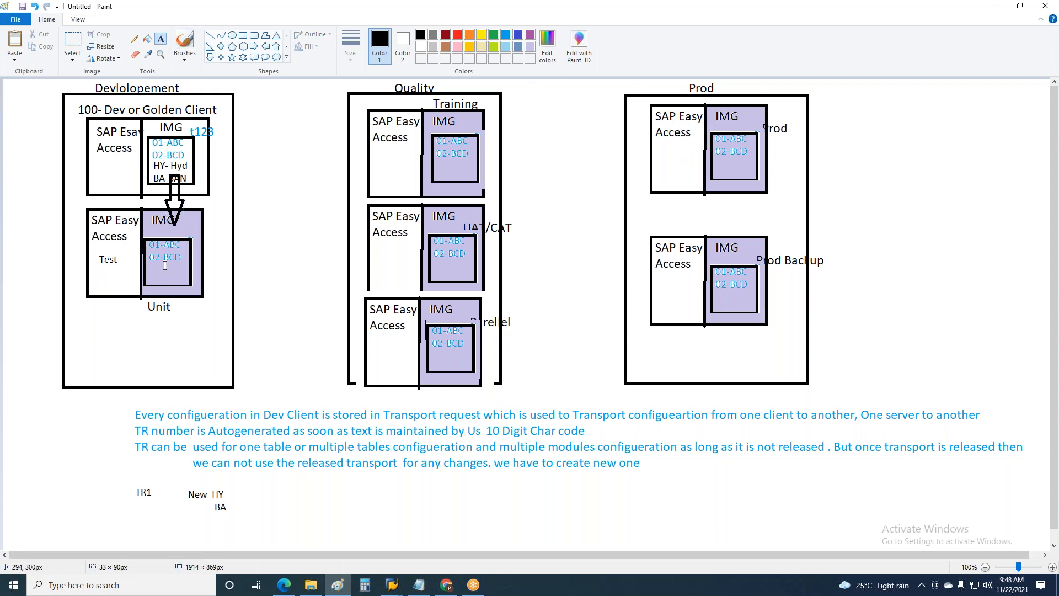